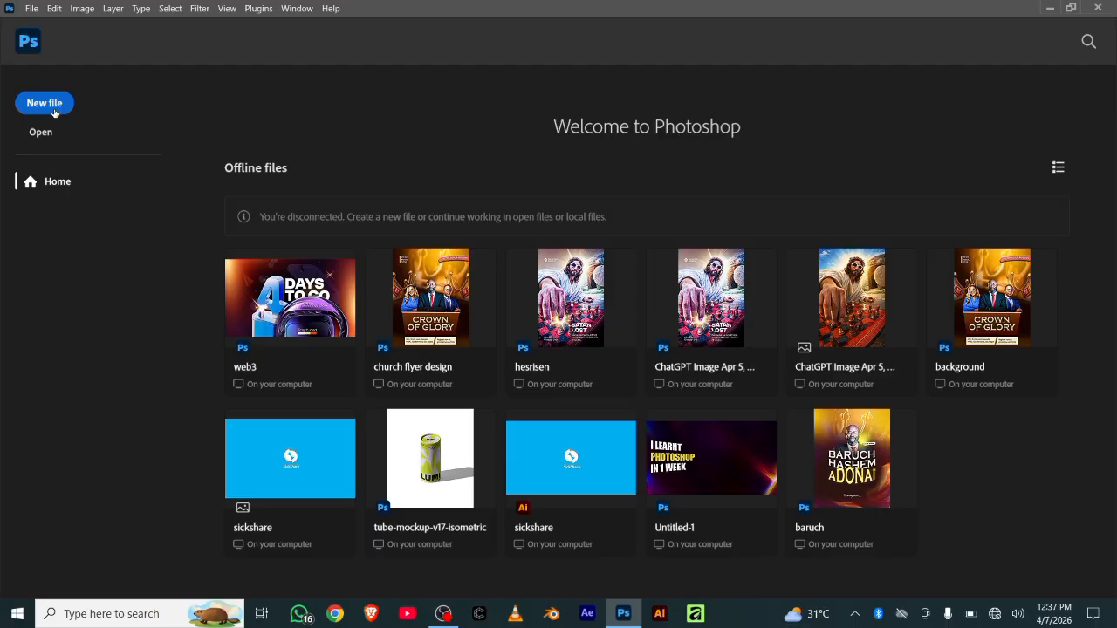
Step: Create a new landscape document 2560 pixels wide and 1500 pixels high at 300 pixels/inch with a white background
left_click(91, 187)
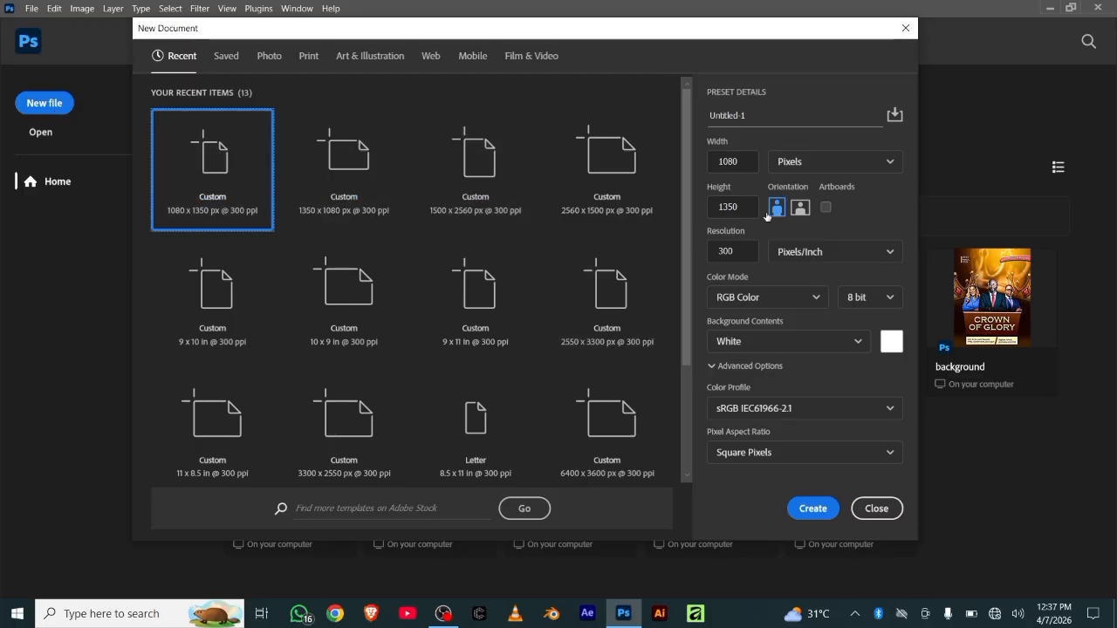
double_click(719, 161)
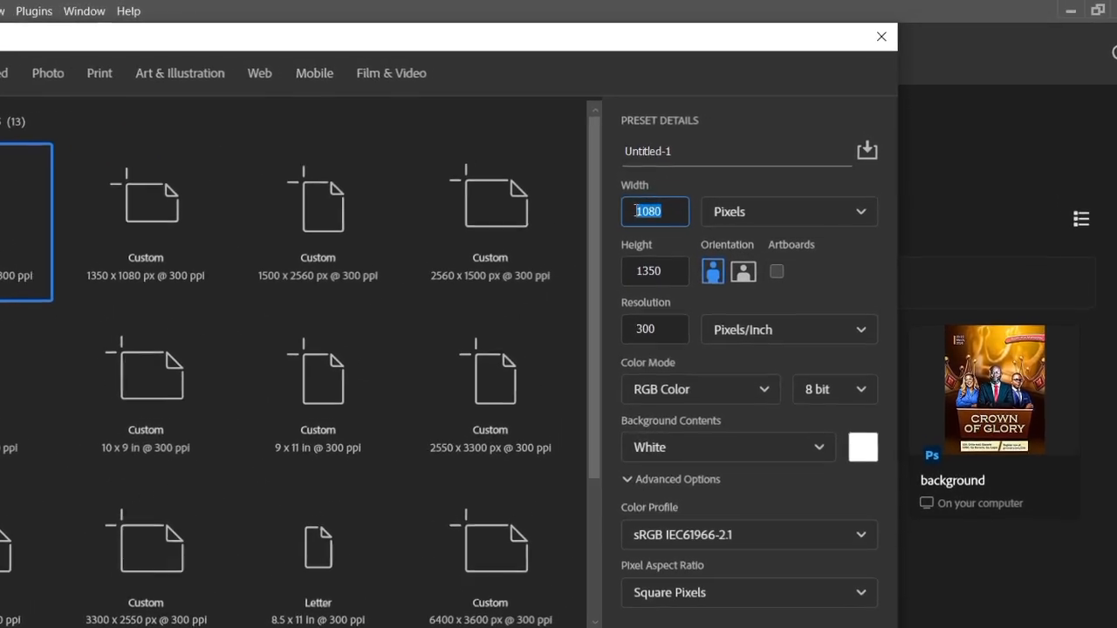
type("25")
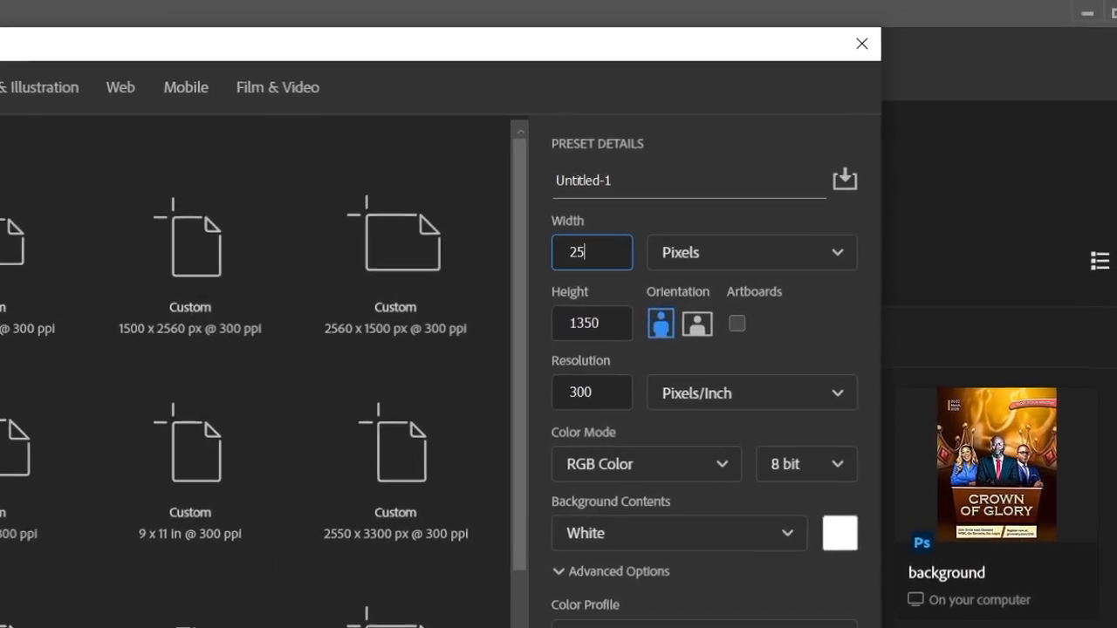
type("60")
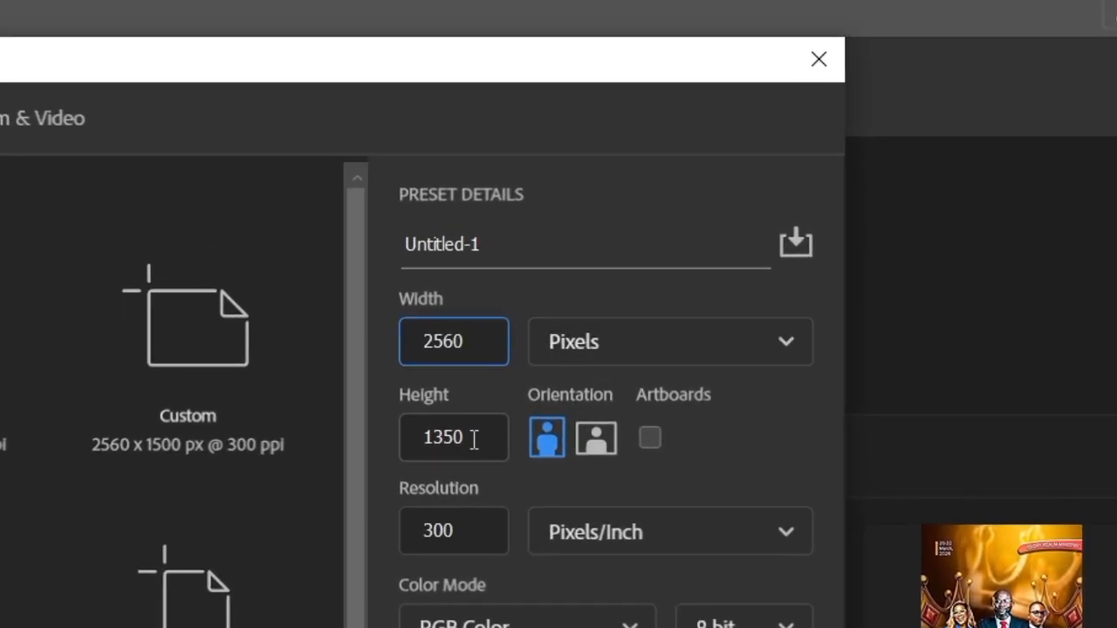
left_click_drag(474, 439, 431, 445)
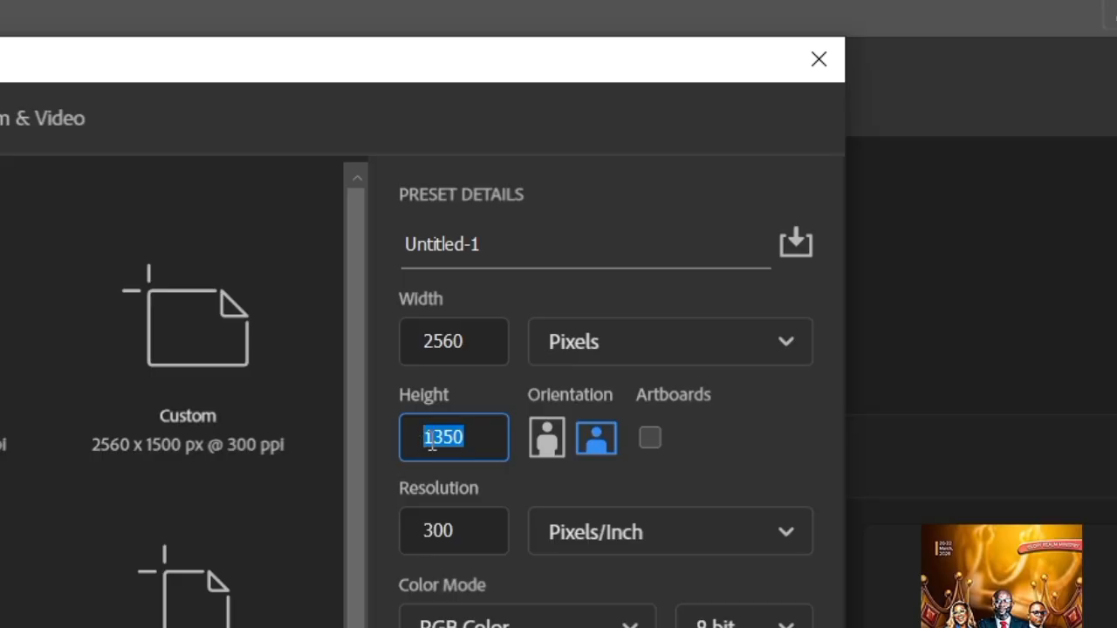
type("15")
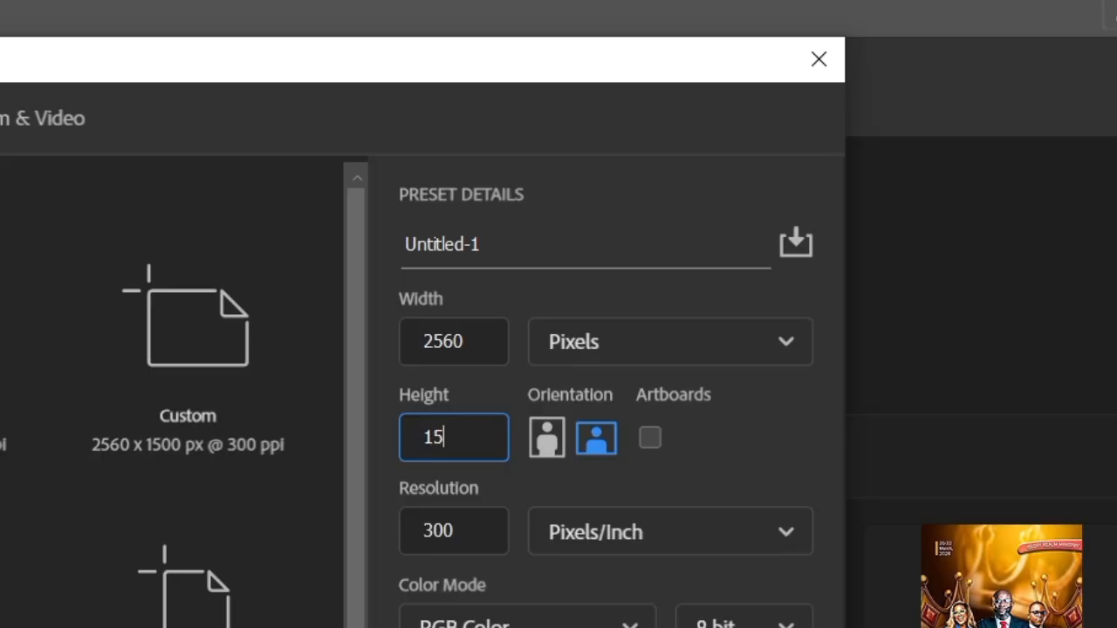
type("00")
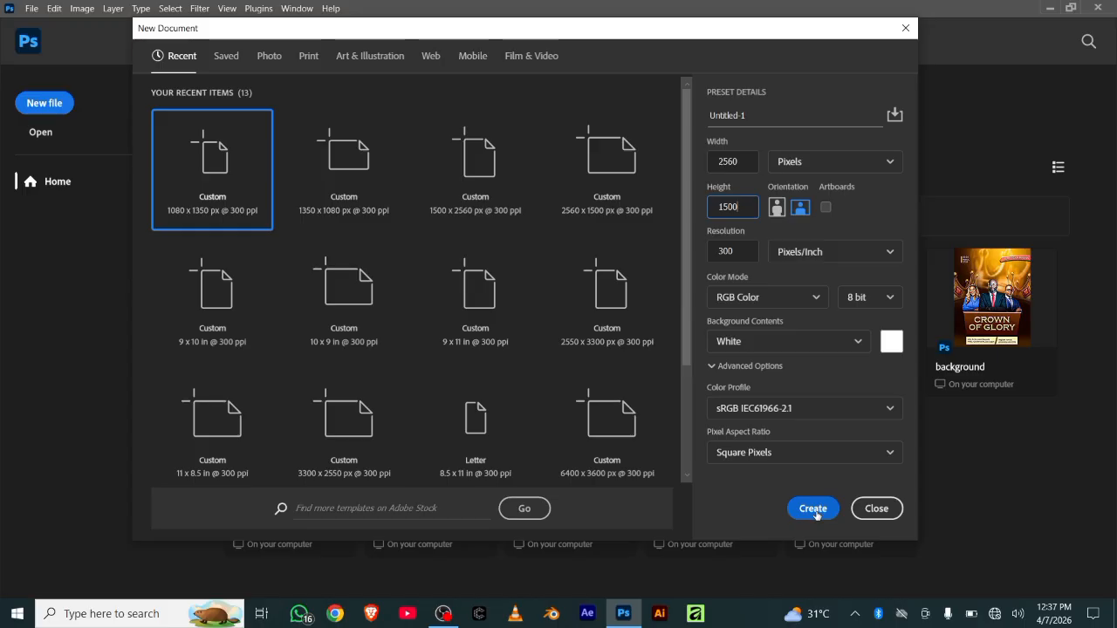
left_click(815, 510)
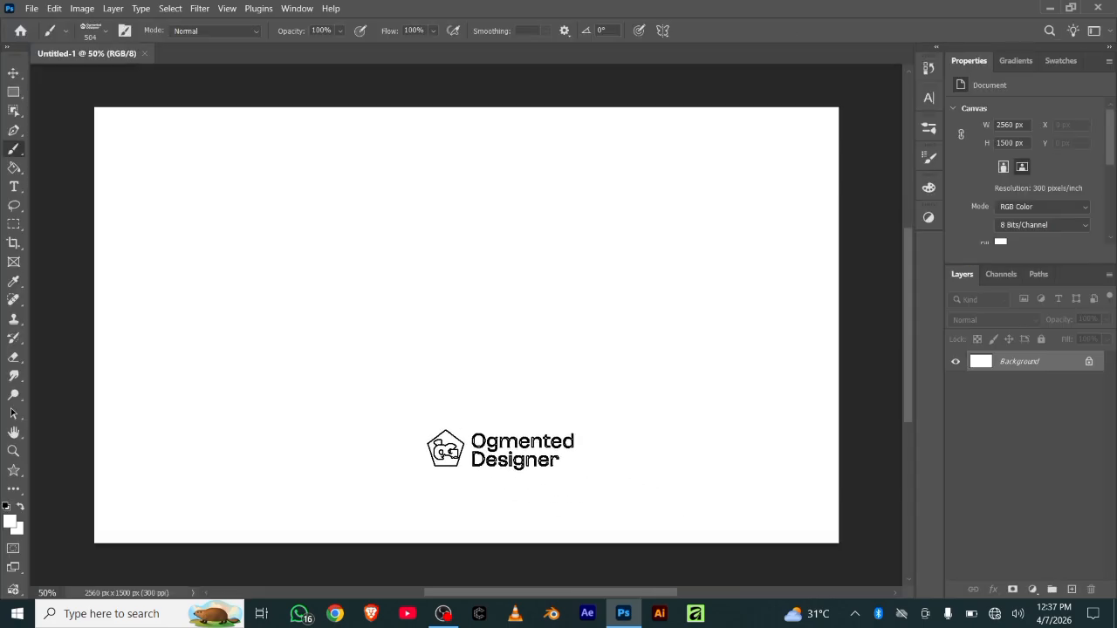
Step: Place the bg image from the Pictures folder as an embedded layer on the canvas
left_click(17, 75)
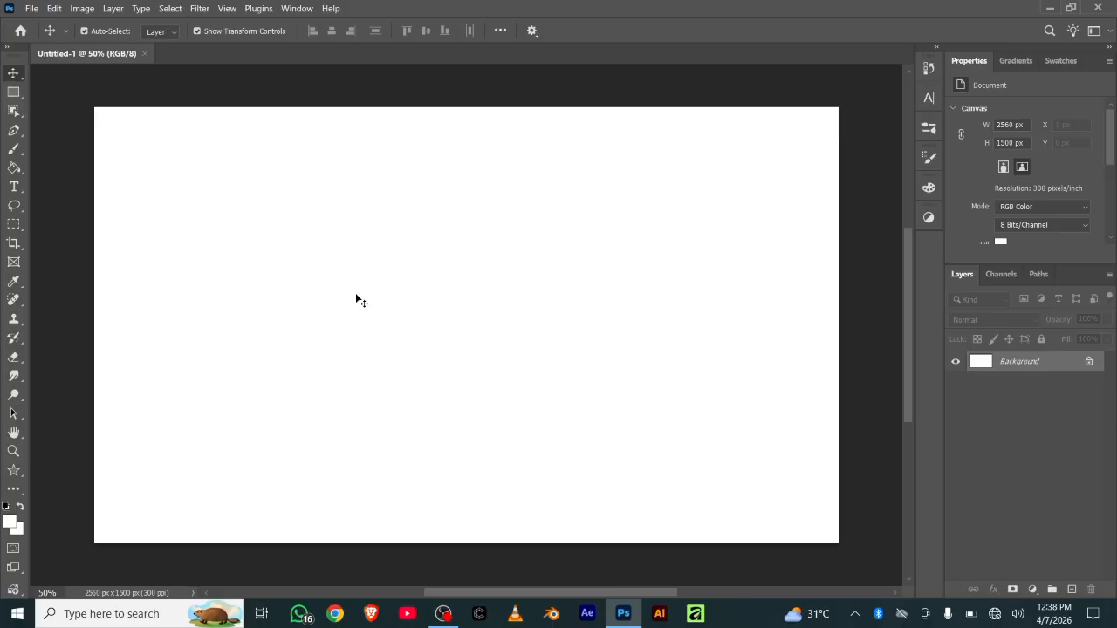
left_click(33, 9)
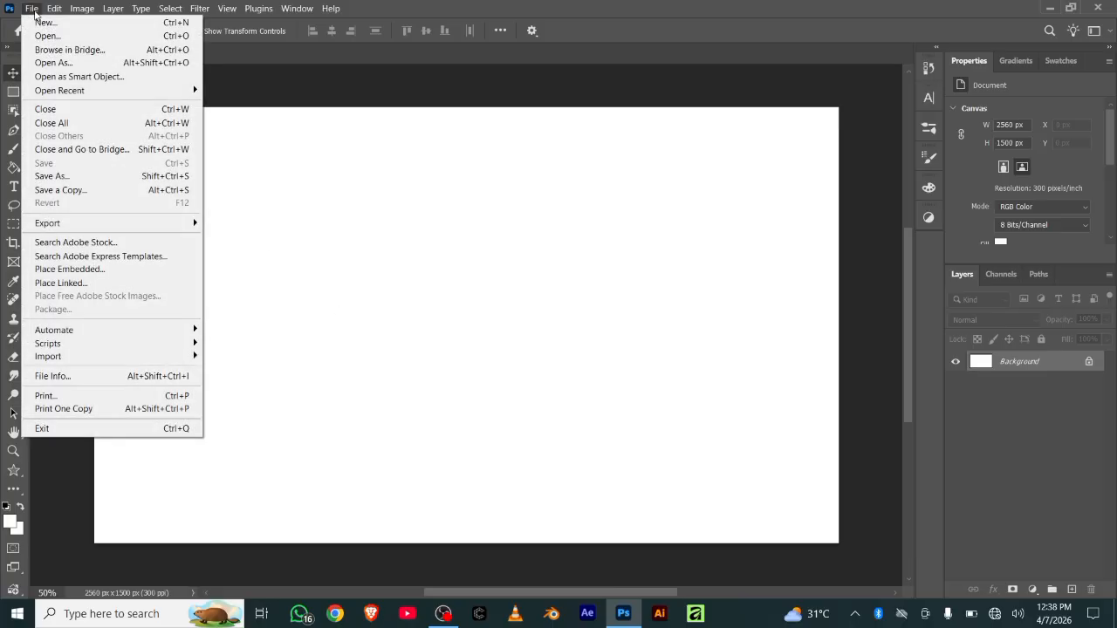
left_click(74, 272)
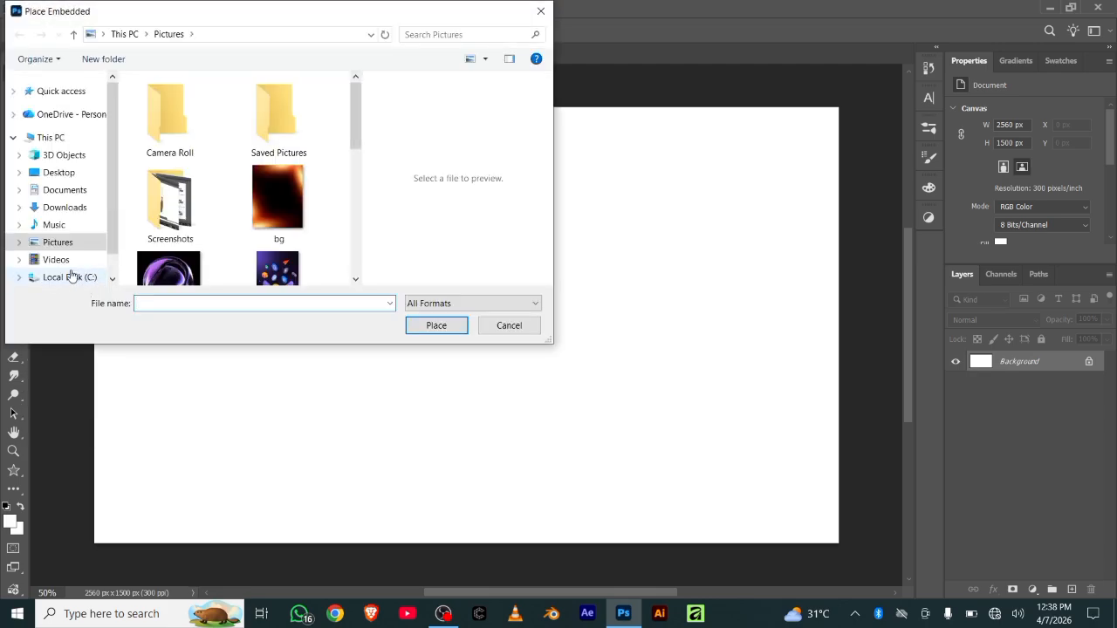
left_click_drag(353, 110, 350, 159)
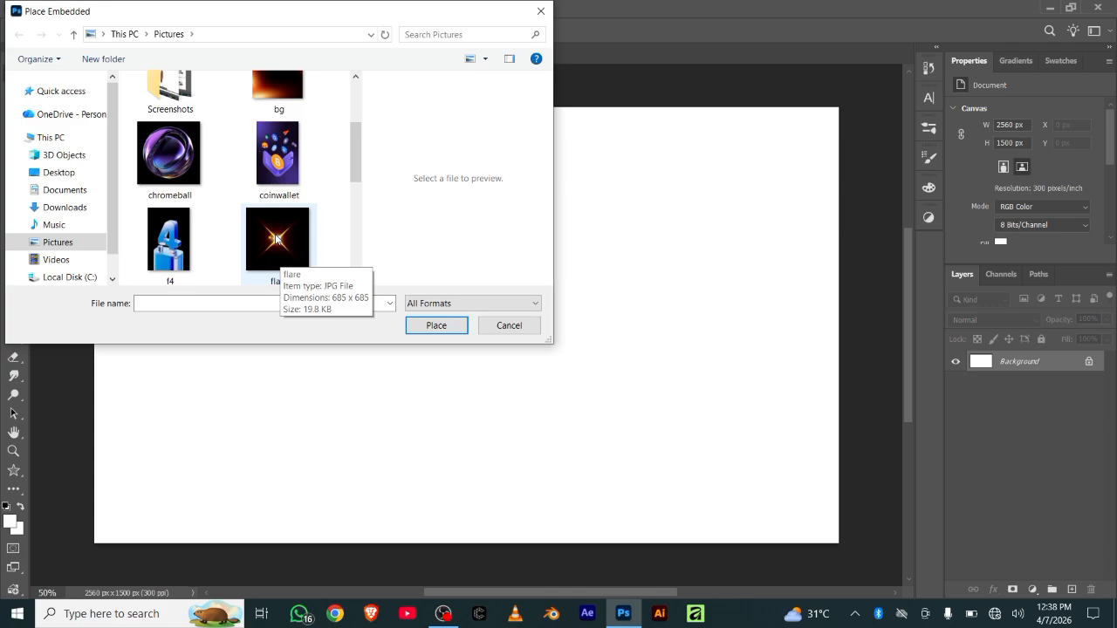
scroll(277, 192, "up", 1)
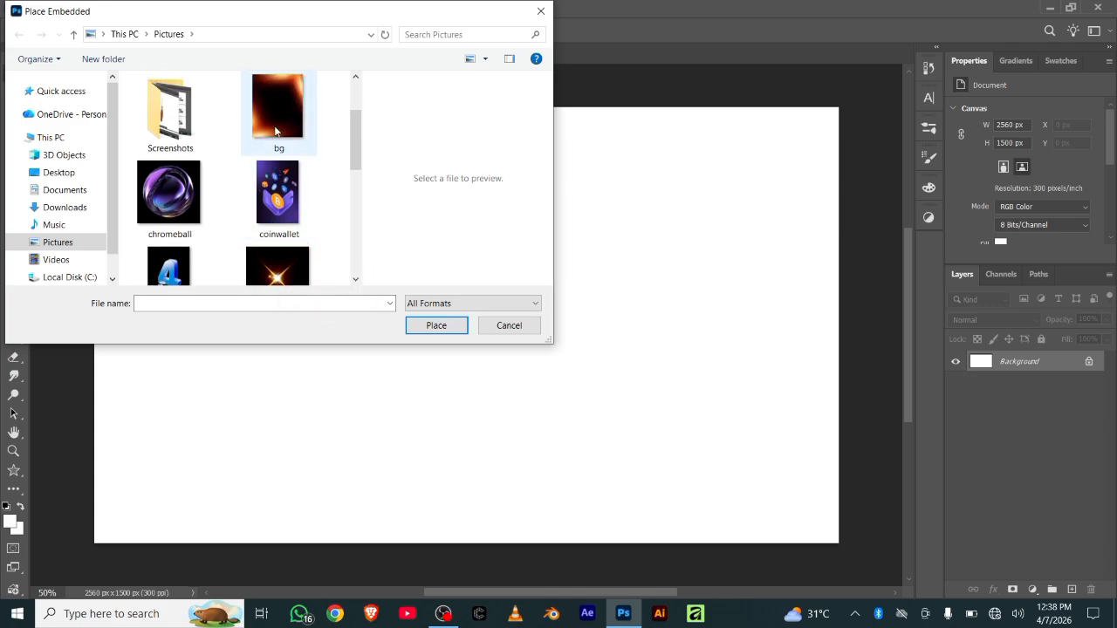
left_click(278, 115)
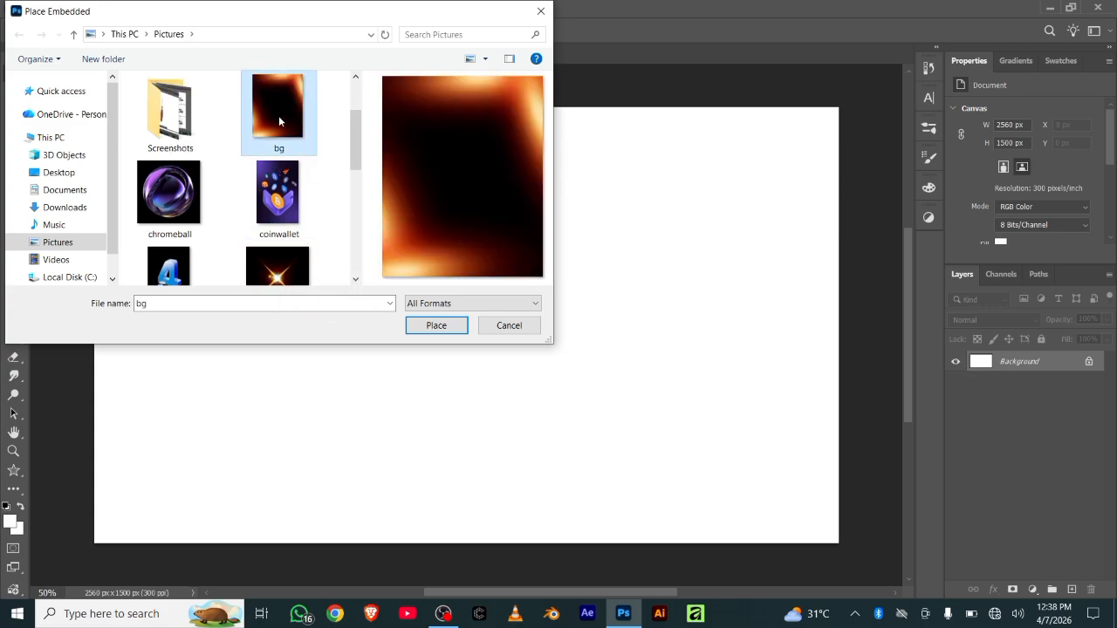
left_click(432, 326)
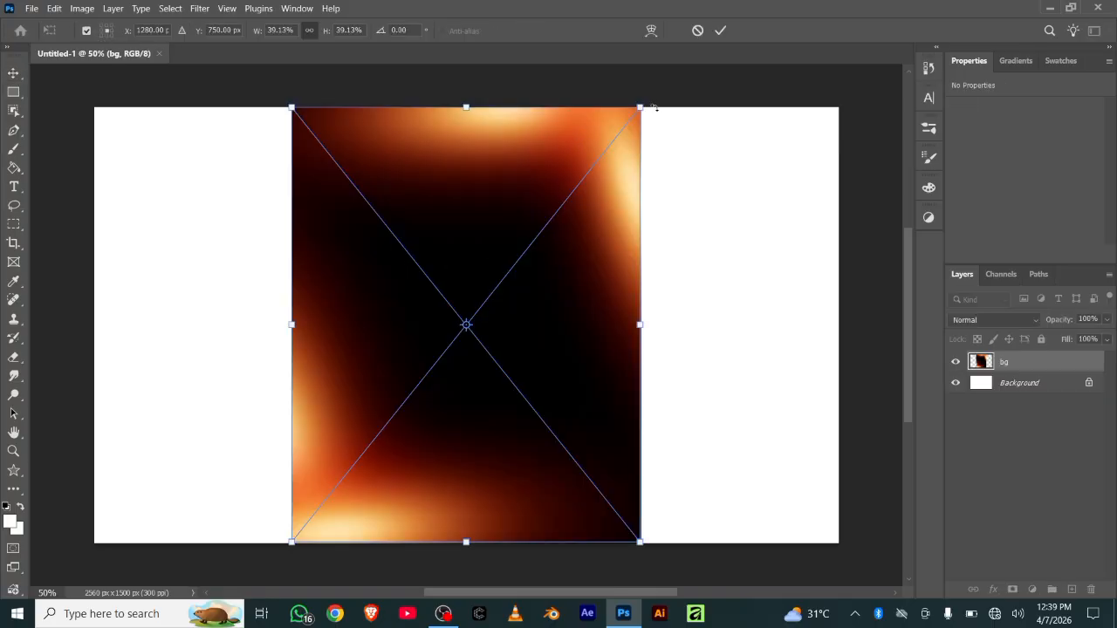
left_click(719, 29)
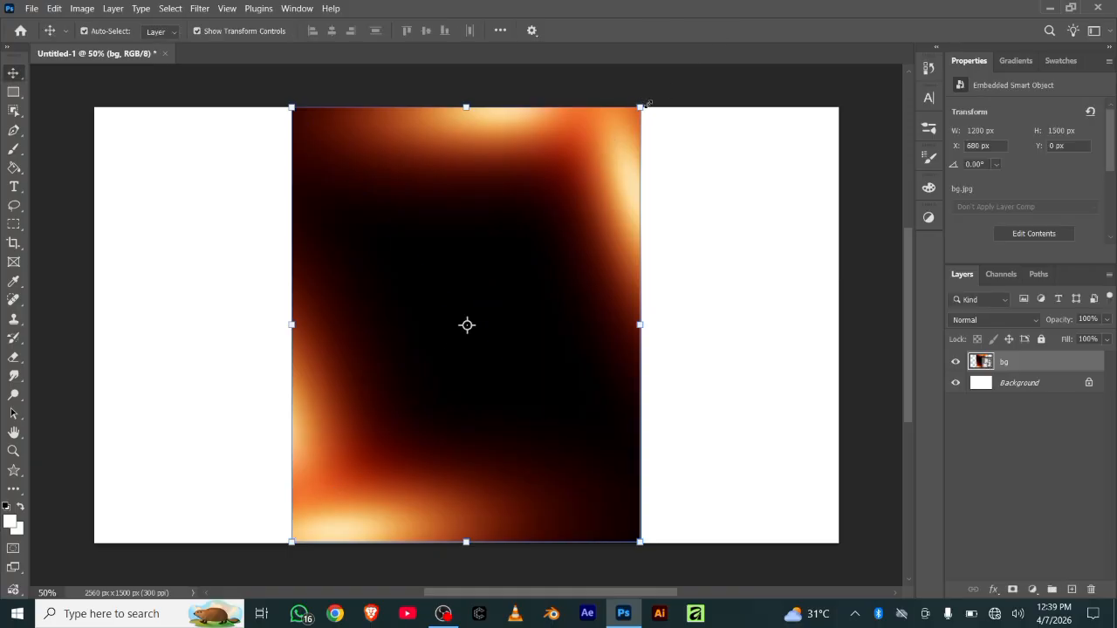
left_click_drag(653, 103, 710, 418)
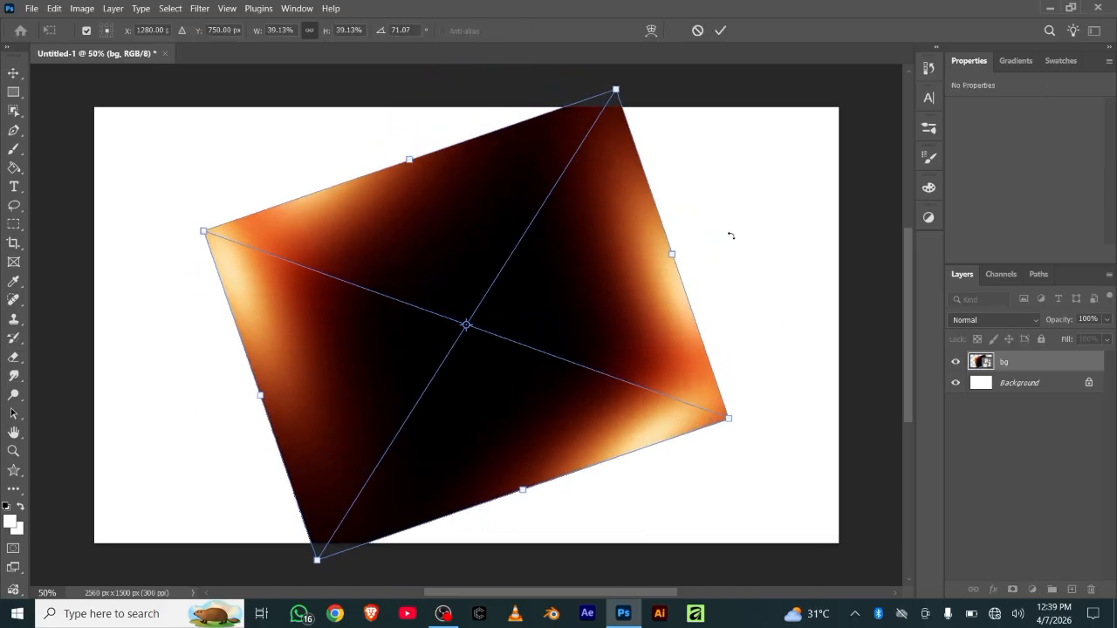
key("ctrl+z")
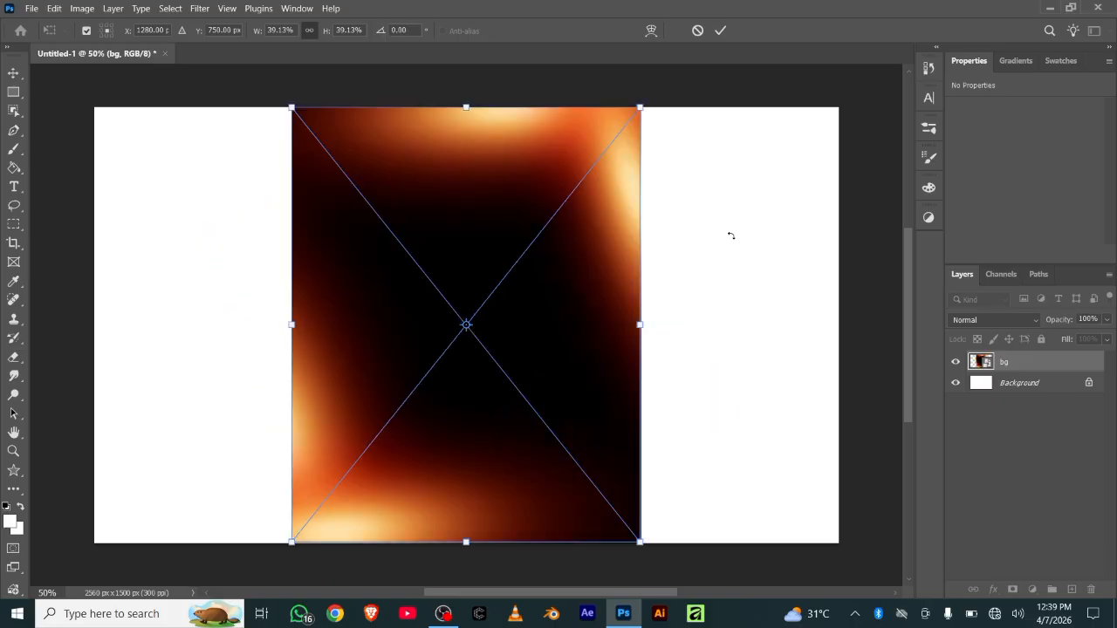
left_click(721, 31)
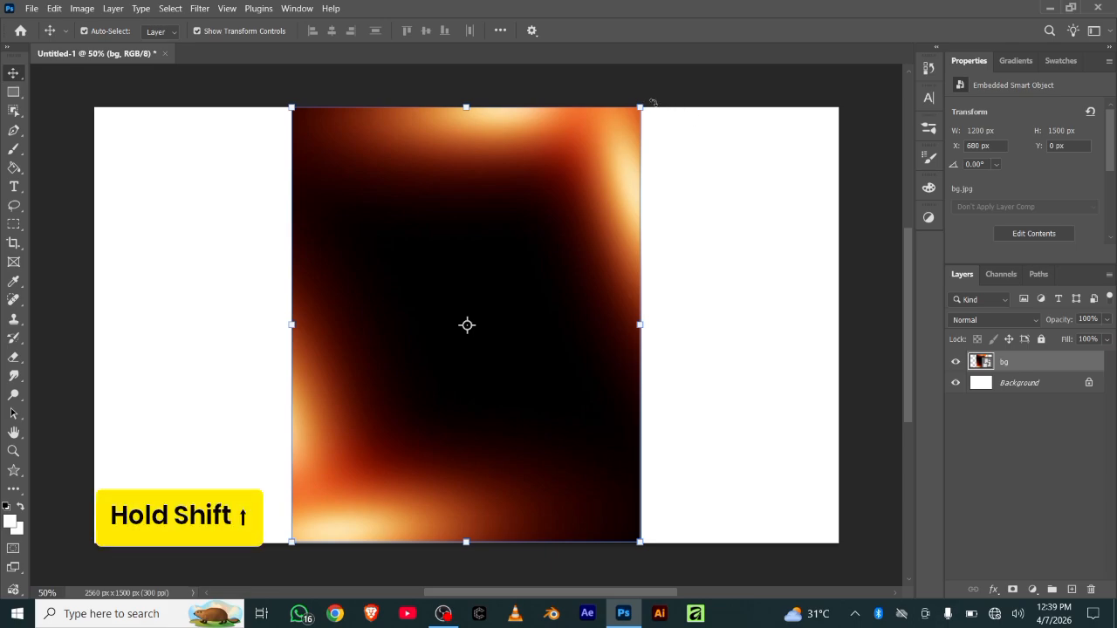
Step: Rotate the bg image exactly 90° clockwise
key("ctrl+t")
left_click_drag(651, 104, 686, 469)
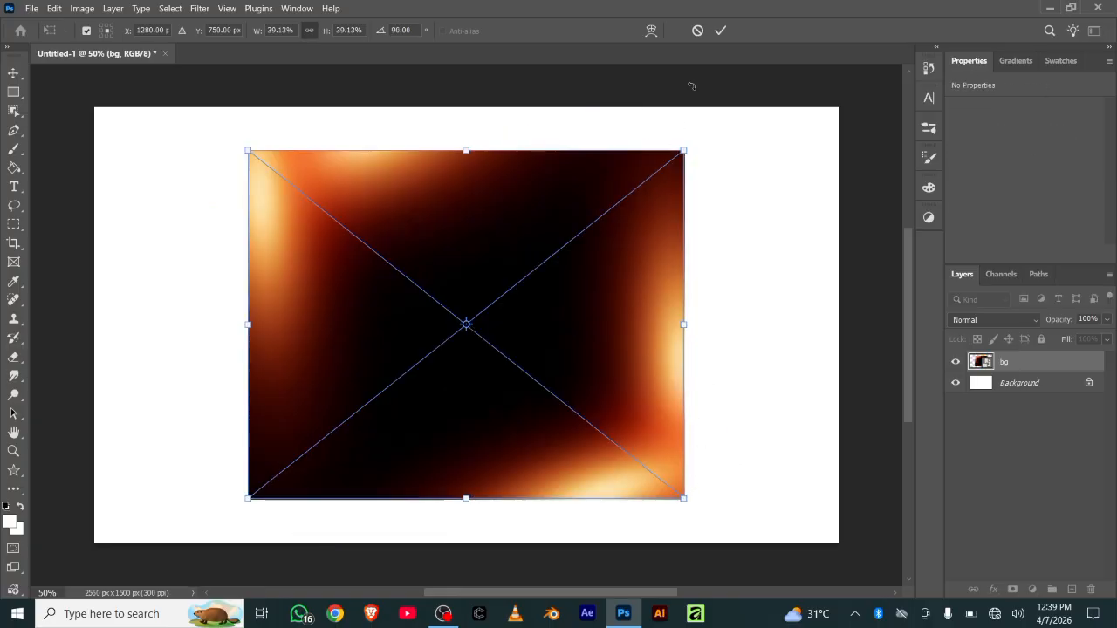
left_click(720, 31)
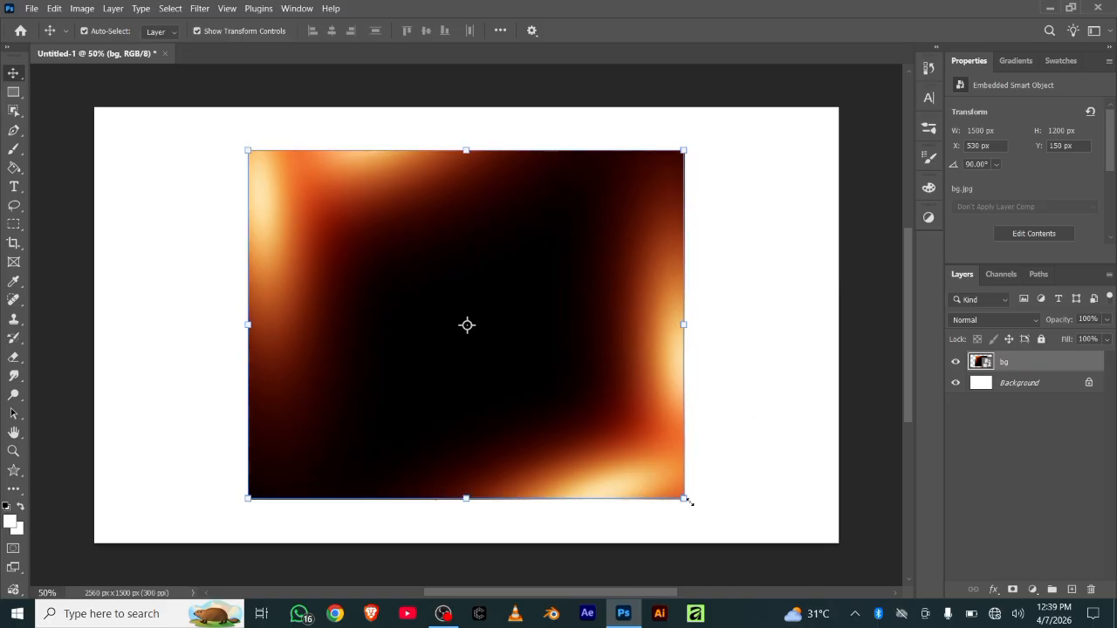
Step: Enlarge the bg image proportionally to about 68% and position it so that it covers the whole canvas
left_click_drag(684, 498, 846, 589)
left_click_drag(633, 375, 471, 308)
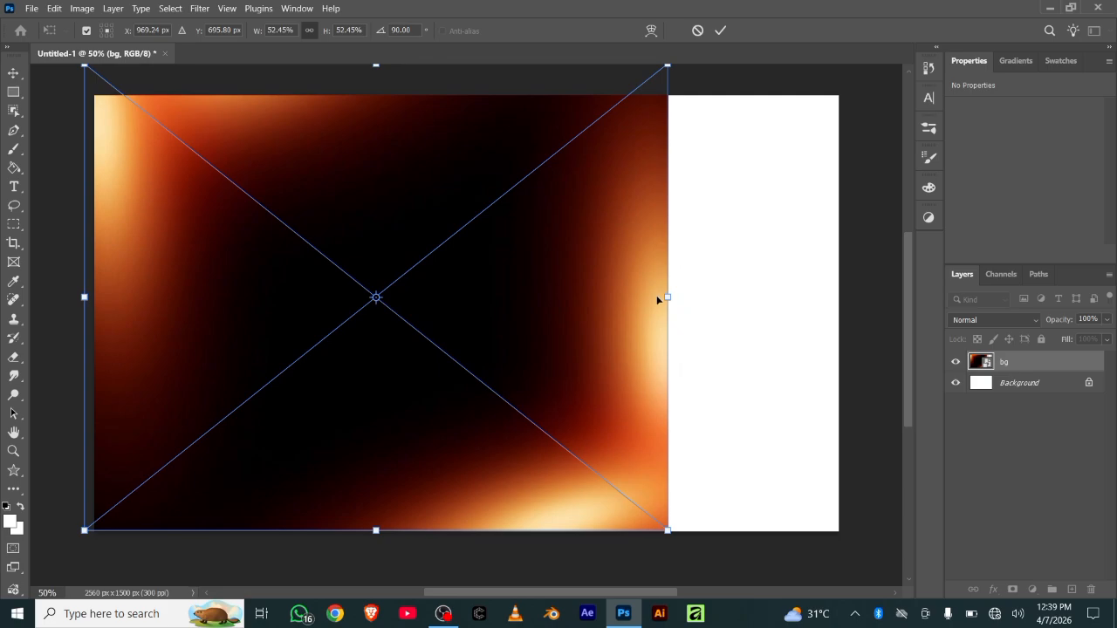
left_click_drag(667, 296, 674, 296)
left_click_drag(711, 315, 839, 359)
mouse_move(422, 330)
left_mouse_down()
mouse_move(457, 323)
mouse_move(428, 328)
left_mouse_up()
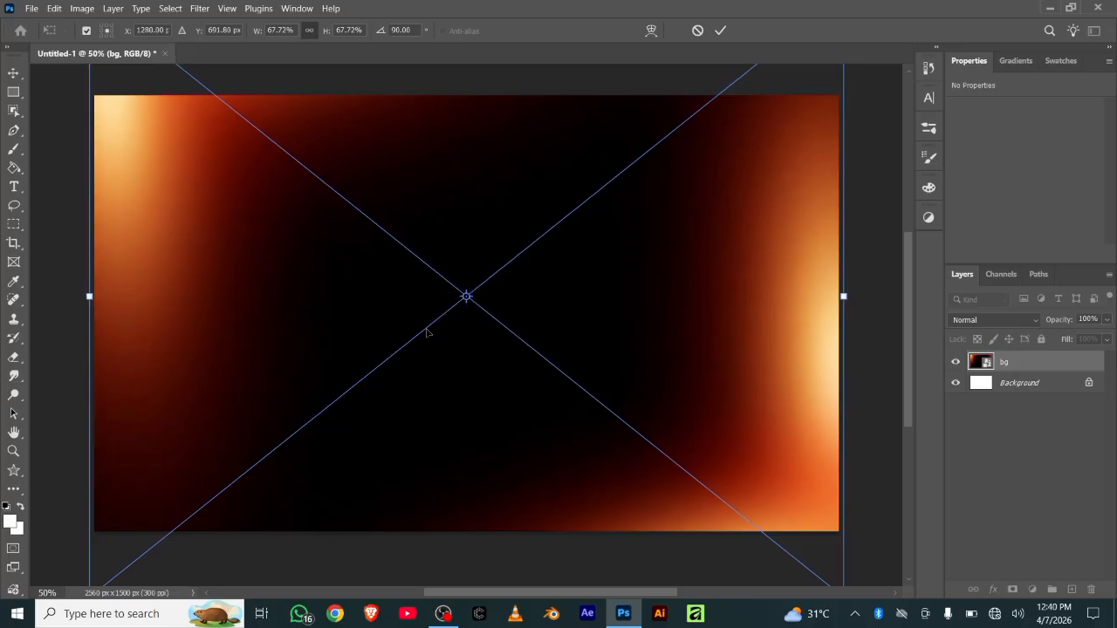
left_click(720, 30)
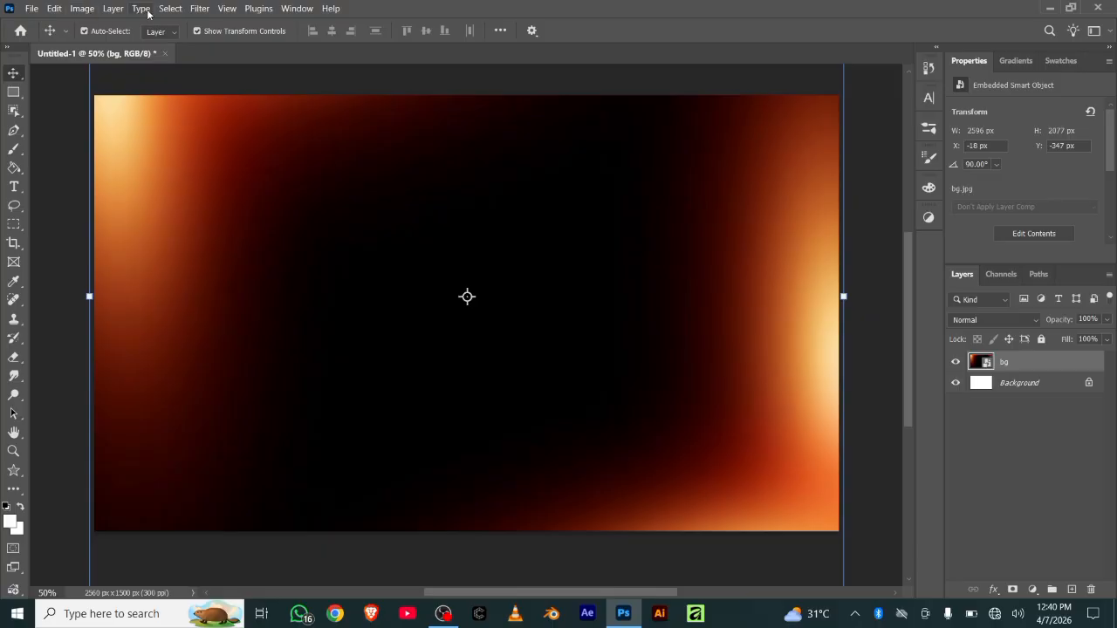
Step: Lock the bg layer completely
left_click(112, 9)
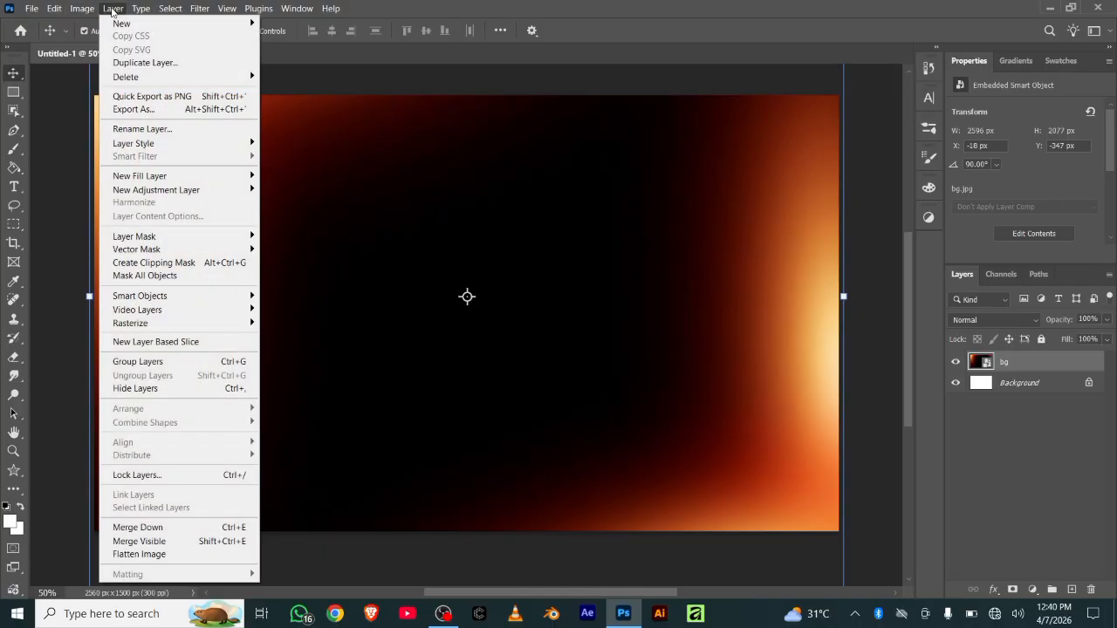
mouse_move(77, 11)
mouse_move(137, 10)
left_click(274, 476)
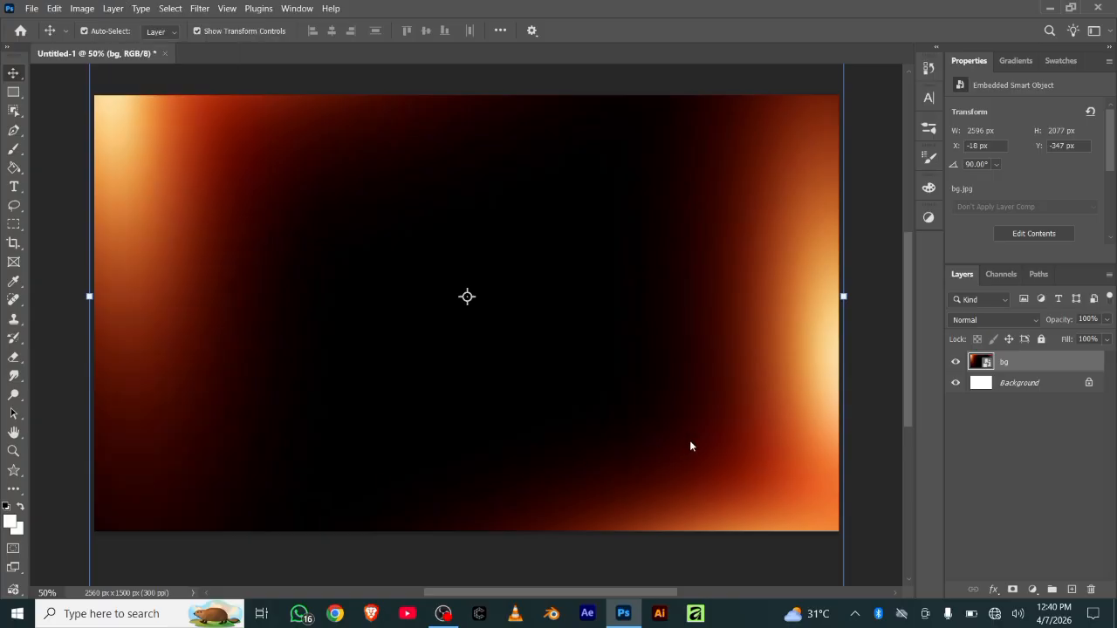
left_click(1041, 339)
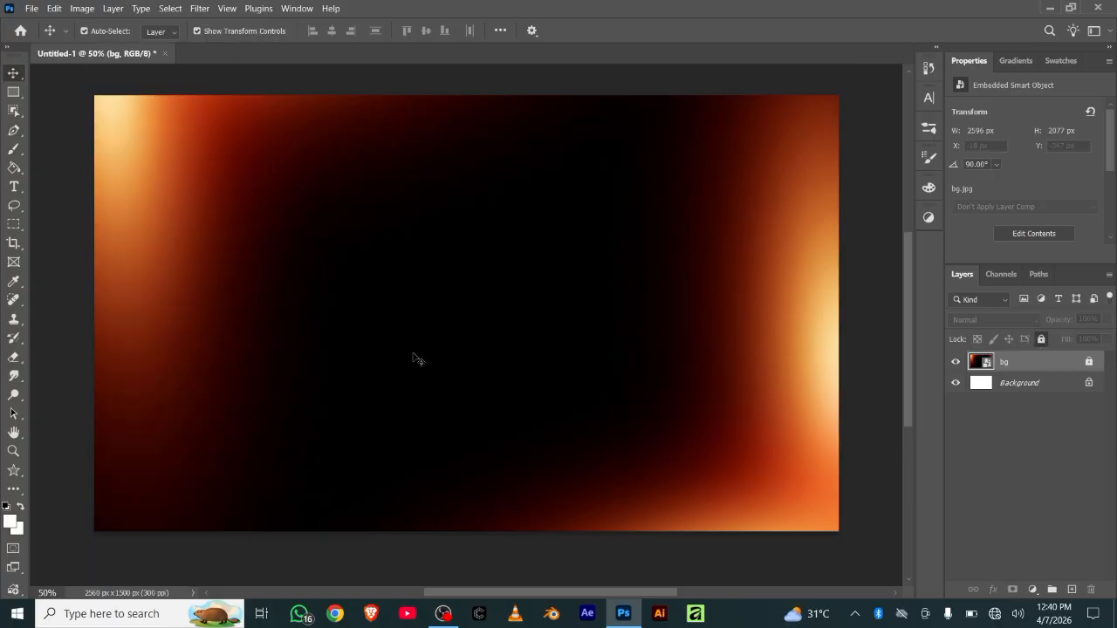
Step: Place the coinwallet image from the Pictures folder as an embedded layer above the bg layer
left_click(33, 10)
left_click(81, 270)
left_click(30, 11)
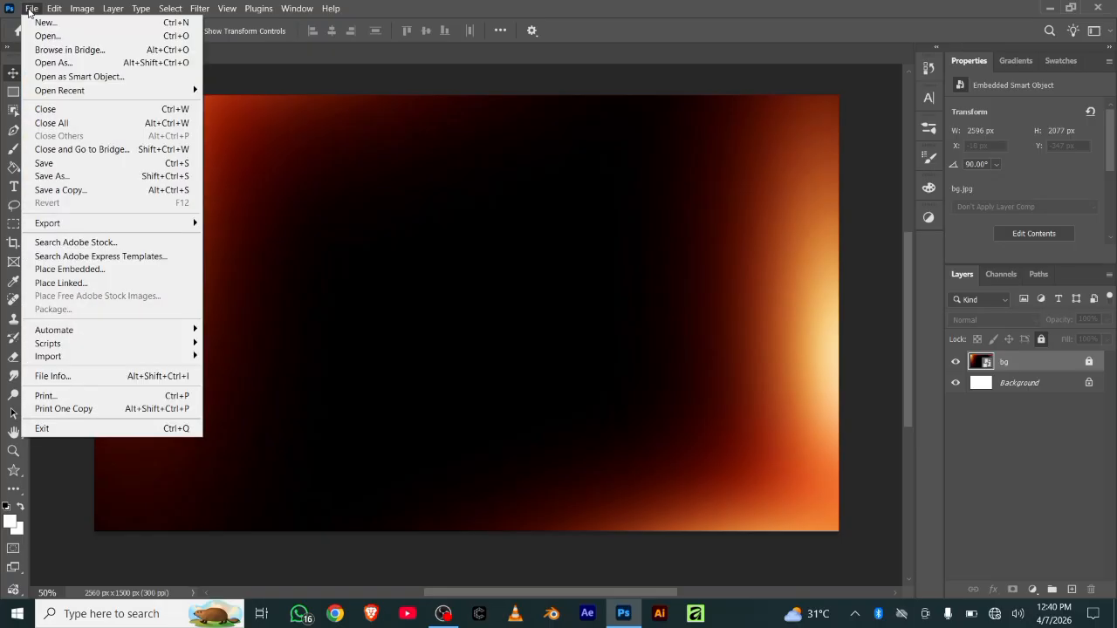
left_click(82, 273)
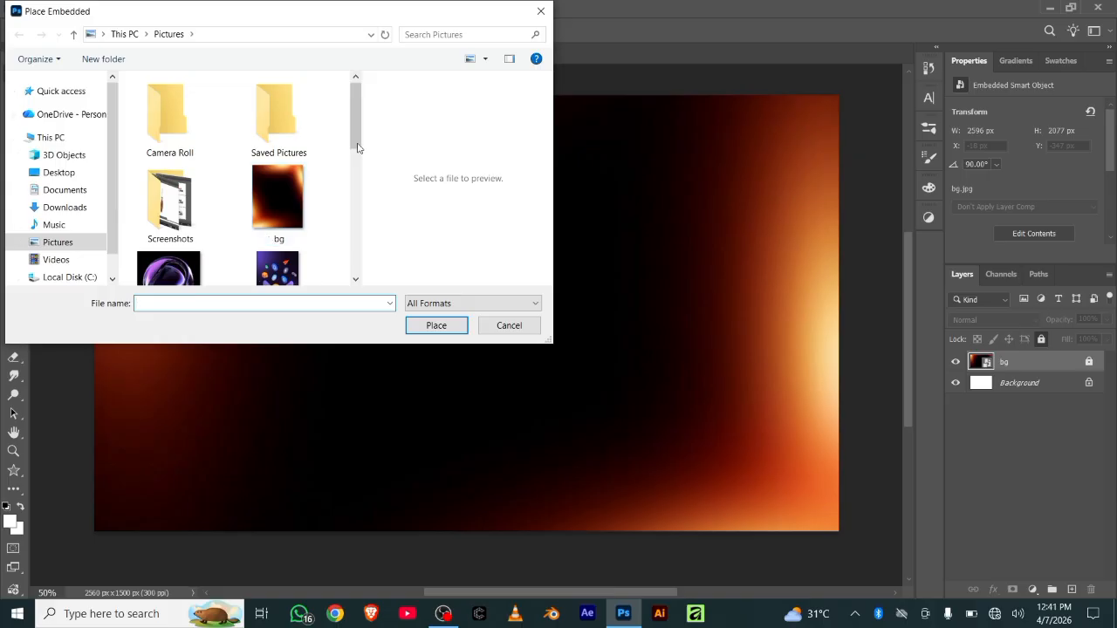
left_click_drag(356, 148, 357, 168)
left_click(284, 236)
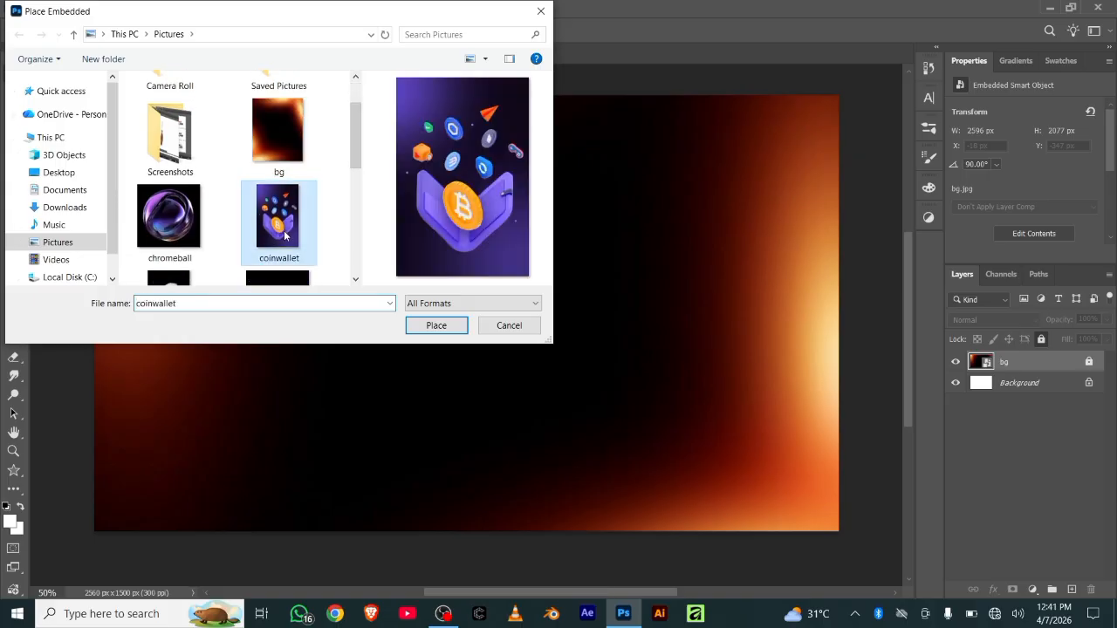
left_click(439, 328)
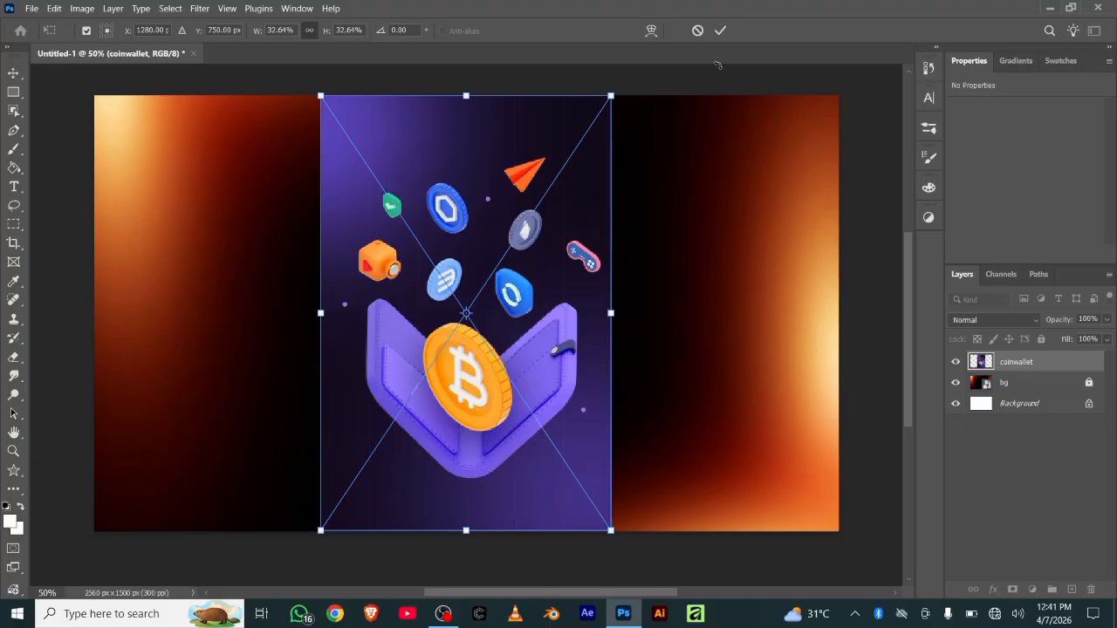
left_click(717, 33)
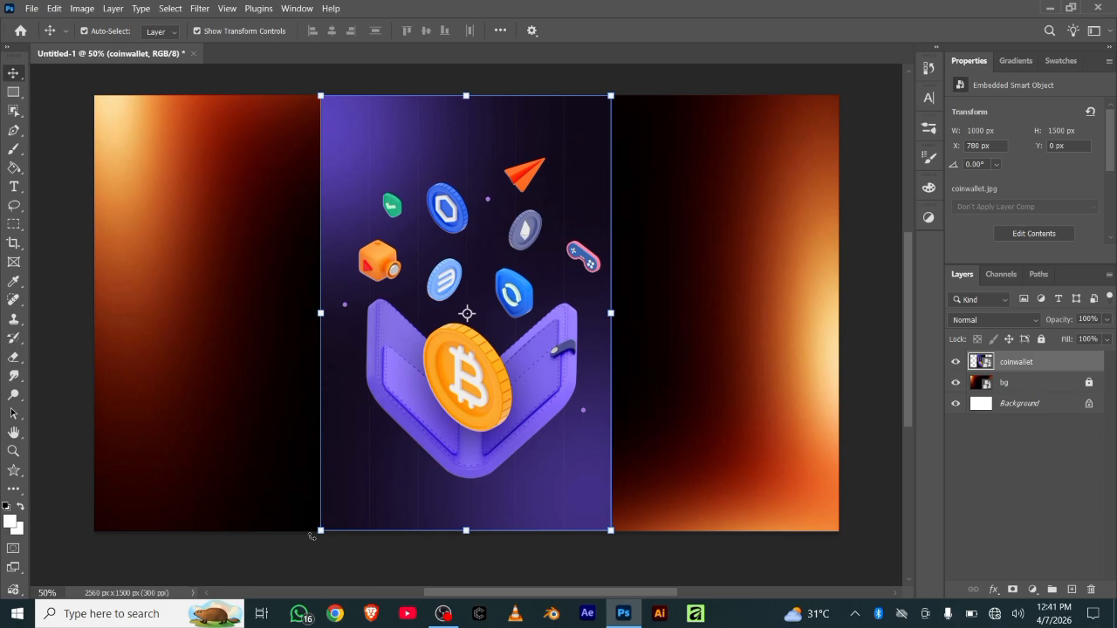
Step: Rotate the coinwallet image 90° counterclockwise and enlarge it proportionally to the full 2560 px canvas width, centred on the canvas
left_click_drag(311, 536, 601, 388)
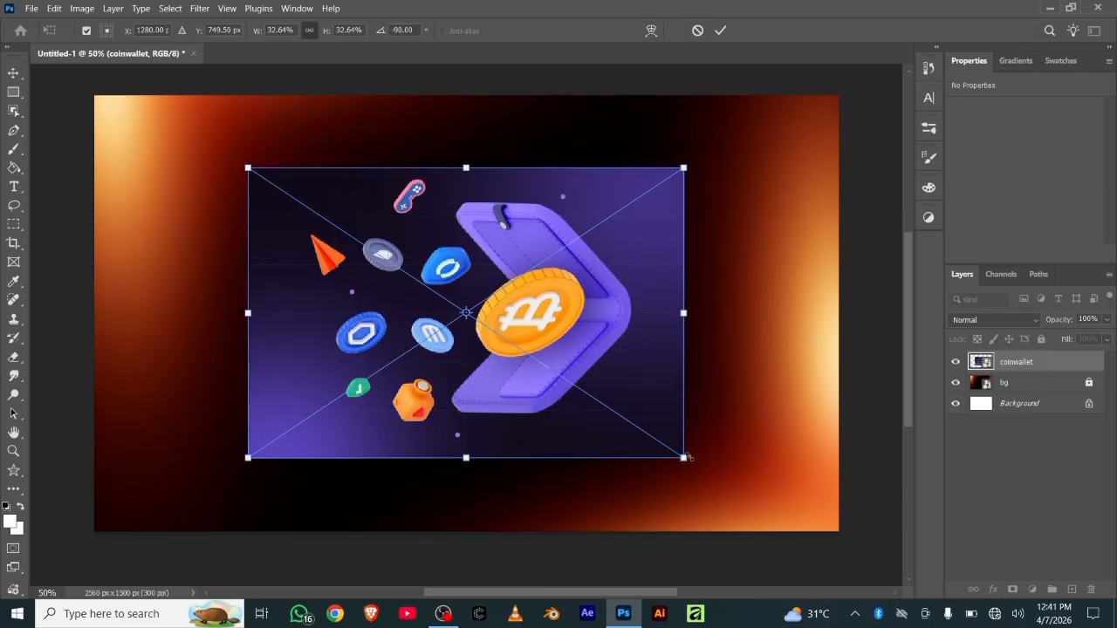
left_click_drag(685, 459, 841, 585)
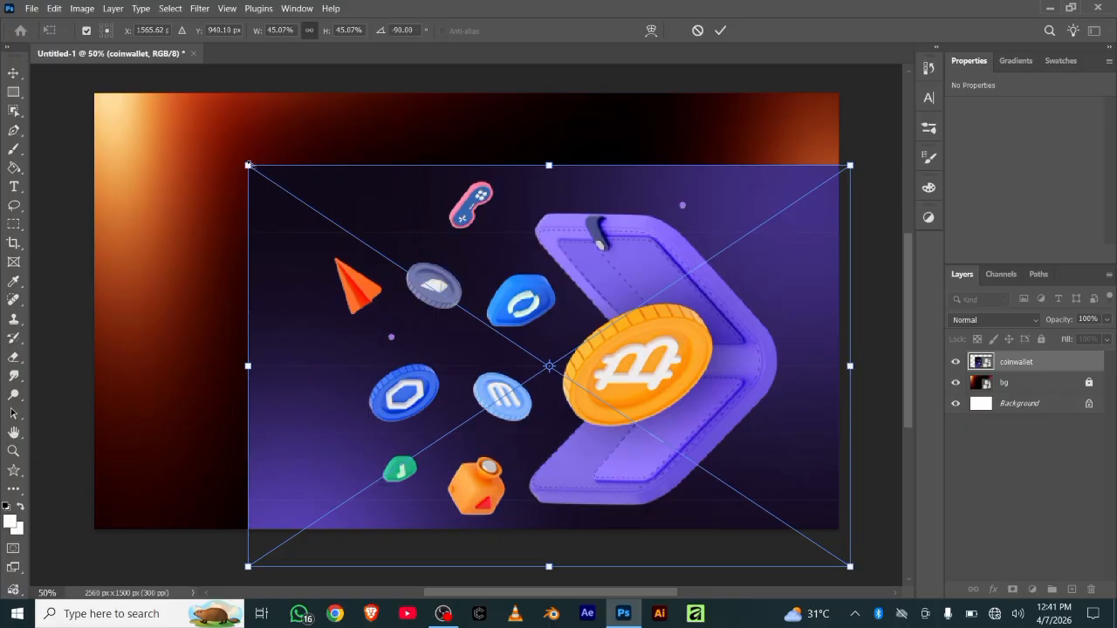
left_click_drag(248, 165, 103, 114)
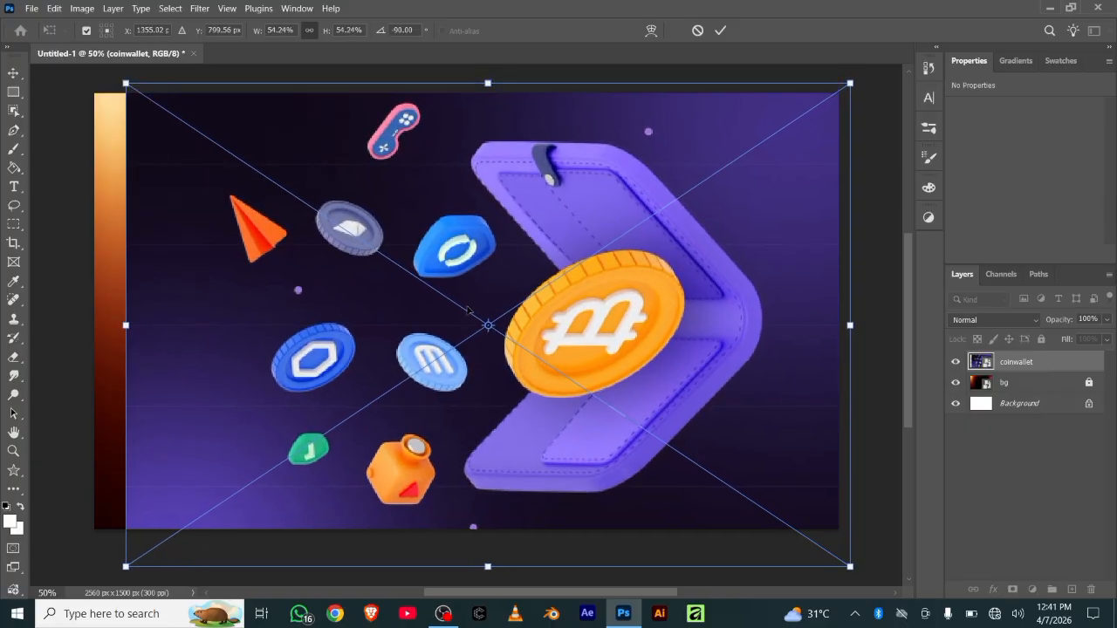
left_click_drag(494, 340, 463, 331)
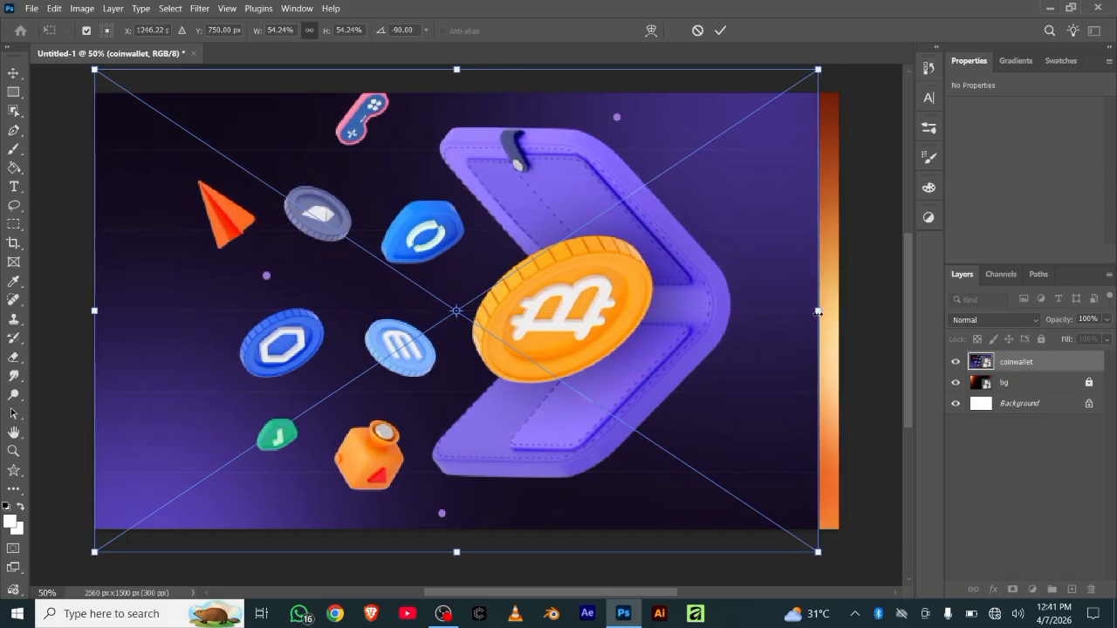
left_click_drag(818, 310, 840, 328)
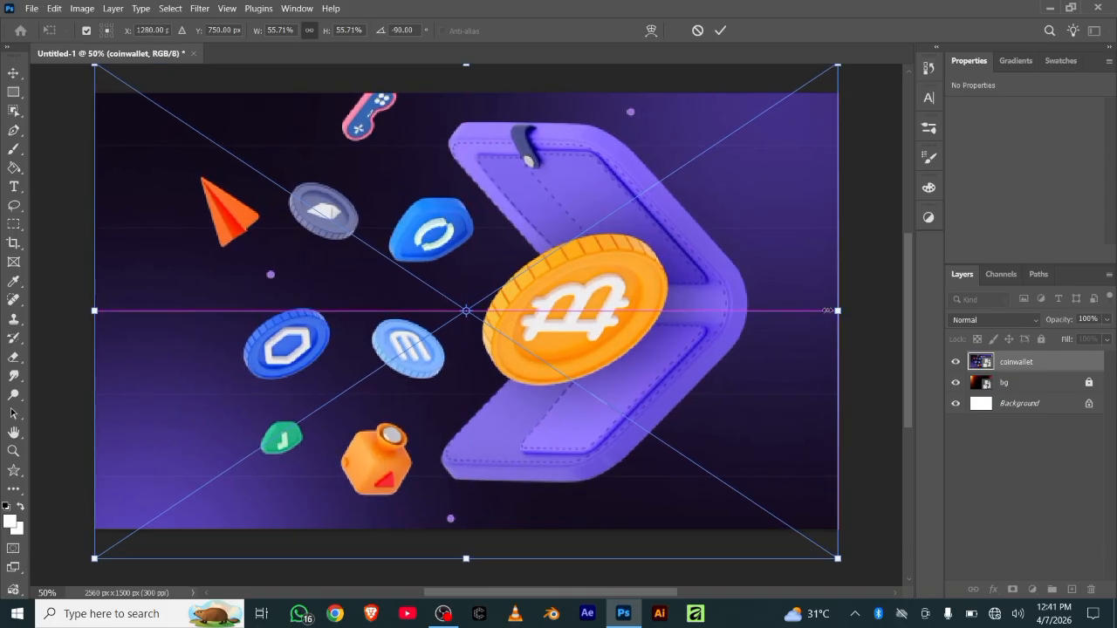
left_click(722, 30)
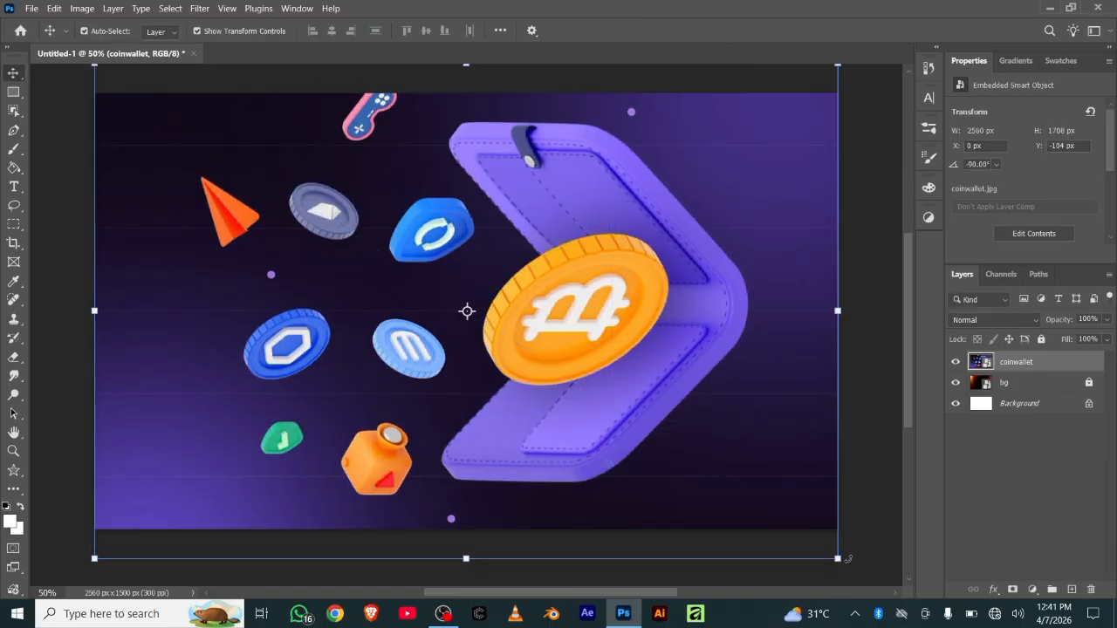
Step: Shrink the coinwallet image to about 2356 × 1486 px and position it at about X 78 px, Y 7 px
left_click_drag(839, 561, 811, 539)
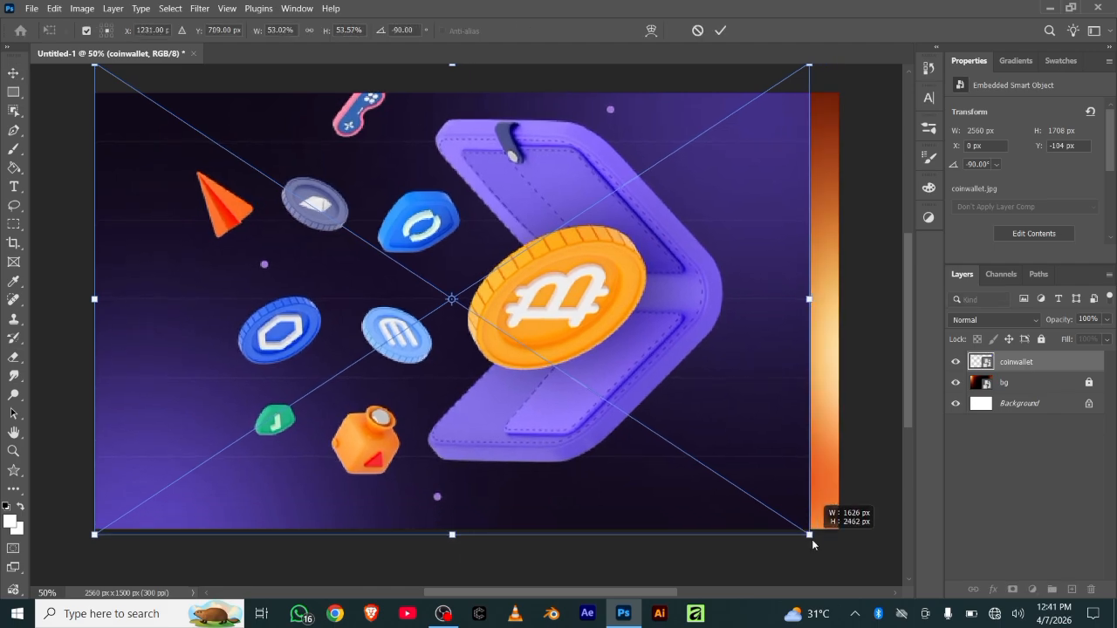
left_click_drag(475, 382, 494, 392)
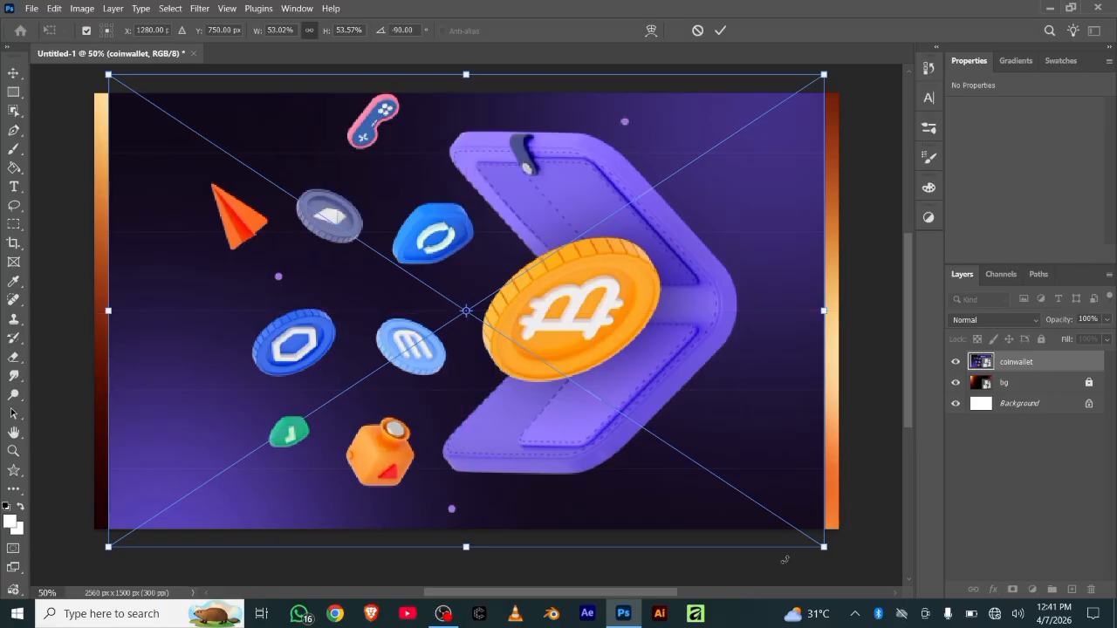
left_click_drag(825, 549, 811, 517)
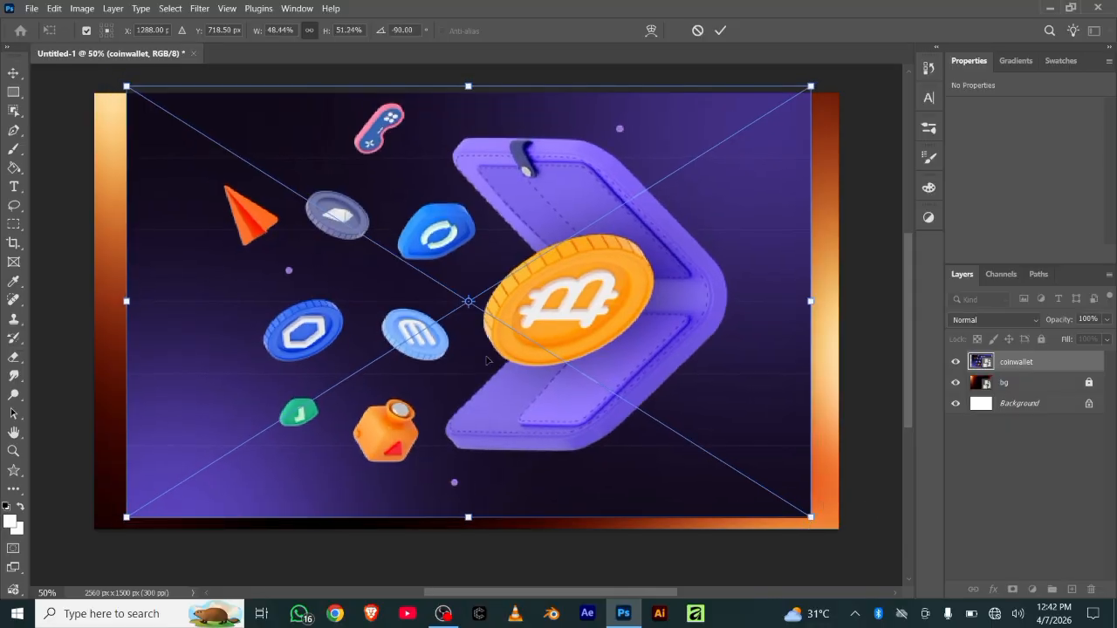
left_click_drag(487, 360, 480, 372)
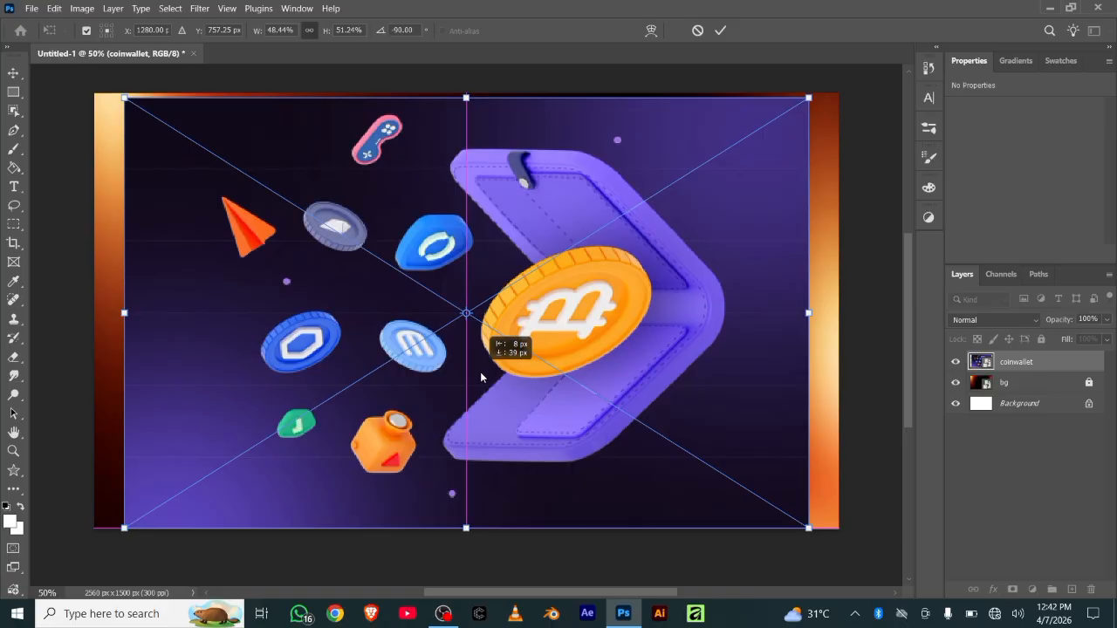
left_click_drag(480, 374, 476, 365)
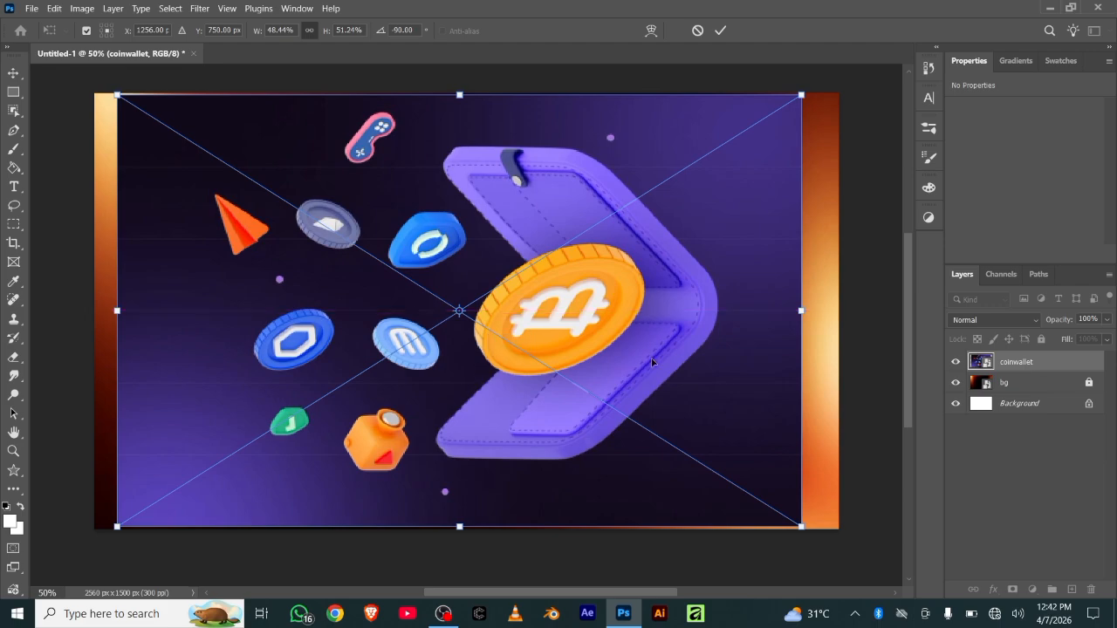
left_click(720, 32)
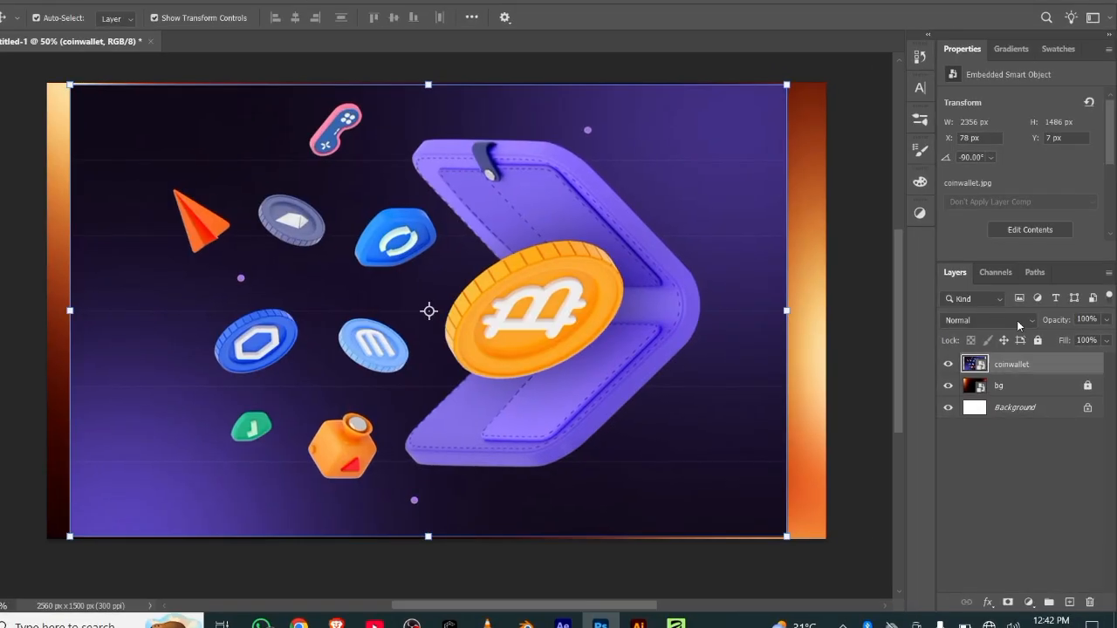
Step: Set the coinwallet layer's blend mode to Screen and its opacity to 20%
left_click(988, 320)
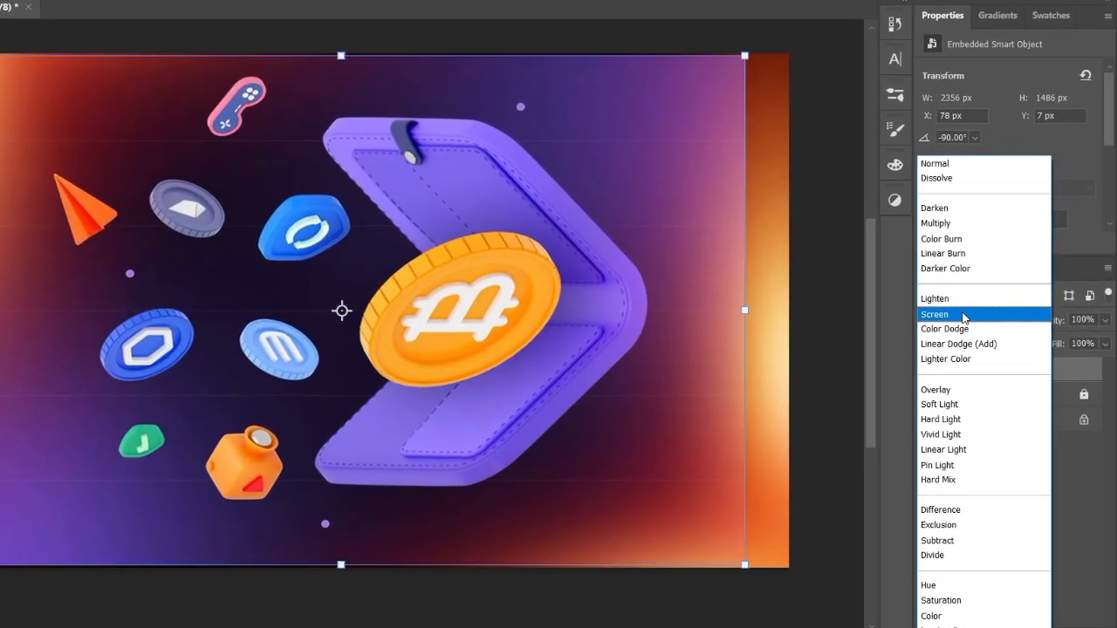
left_click(966, 315)
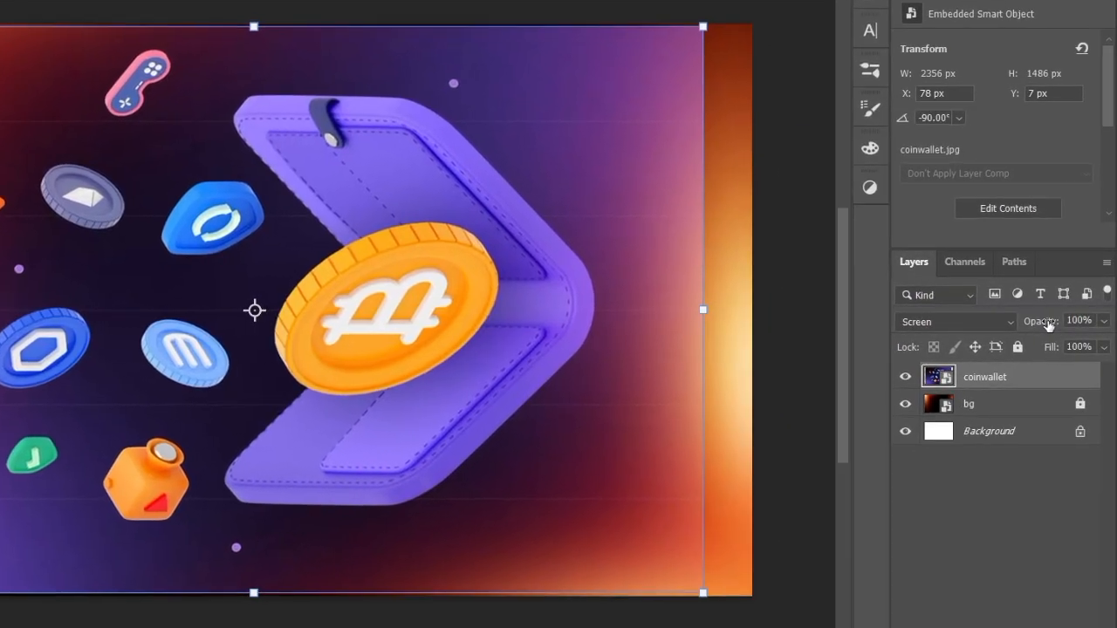
left_click_drag(1056, 328, 1011, 328)
left_click(1087, 322)
left_click_drag(1086, 324, 1066, 323)
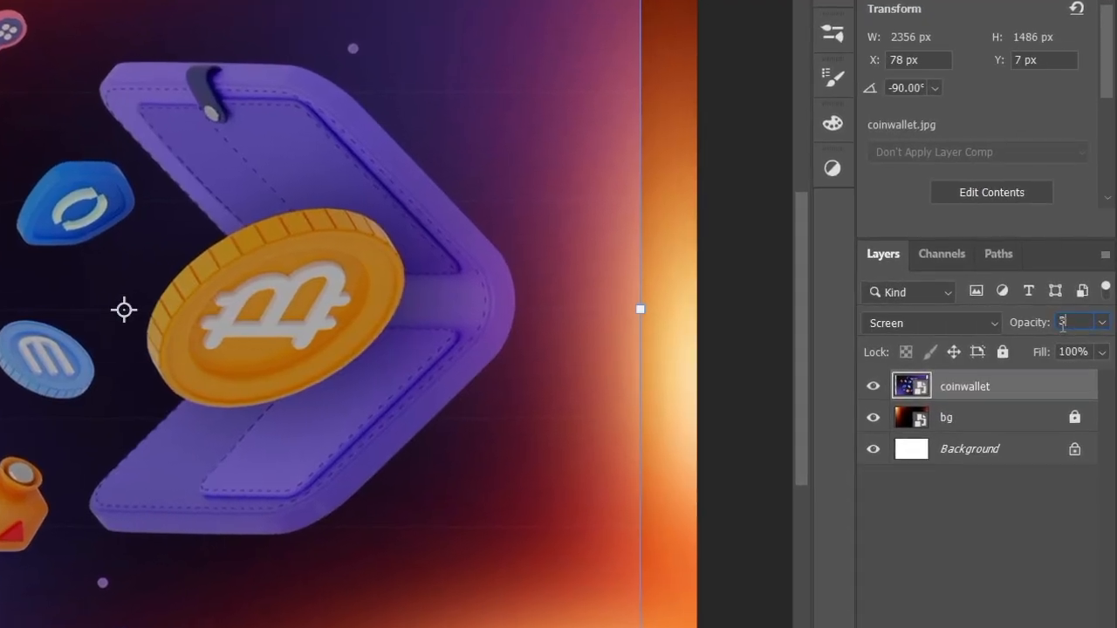
type("50")
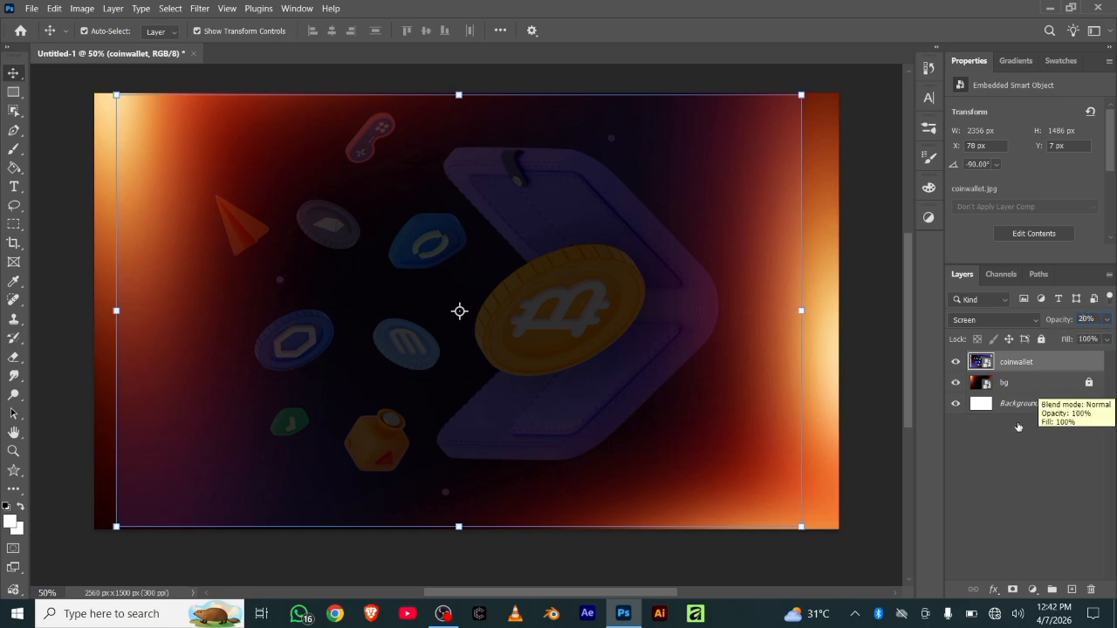
left_click(1024, 453)
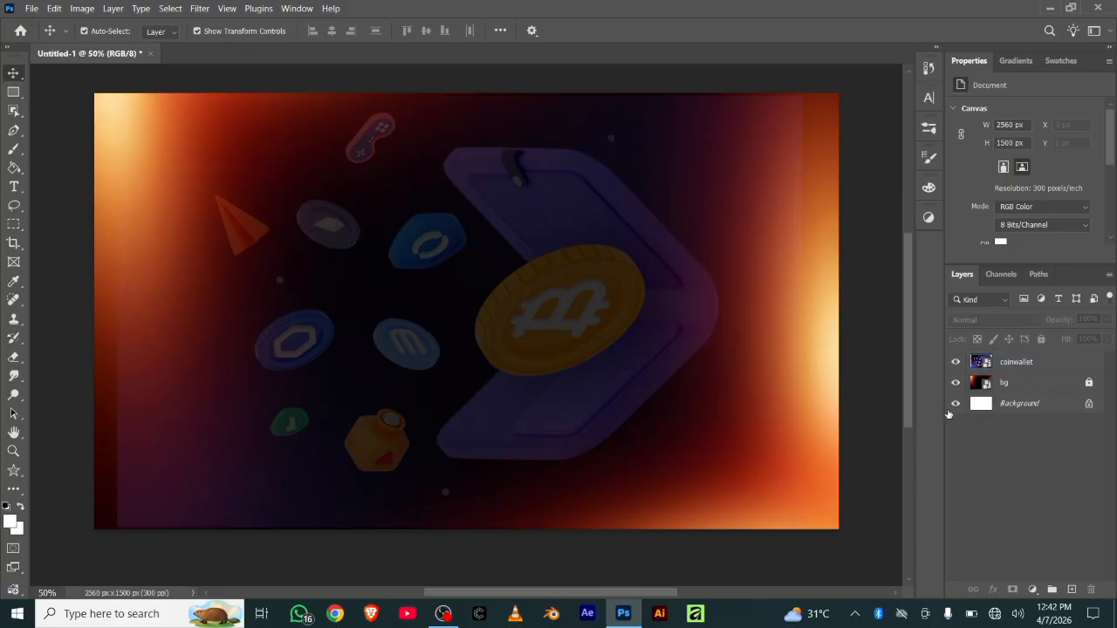
Step: Enlarge the coinwallet image to about 2560 × 1614 px, centred over the whole canvas, and lock its layer completely
left_click(568, 282)
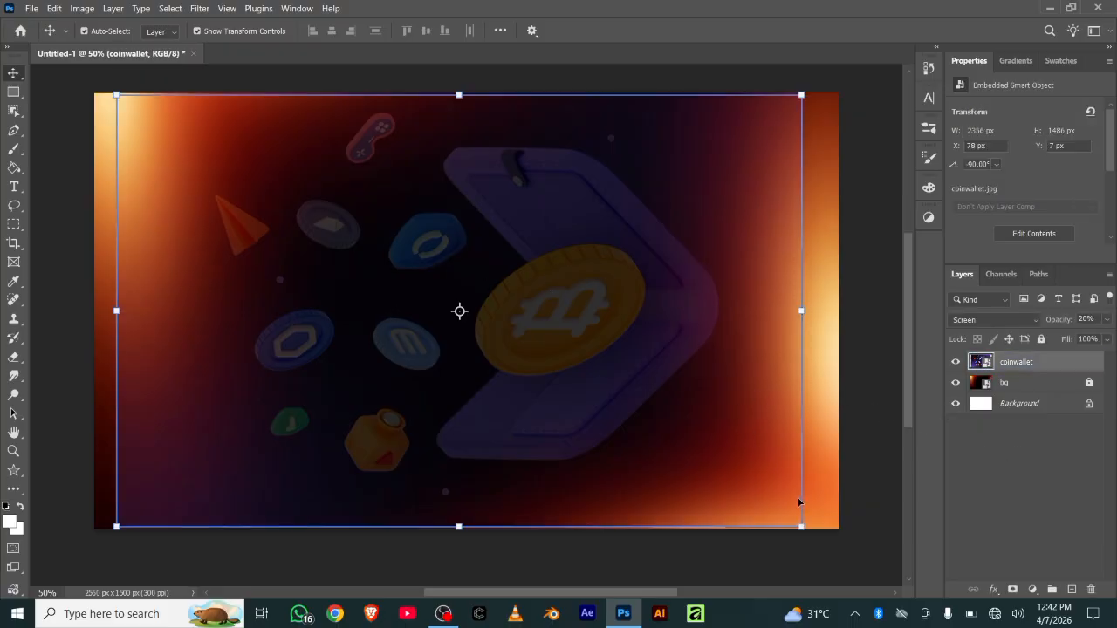
left_click_drag(802, 528, 842, 551)
left_click_drag(553, 419, 533, 408)
left_click_drag(821, 309, 838, 321)
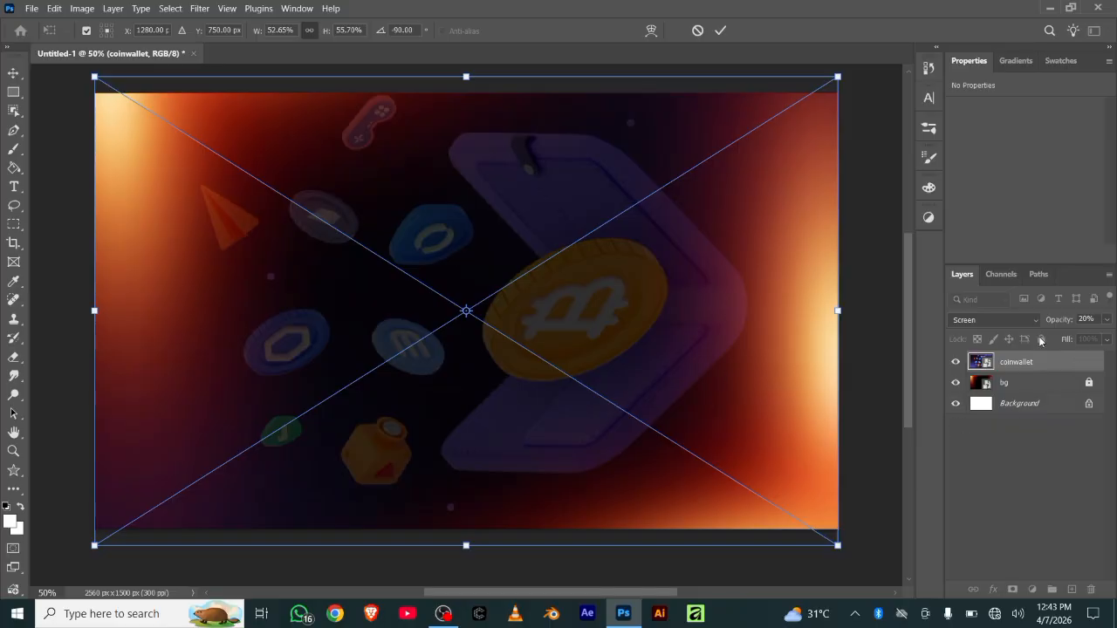
left_click(719, 30)
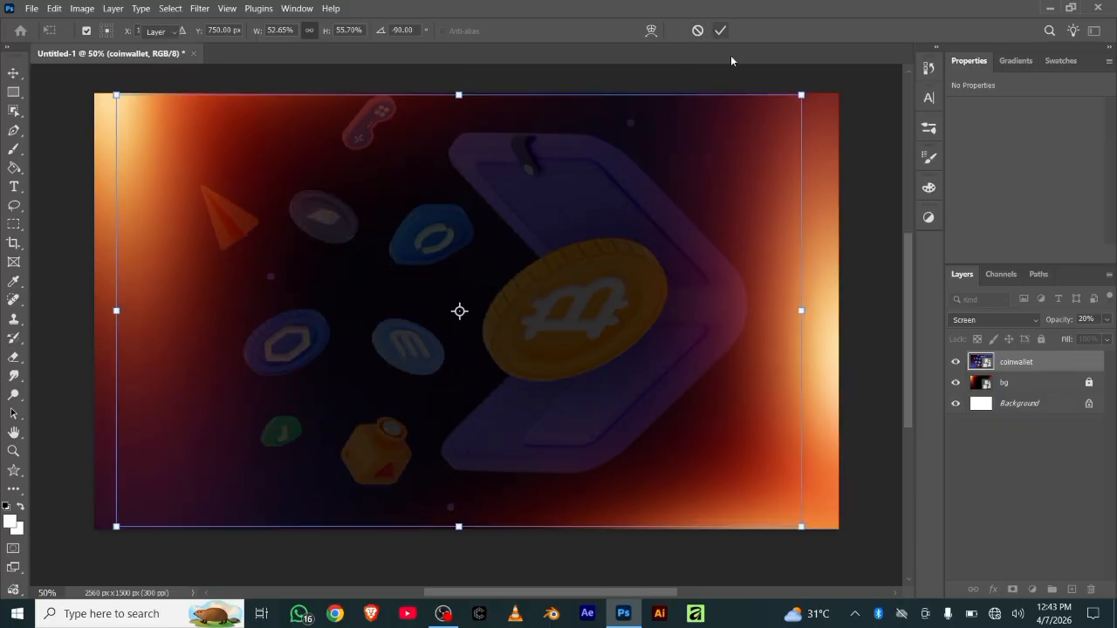
left_click(1040, 339)
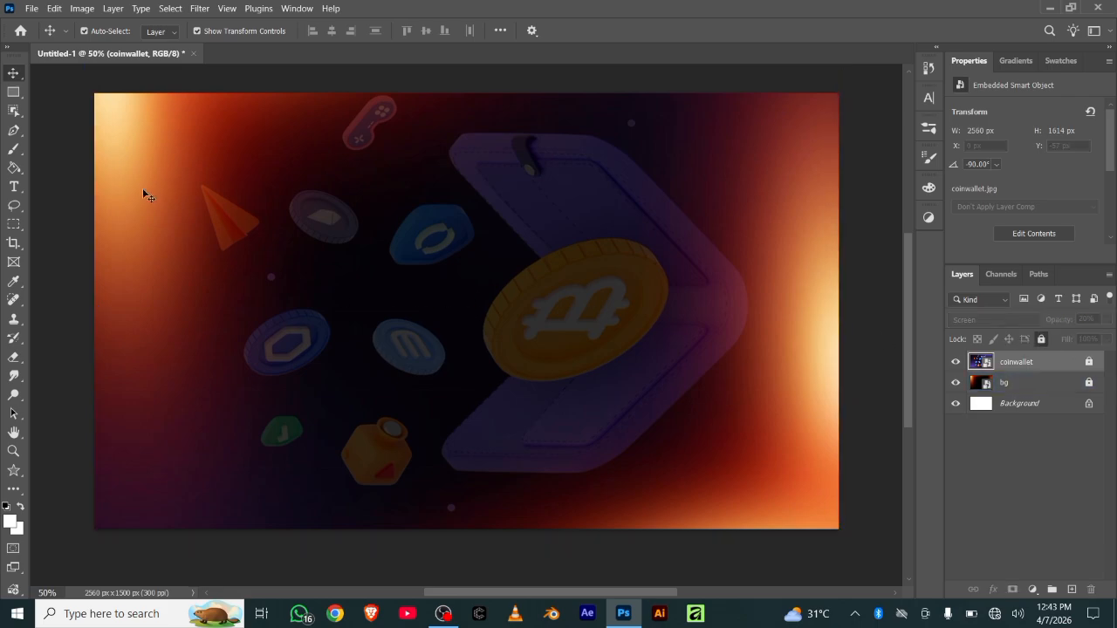
Step: Place the chromeball image from the Pictures folder as an embedded layer above the coinwallet layer
left_click(31, 9)
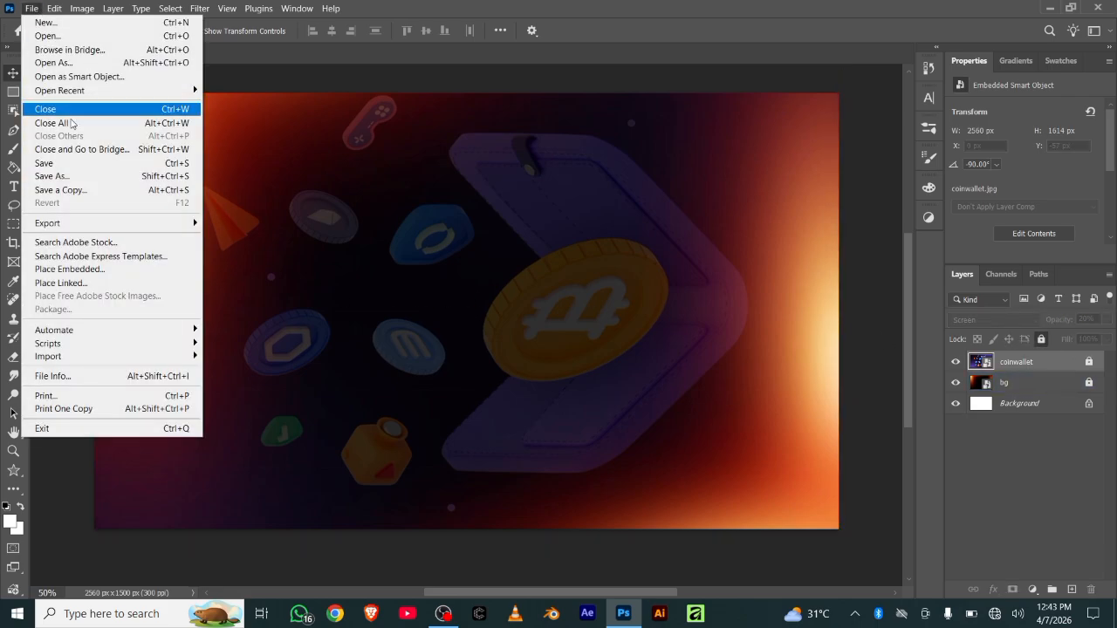
left_click(79, 270)
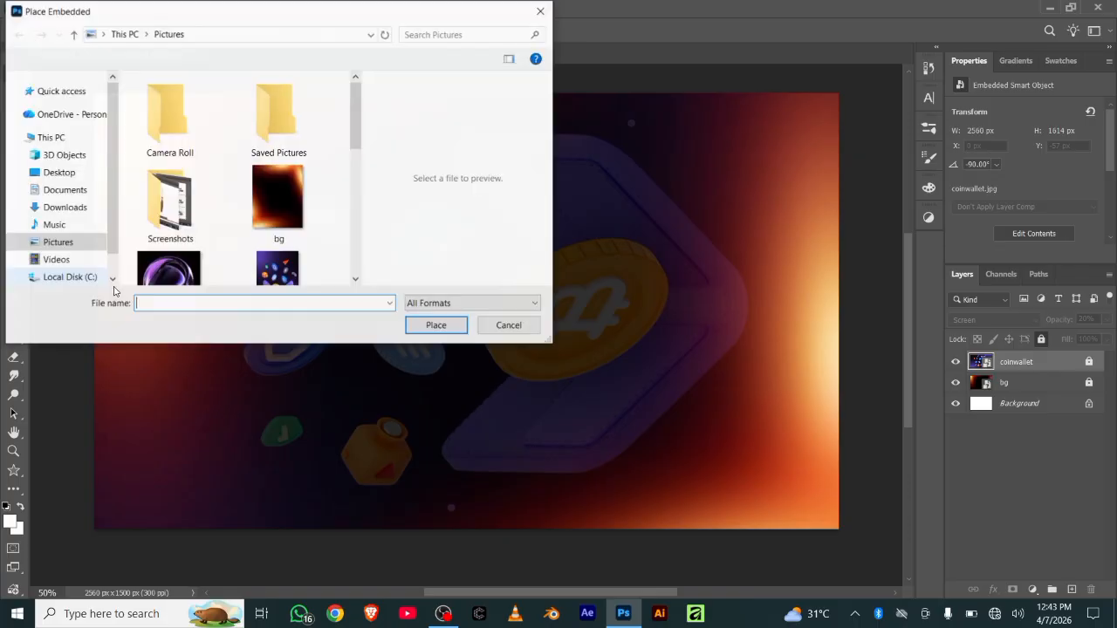
scroll(206, 113, "down", 3)
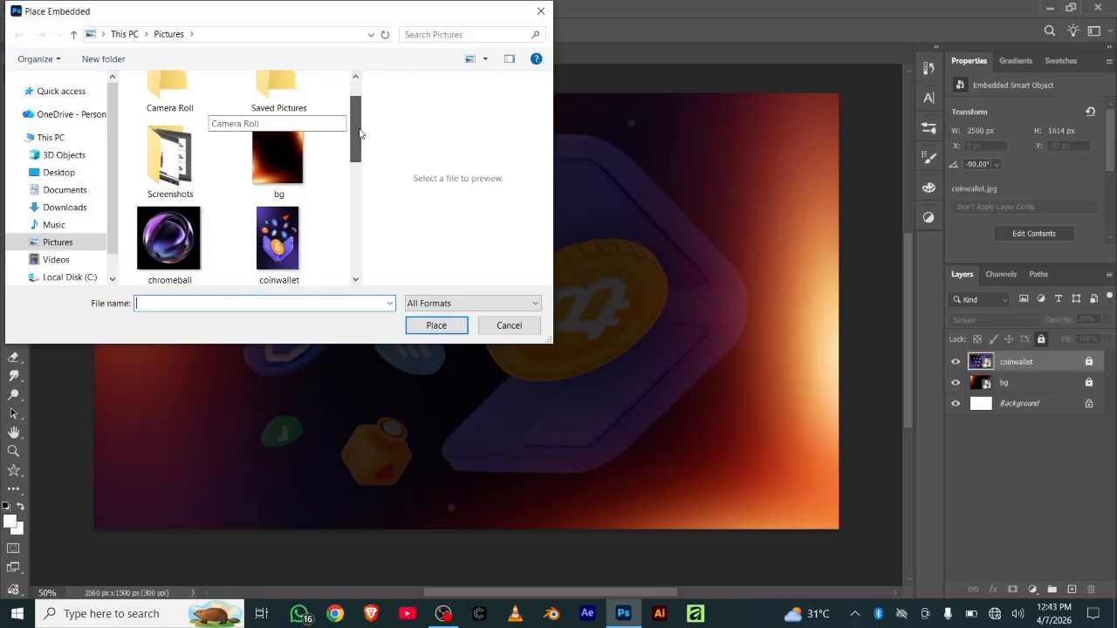
left_click(205, 174)
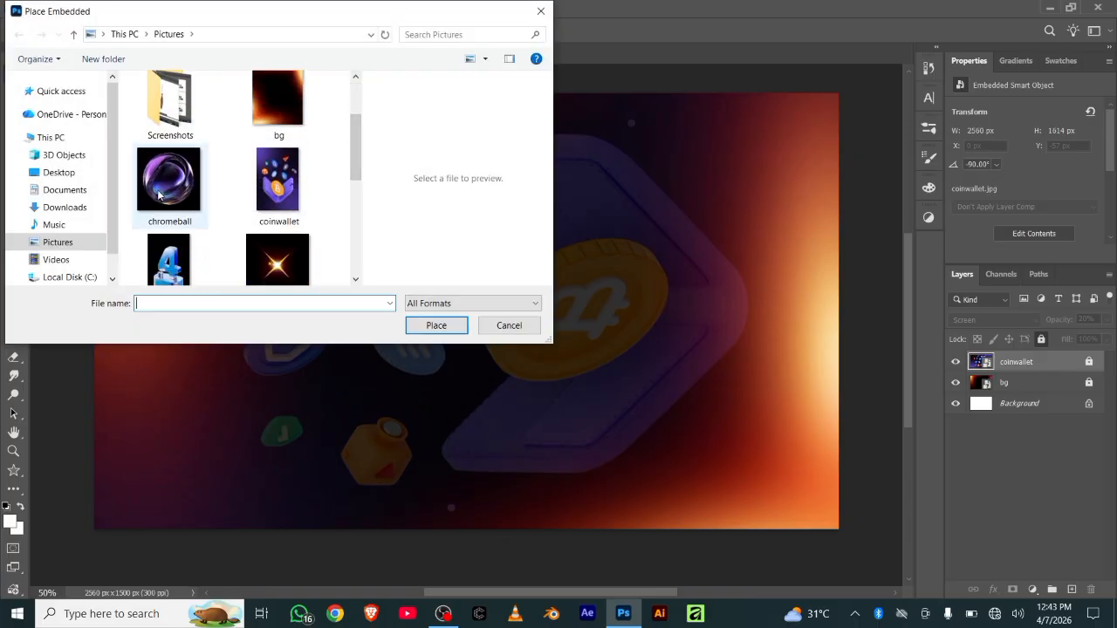
left_click(445, 330)
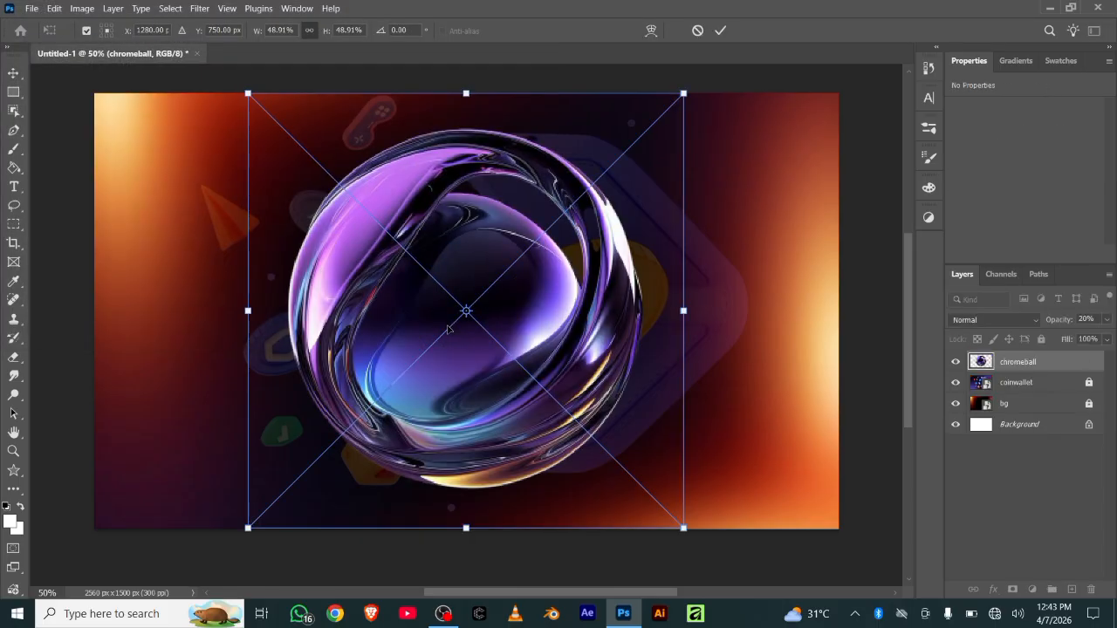
left_click(721, 33)
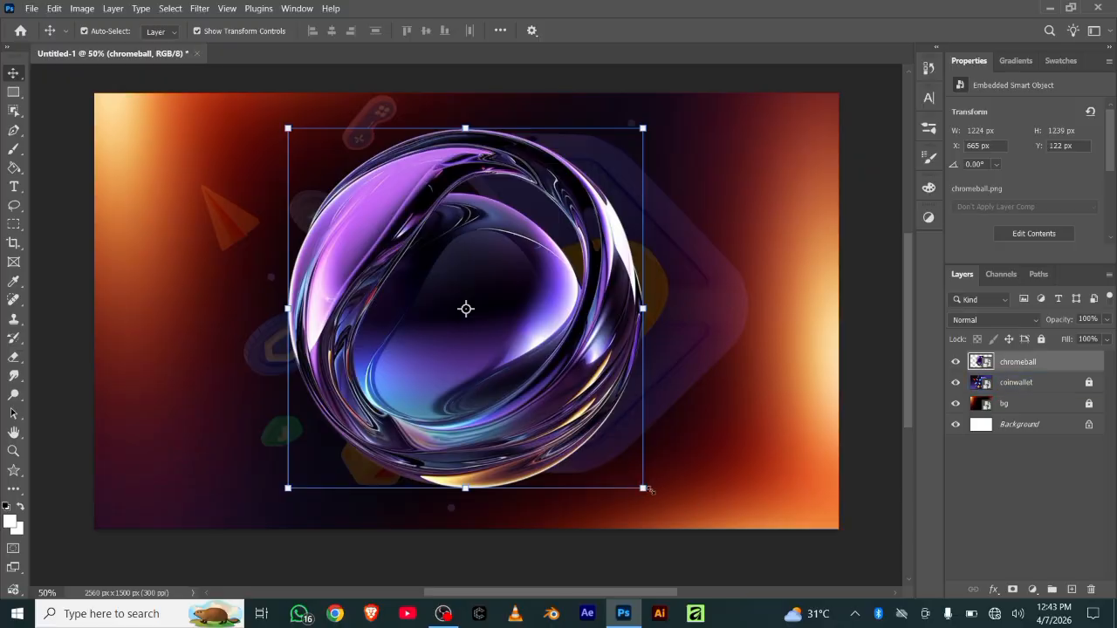
Step: Scale the chromeball proportionally about its centre to about 38%, keeping it in the middle of the canvas
key("ctrl+t")
left_click_drag(643, 491, 612, 457)
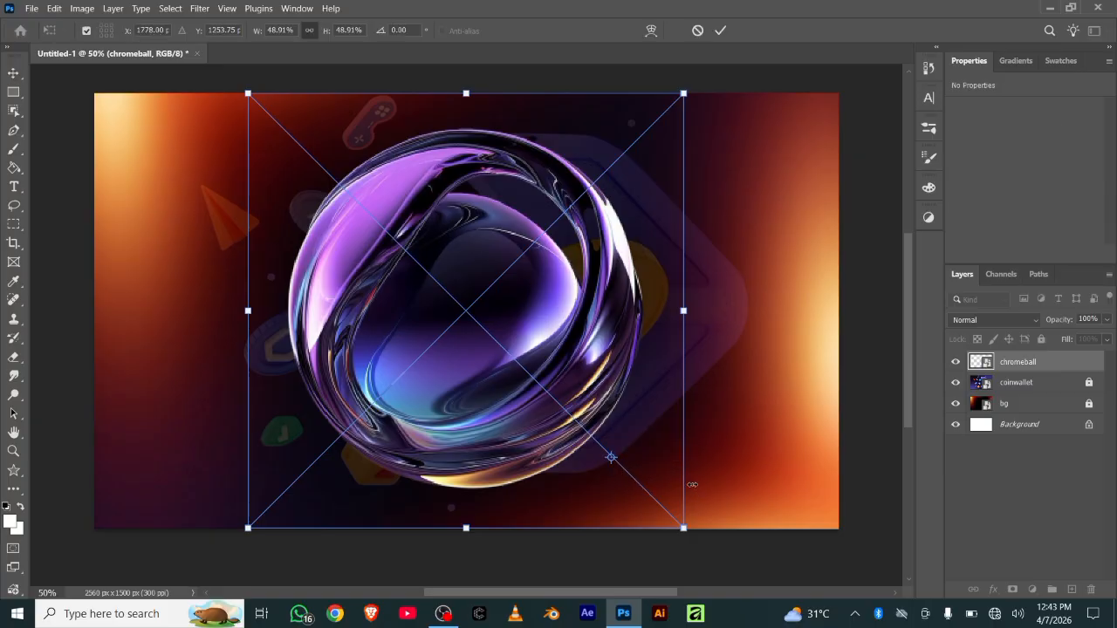
key("ctrl+z")
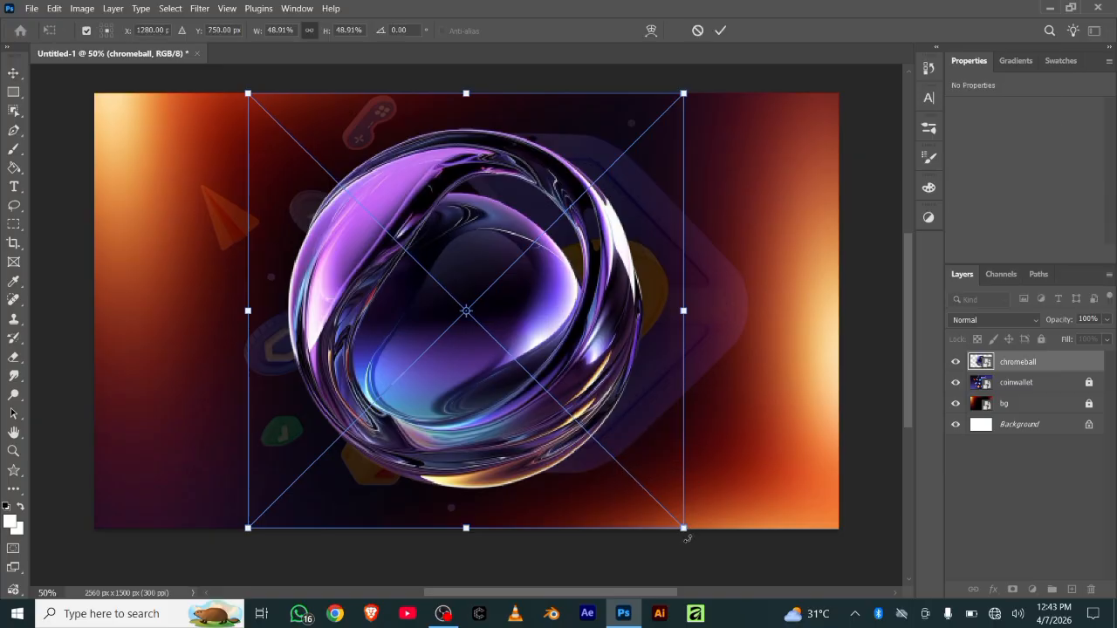
key("alt")
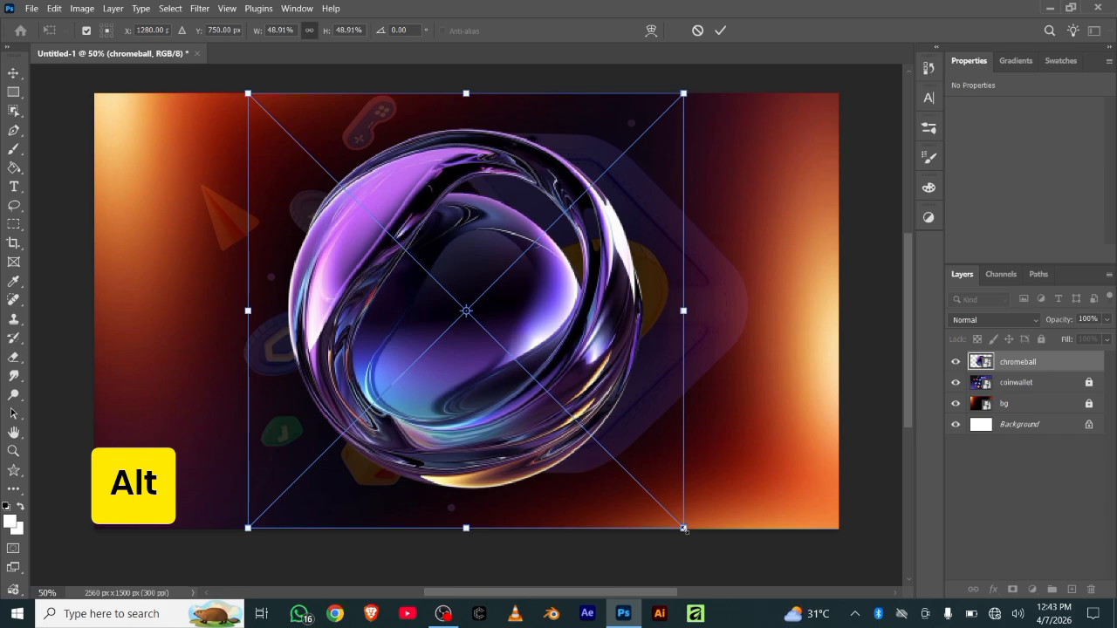
left_click_drag(683, 528, 623, 493)
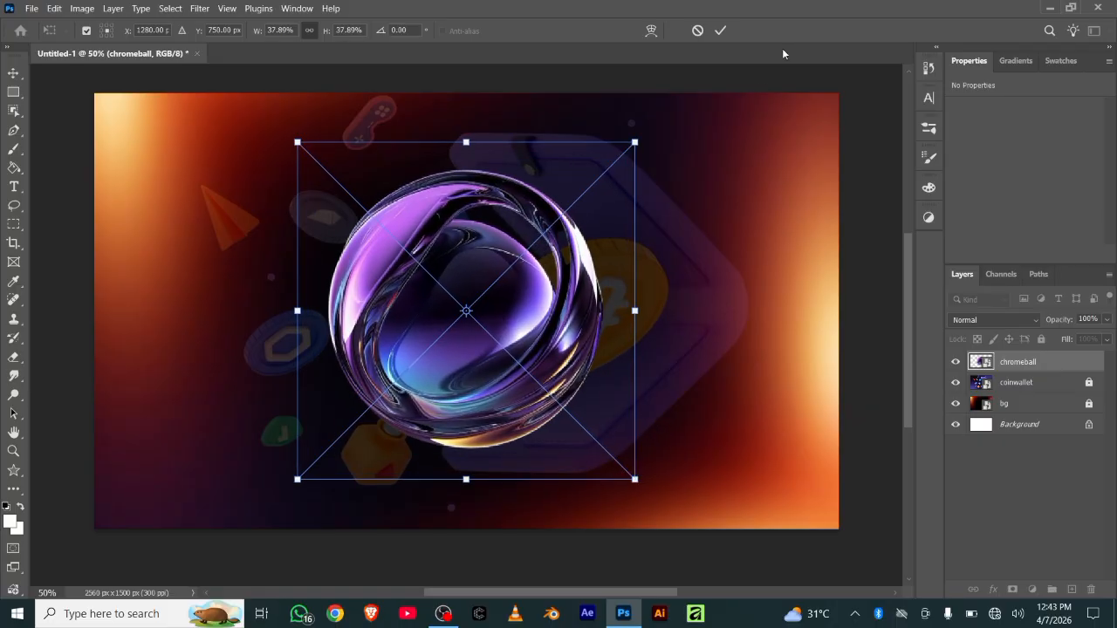
left_click(719, 32)
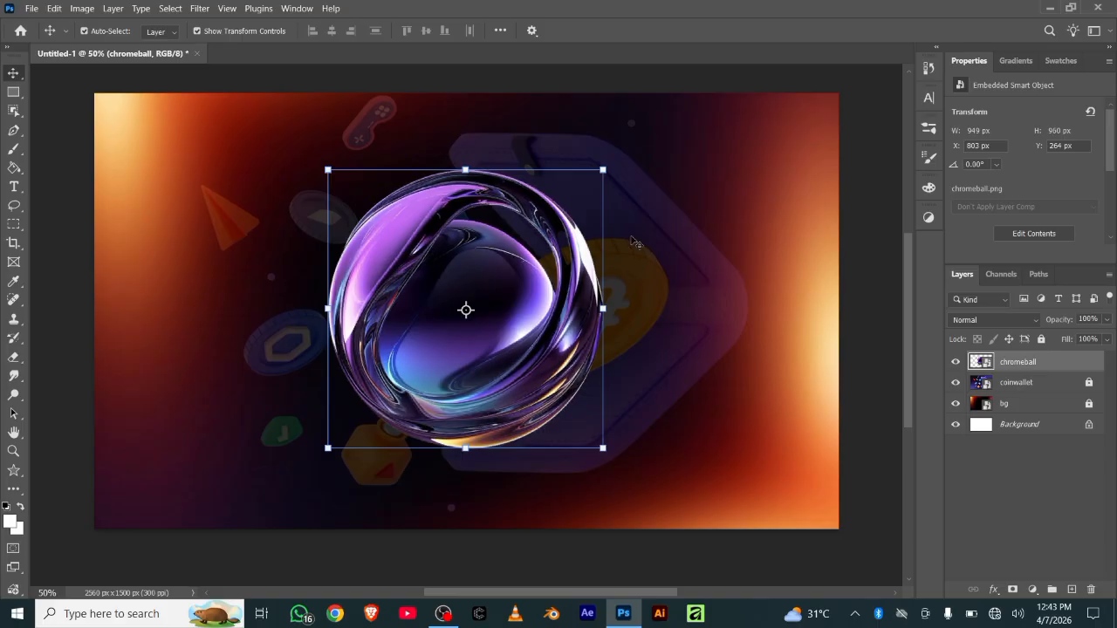
Step: Rotate the chromeball about 56° clockwise around its centre
left_click(610, 159)
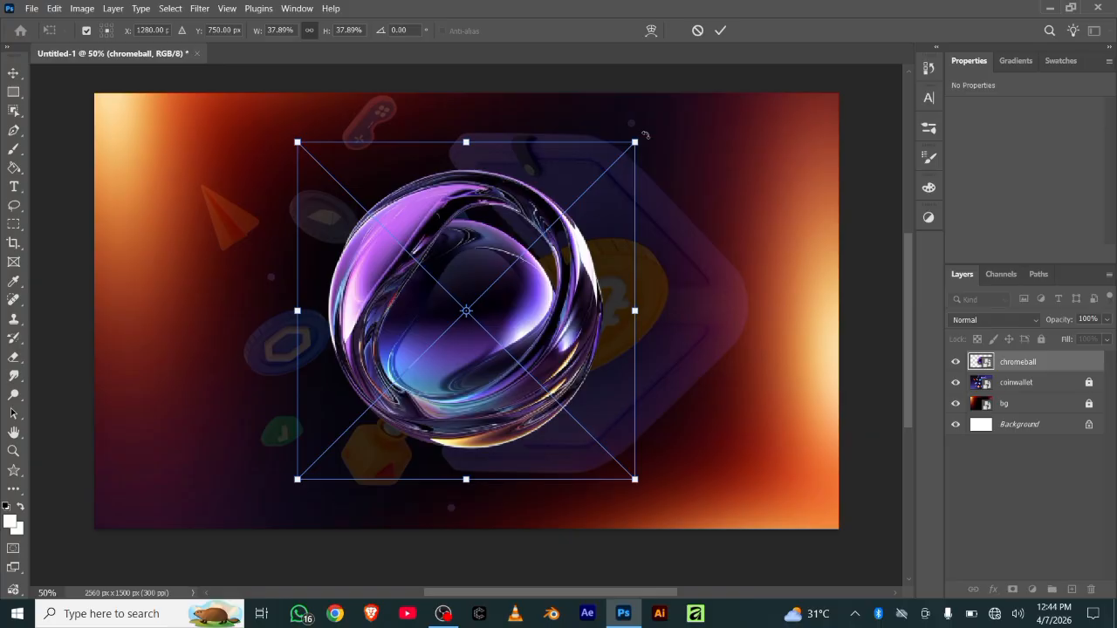
left_click_drag(645, 135, 711, 361)
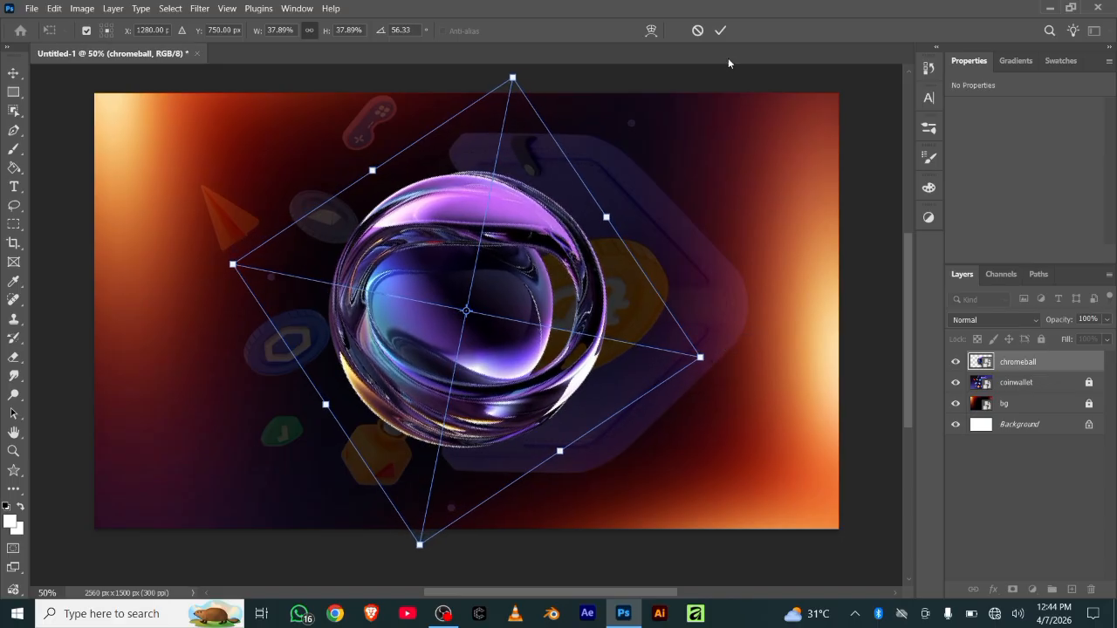
left_click(720, 30)
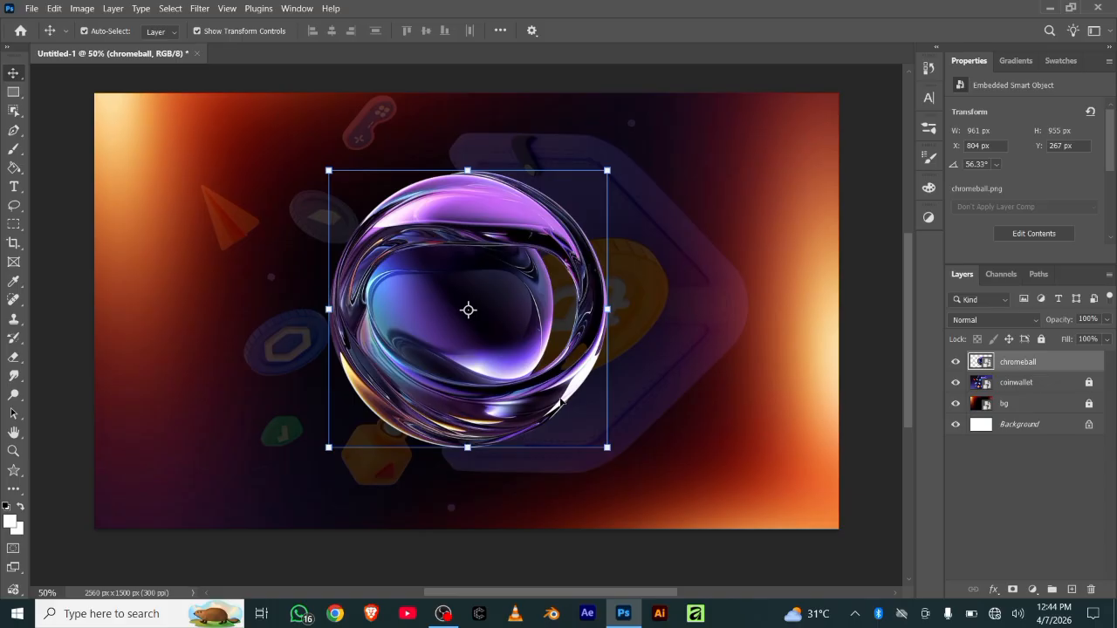
Step: Enlarge the chromeball to about 44.29% and move it to the canvas's lower right, running past the bottom edge, at about X 1337 px, Y 559 px
left_click_drag(471, 380, 572, 432)
key("ctrl+t")
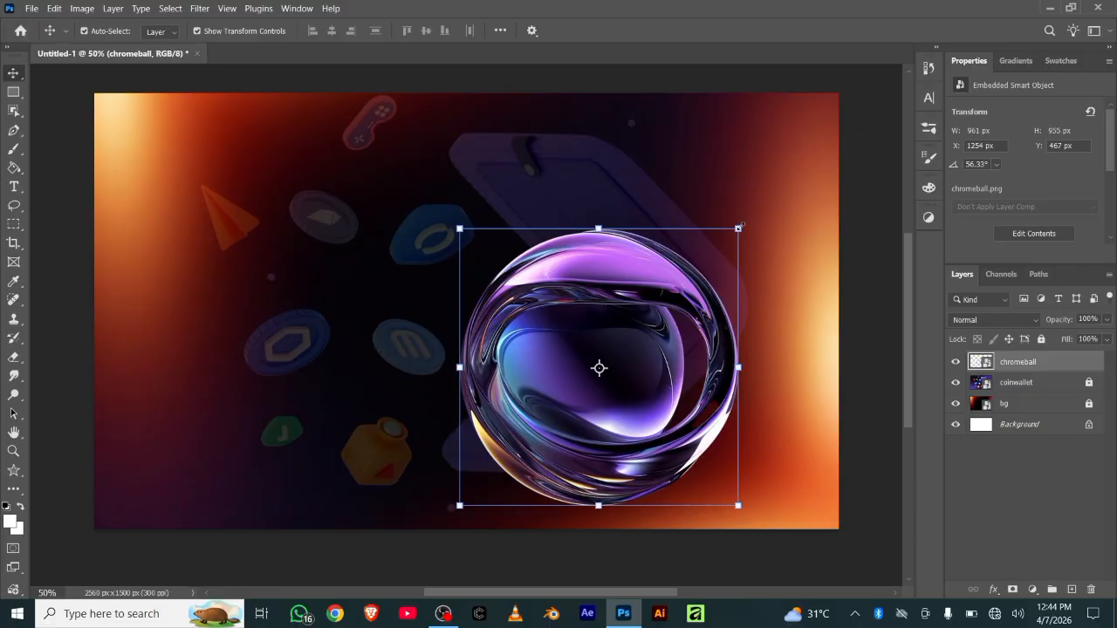
left_click_drag(743, 228, 759, 208)
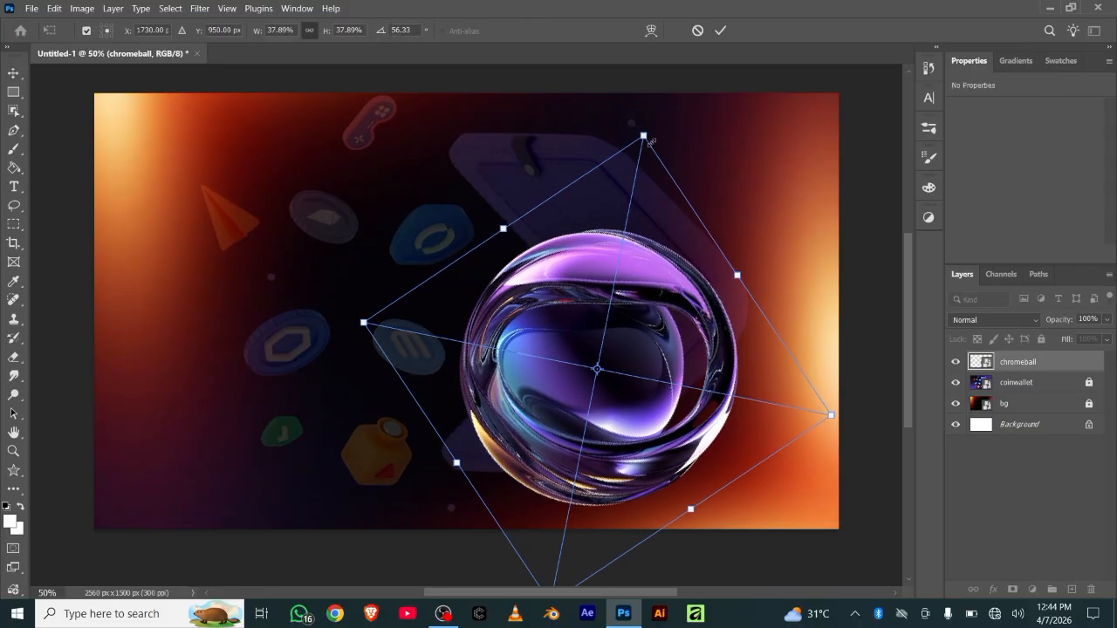
left_click_drag(642, 135, 661, 54)
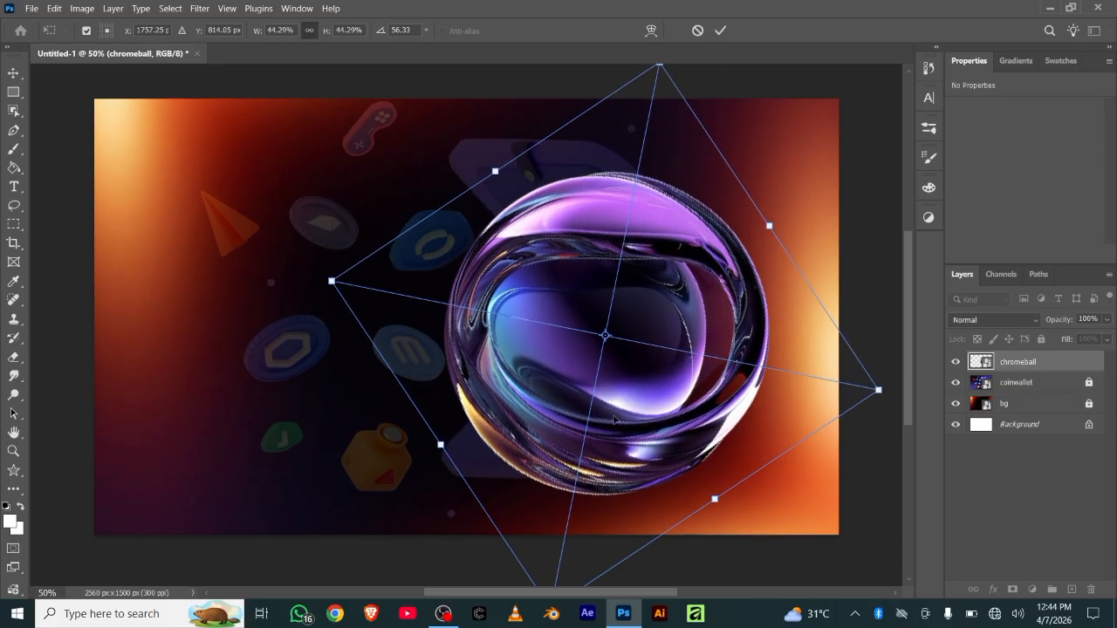
left_click_drag(619, 426, 659, 514)
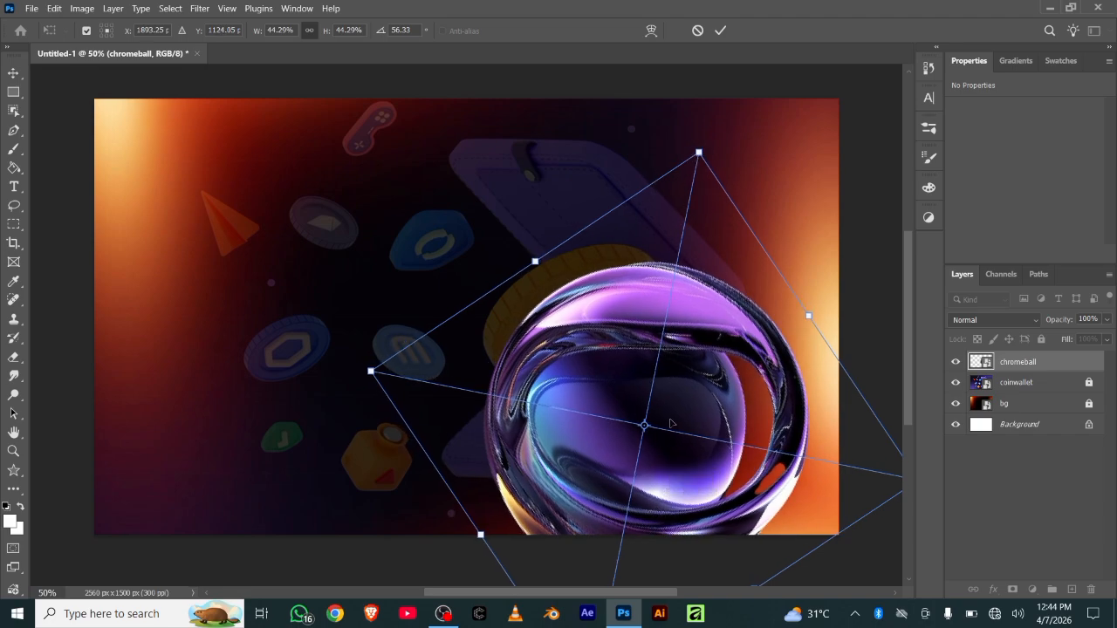
left_click(720, 29)
Step: Lock the chromeball layer completely
scroll(491, 221, "down", 1)
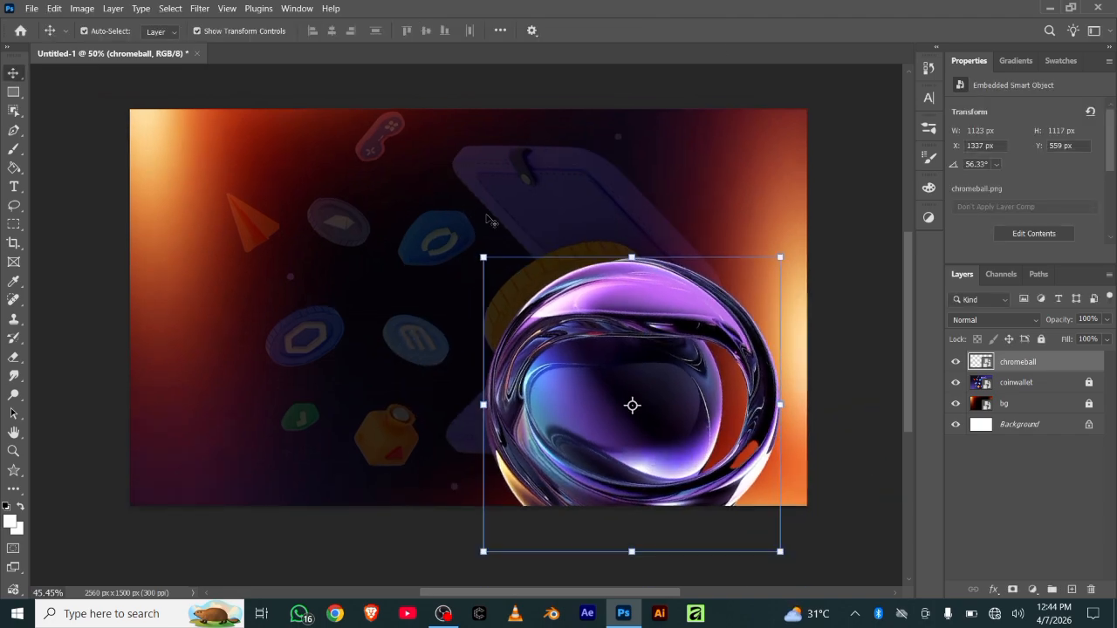
scroll(471, 238, "down", 1)
scroll(466, 256, "down", 1)
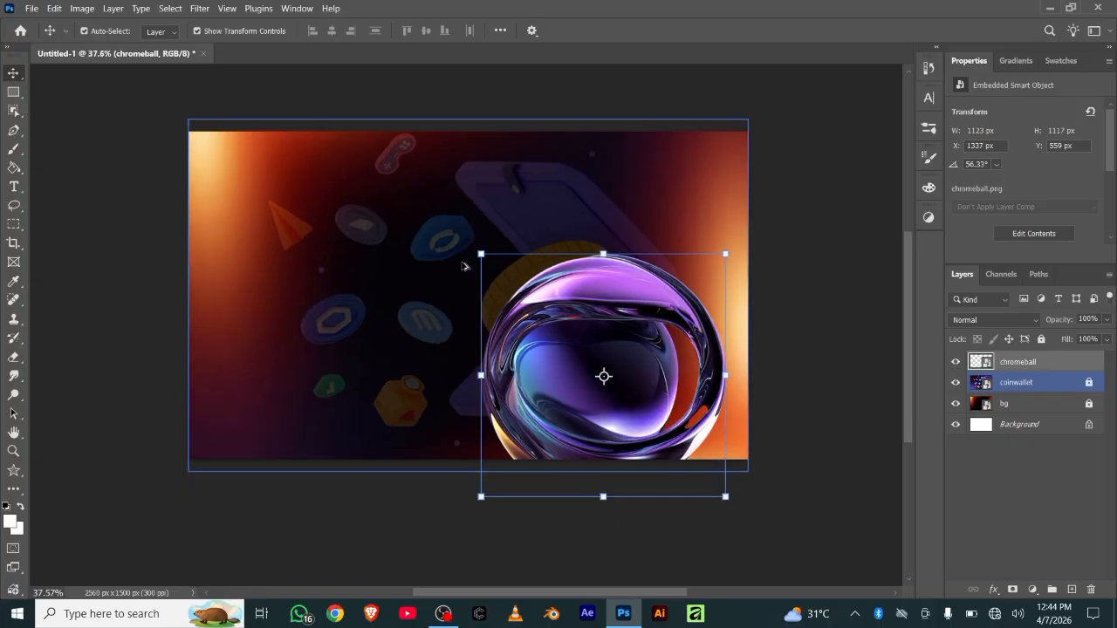
scroll(499, 250, "down", 1)
left_click(566, 225)
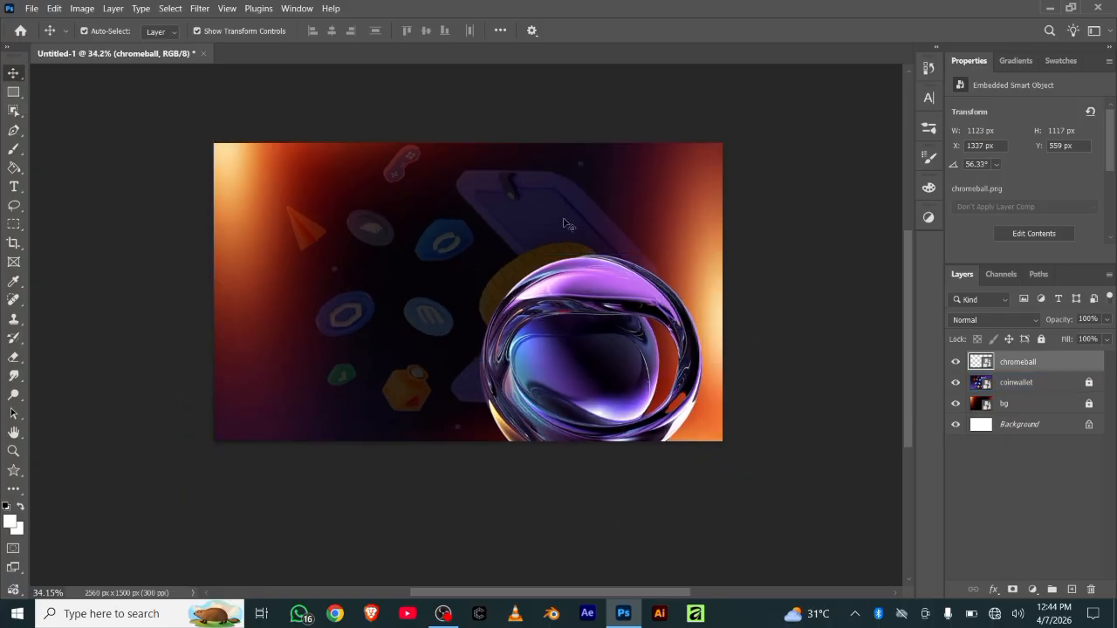
left_click(521, 382)
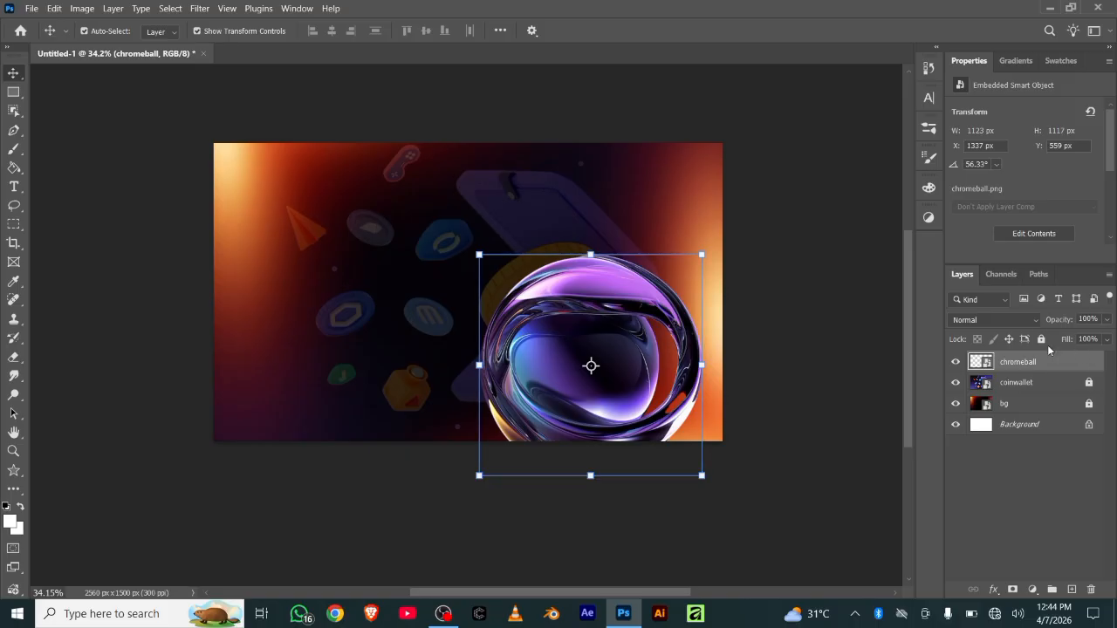
left_click(1041, 339)
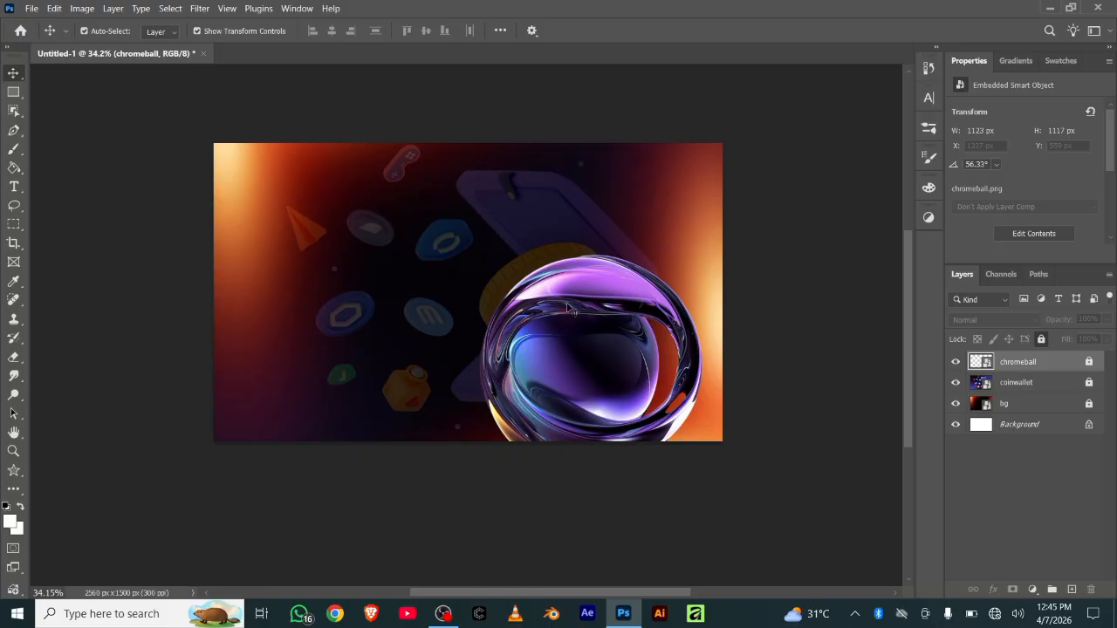
Step: Place the f4 image from the Pictures folder as an embedded layer above the chromeball layer
left_click(32, 9)
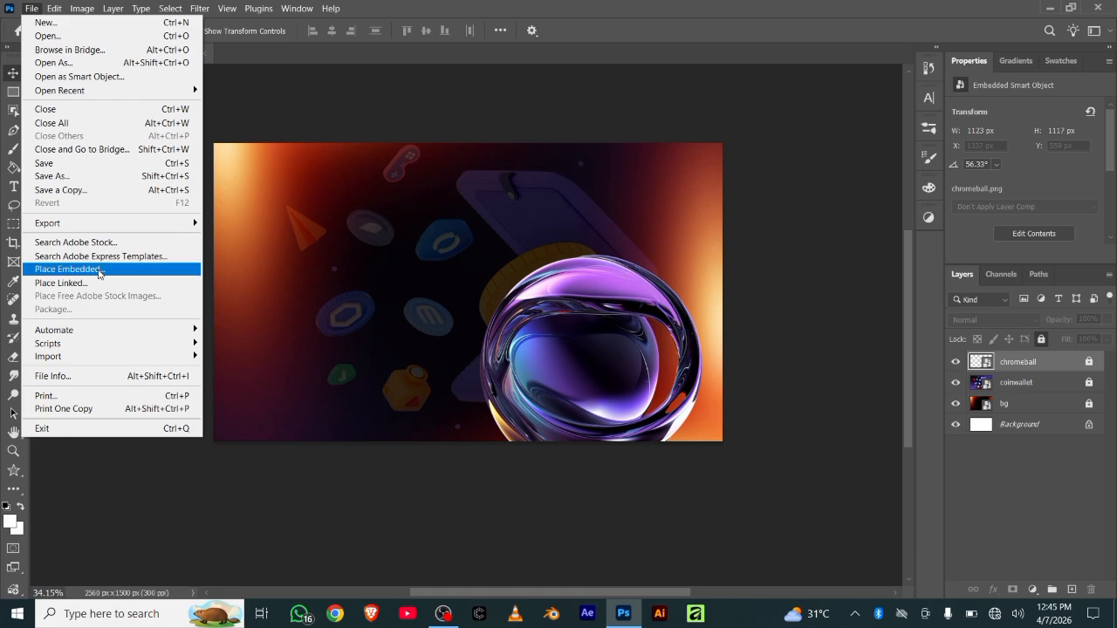
left_click(99, 273)
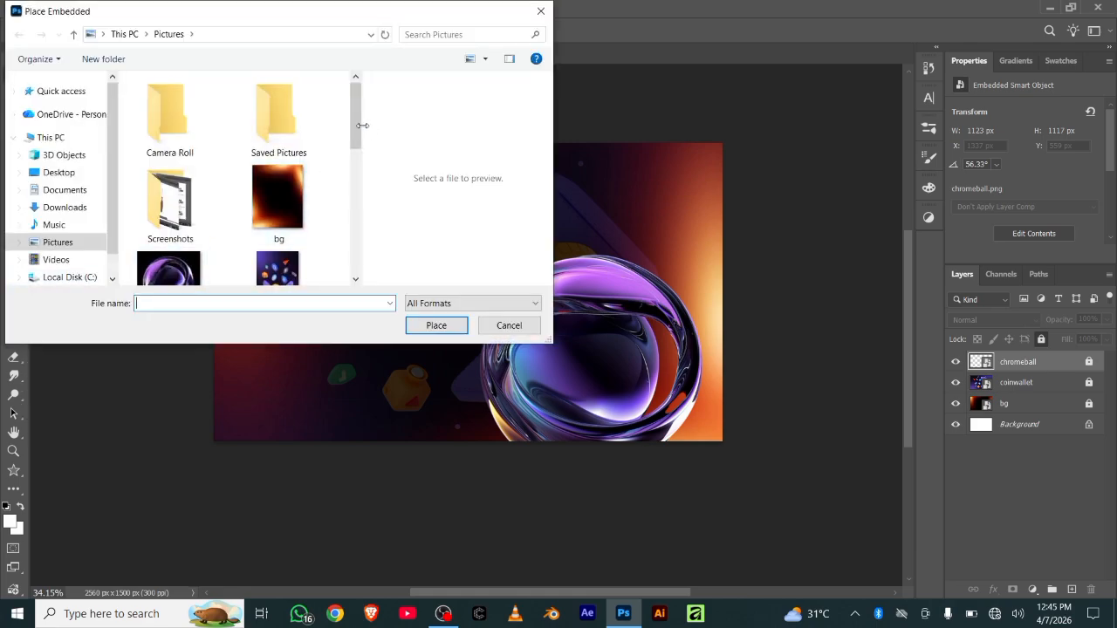
left_click_drag(356, 126, 353, 173)
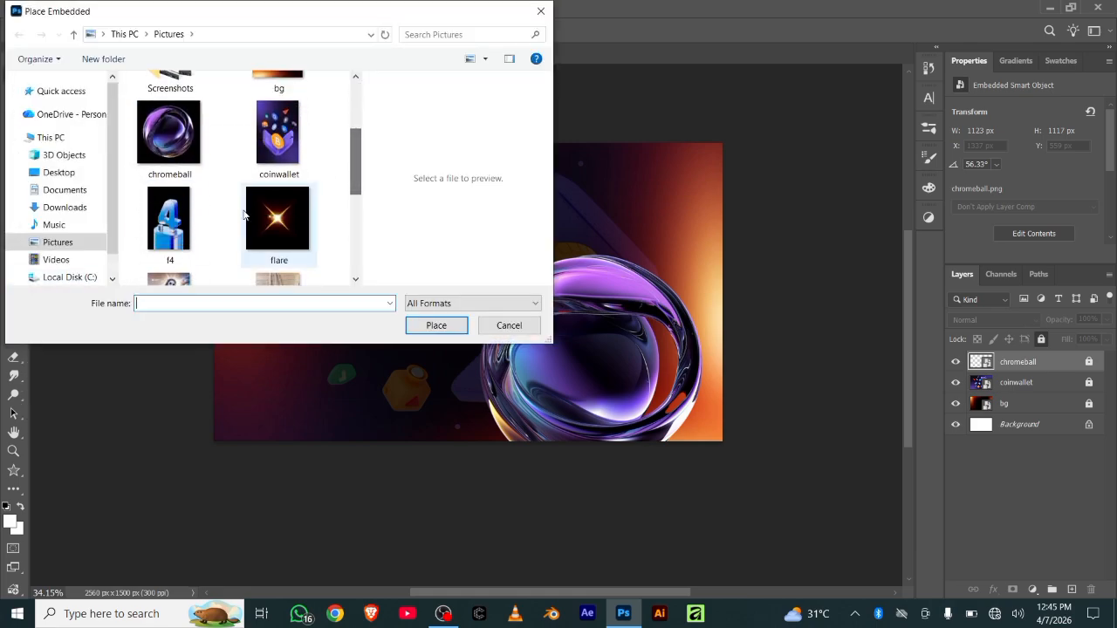
left_click(153, 234)
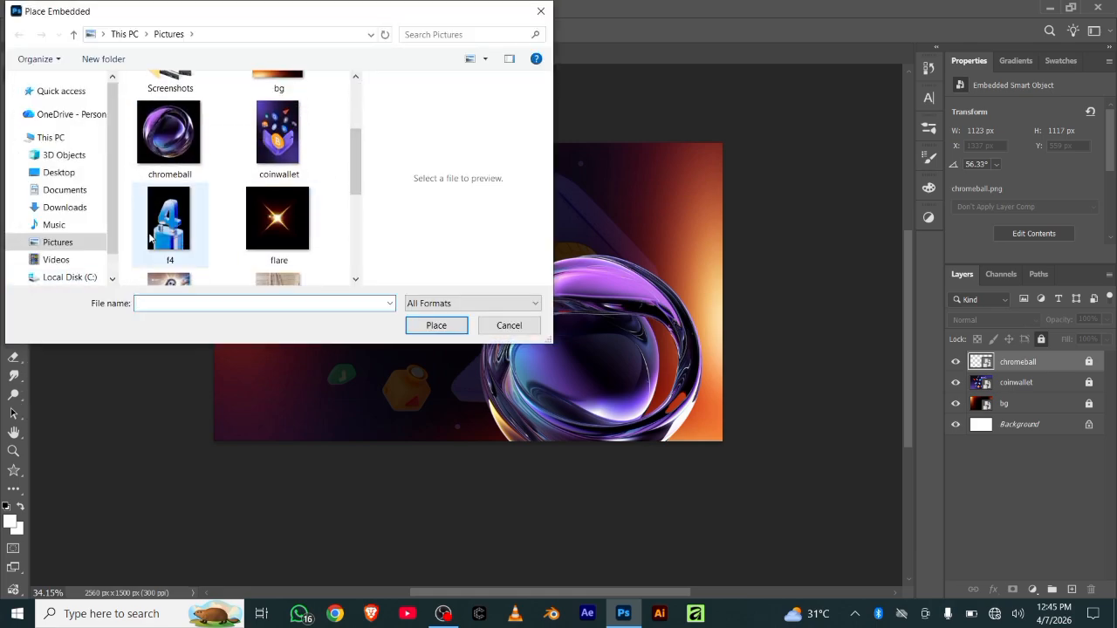
left_click(438, 326)
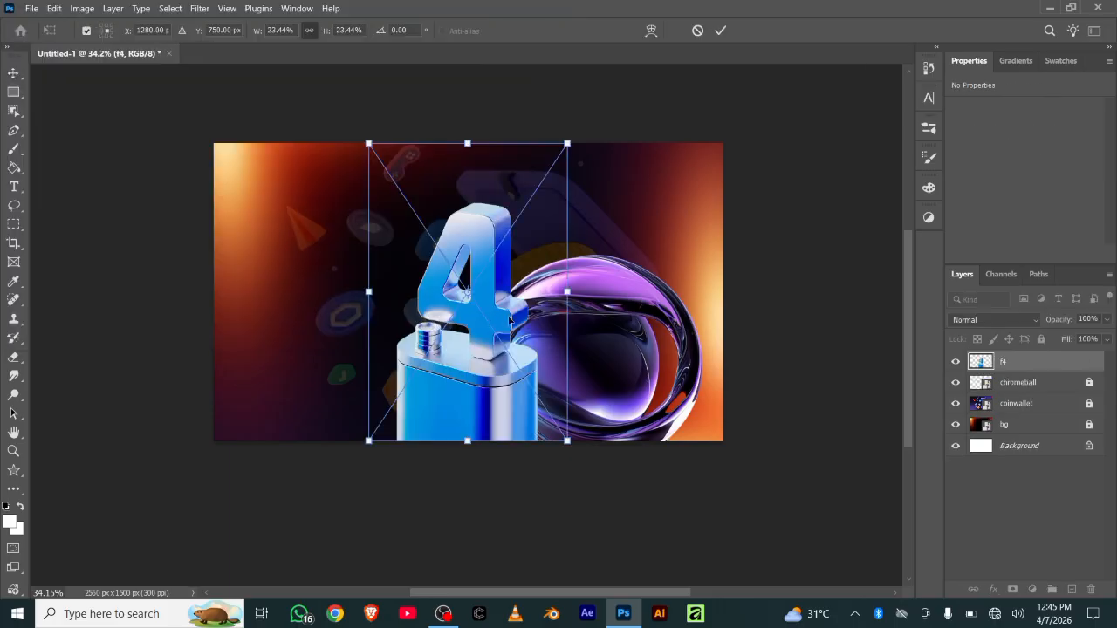
Step: Position the f4 figure just left of the chromeball, centred at about X 1052 px, Y 807 px, keeping its placed size
left_click_drag(473, 345, 428, 372)
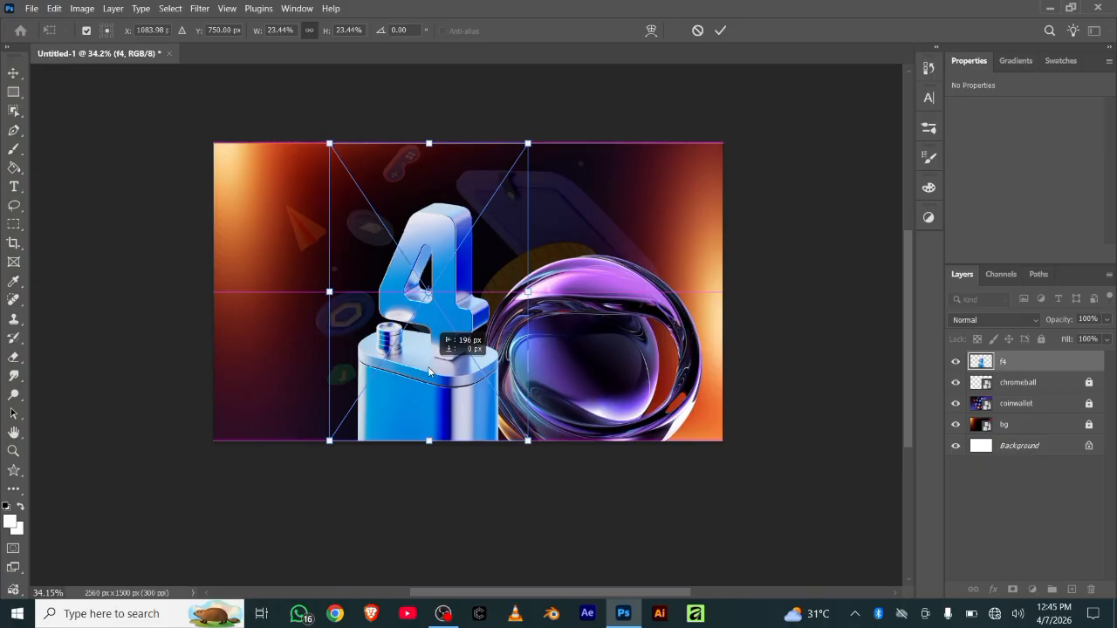
left_click_drag(429, 372, 422, 372)
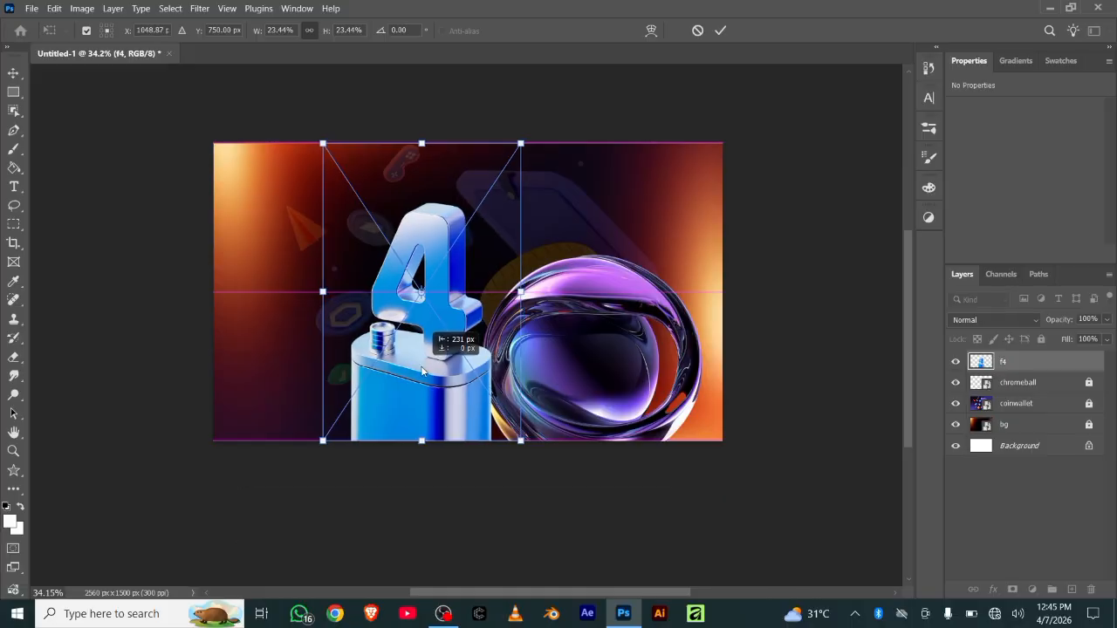
left_click_drag(422, 372, 422, 371)
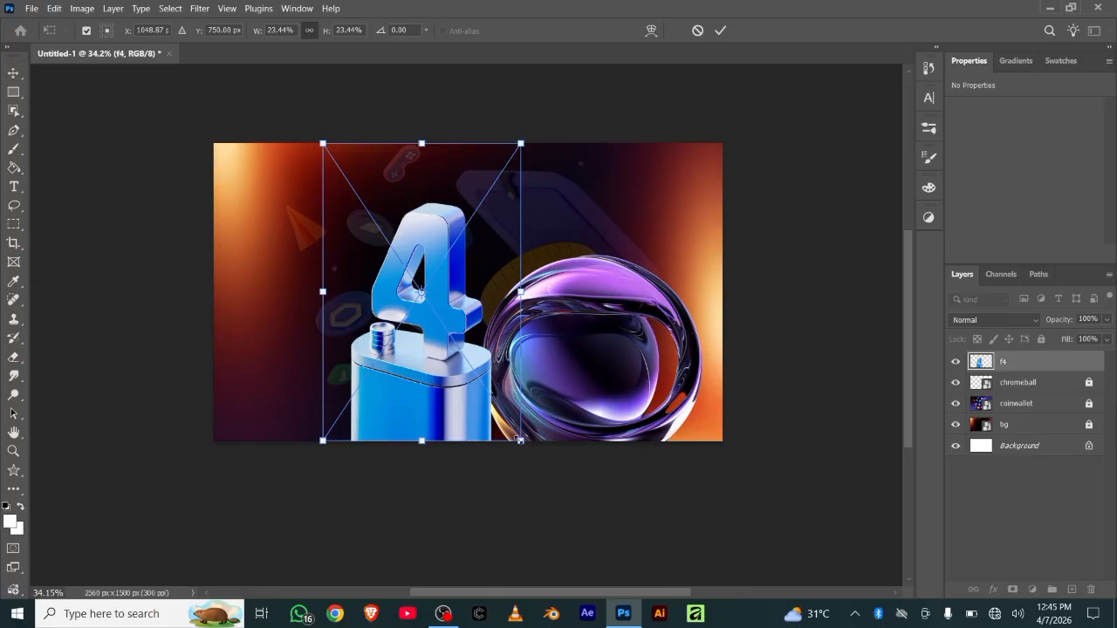
left_click_drag(425, 393, 430, 401)
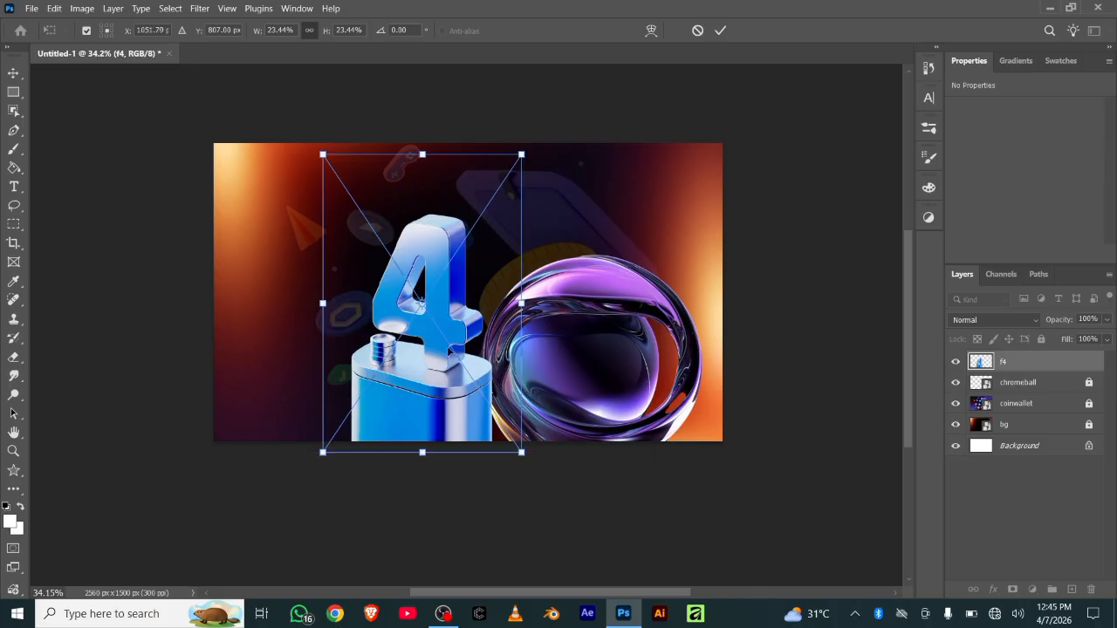
key("Return")
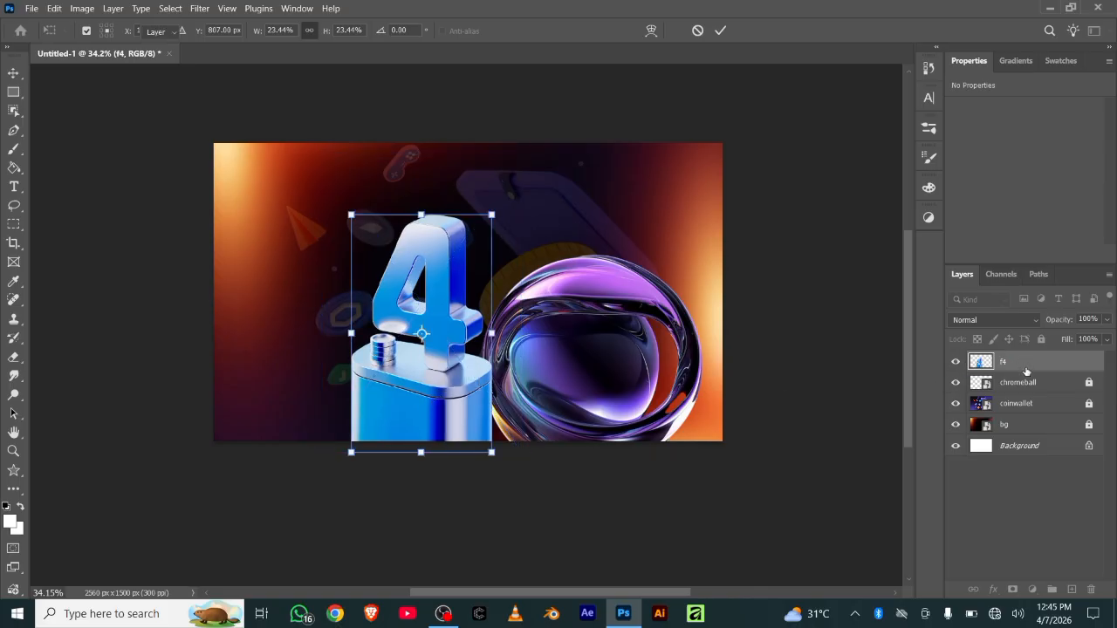
Step: Stack the f4 layer beneath chromeball and lock it with the figure lowered to about X 691 px, Y 399 px
left_click_drag(1024, 362, 1027, 384)
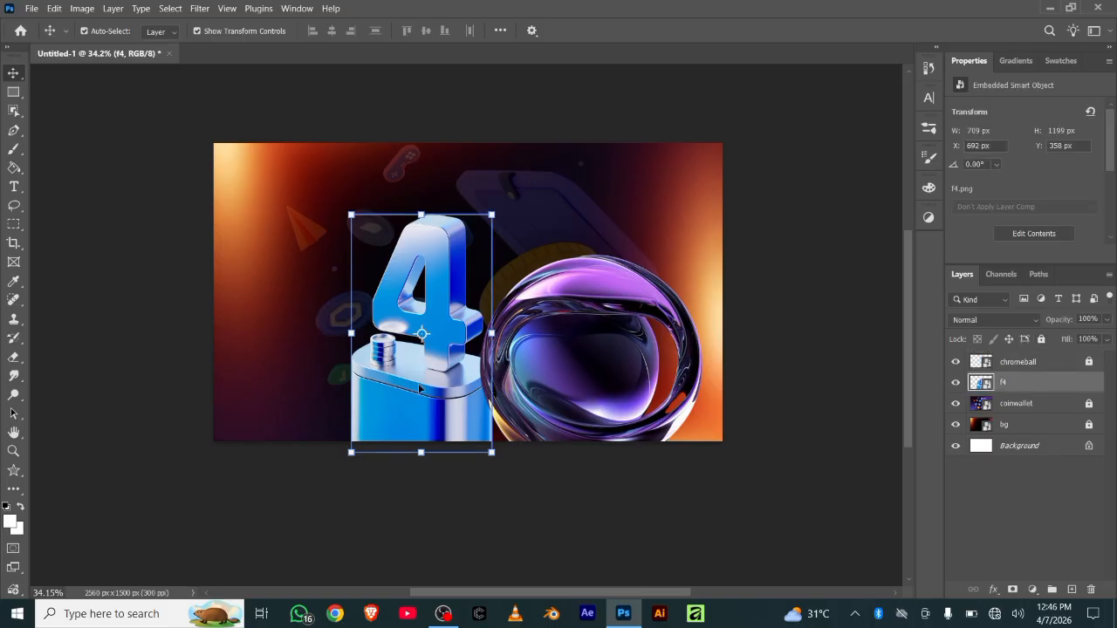
left_click_drag(421, 392, 441, 366)
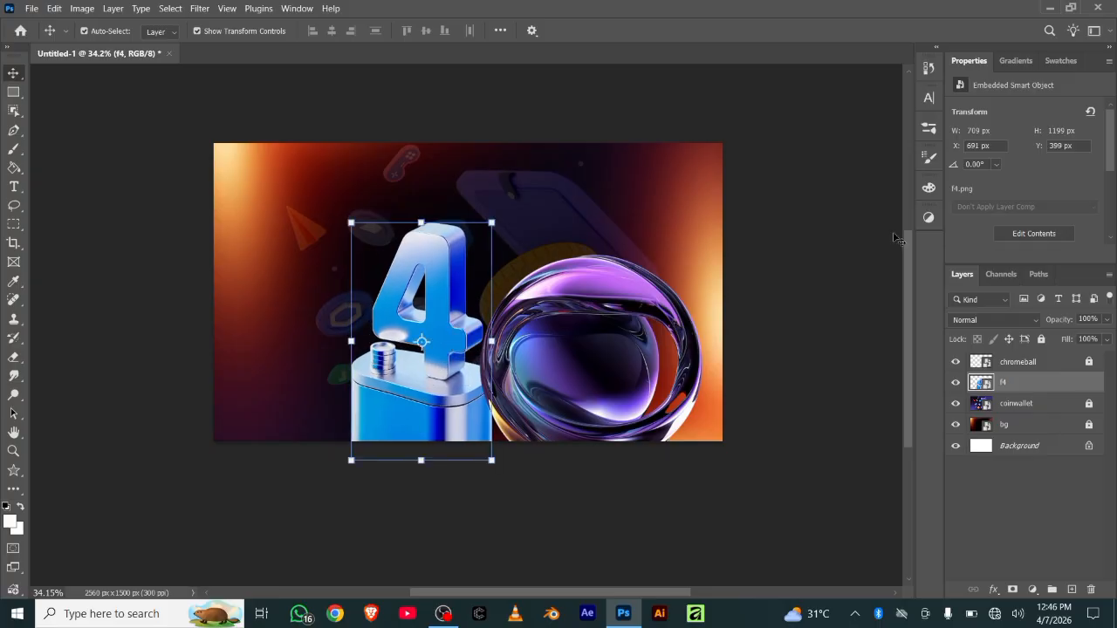
left_click(1041, 339)
Step: Unlock the chromeball layer and enlarge the ball proportionally to about 50.35%
left_click(1084, 365)
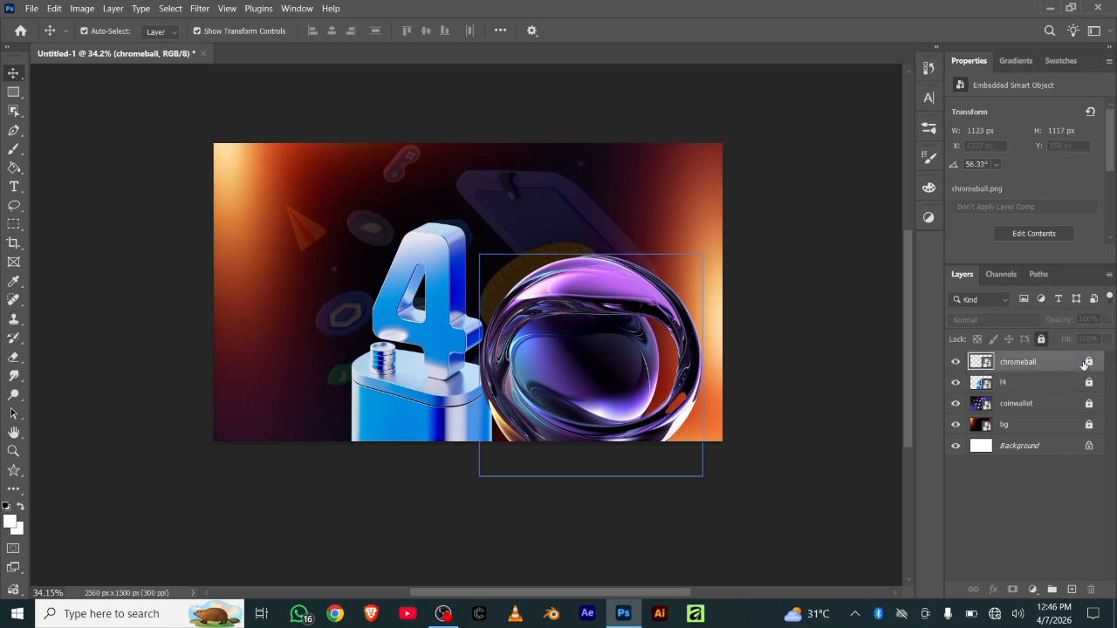
left_click(623, 343)
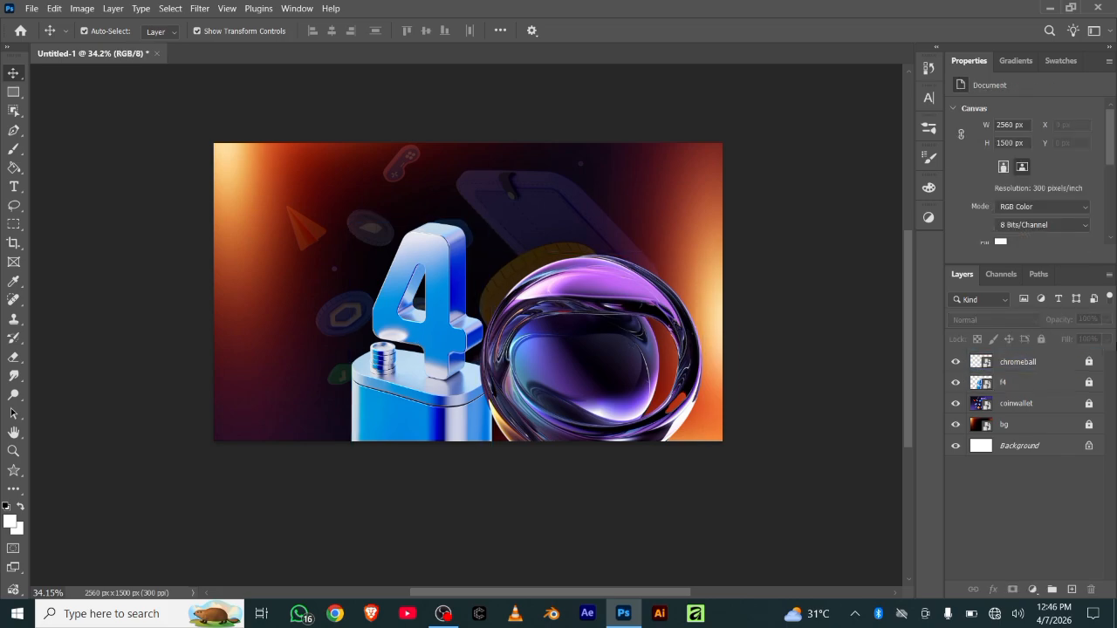
left_click(1088, 363)
left_click(624, 339)
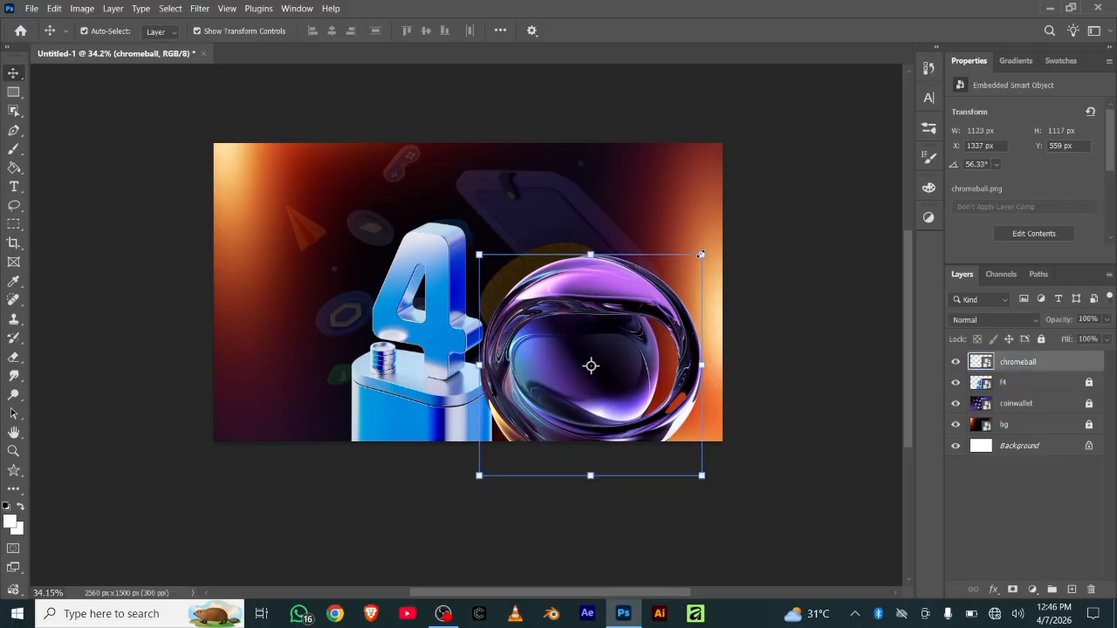
left_click_drag(701, 254, 638, 130)
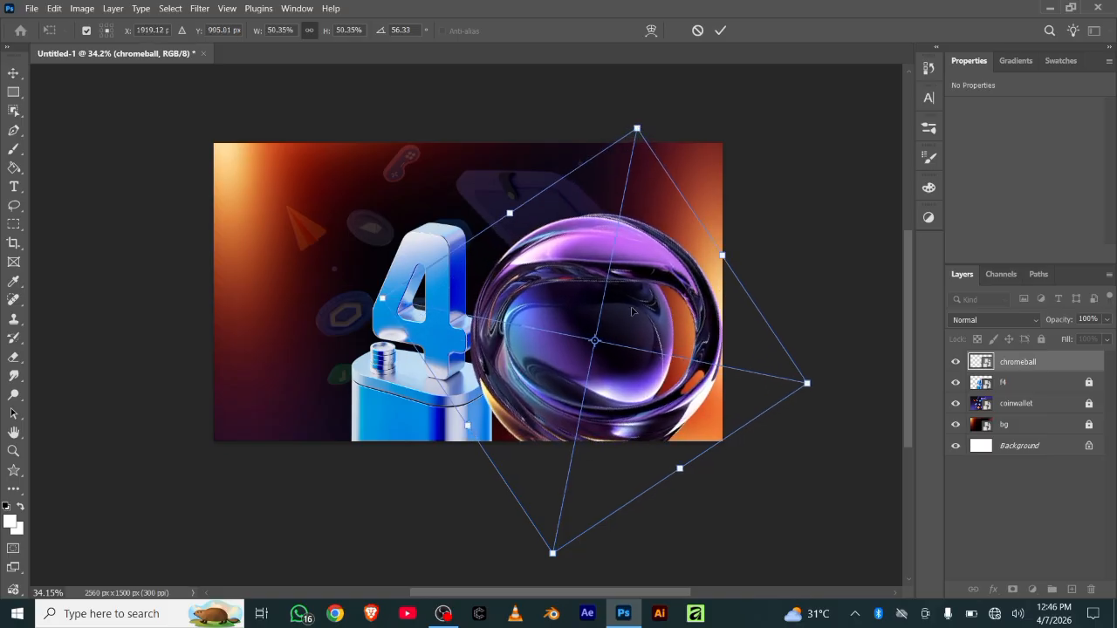
Step: Move the chromeball left and down to overlap the f4 figure, at about X 1046 px, Y 621 px, and lock its layer
left_click_drag(635, 313, 592, 355)
left_click(720, 29)
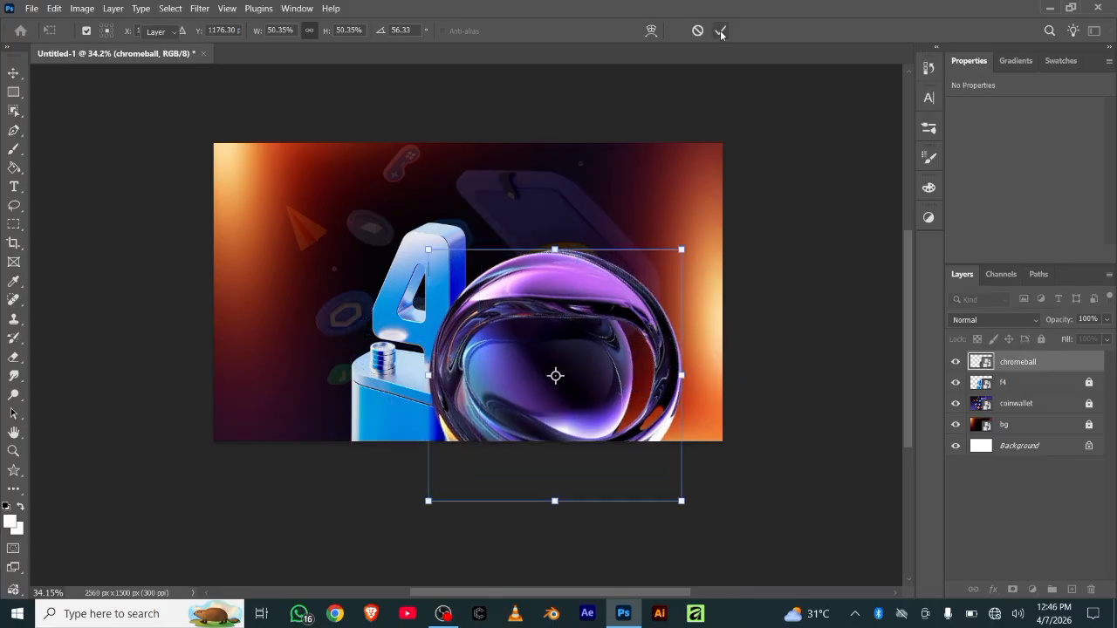
mouse_move(576, 328)
left_mouse_down()
mouse_move(569, 322)
mouse_move(567, 336)
left_mouse_up()
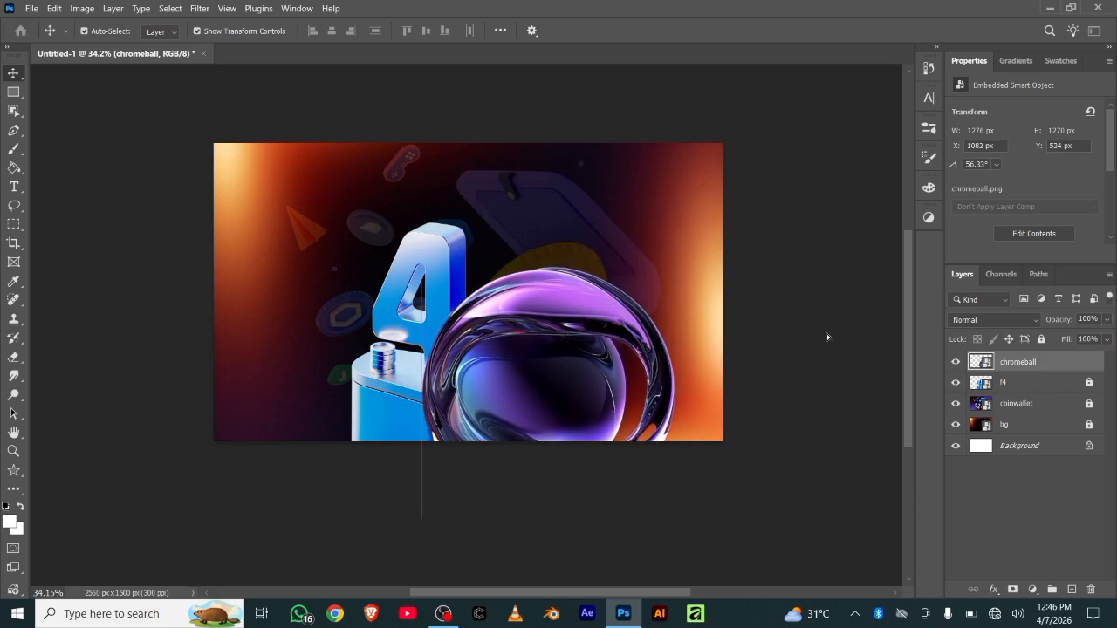
left_click(1041, 340)
Step: Unlock the f4 layer, move the figure left to about X 571 px, Y 402 px, and lock the layer again
left_click(1091, 389)
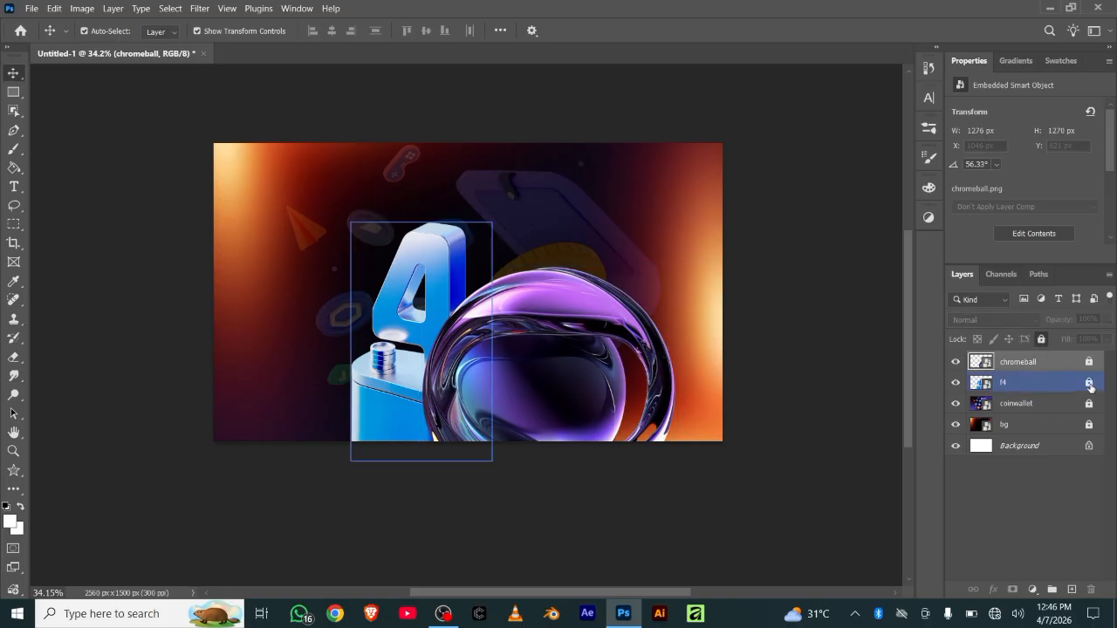
left_click(1090, 384)
left_click_drag(397, 292, 398, 293)
left_click_drag(394, 287, 388, 293)
left_click(1040, 340)
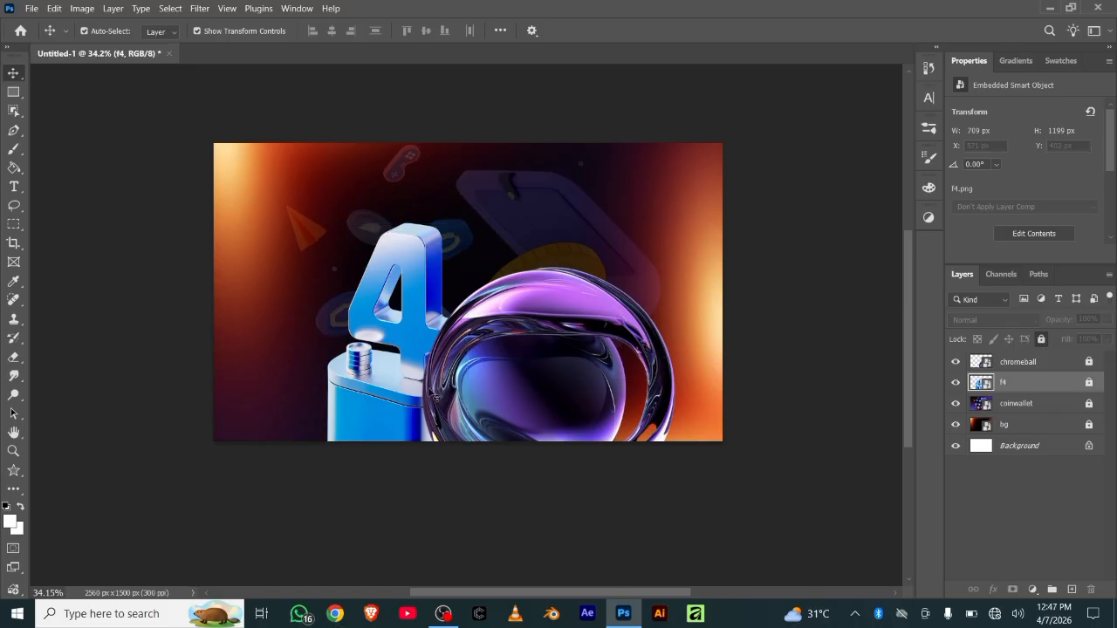
Step: Place the flare image from the Pictures folder as an embedded layer above the f4 layer
left_click(31, 7)
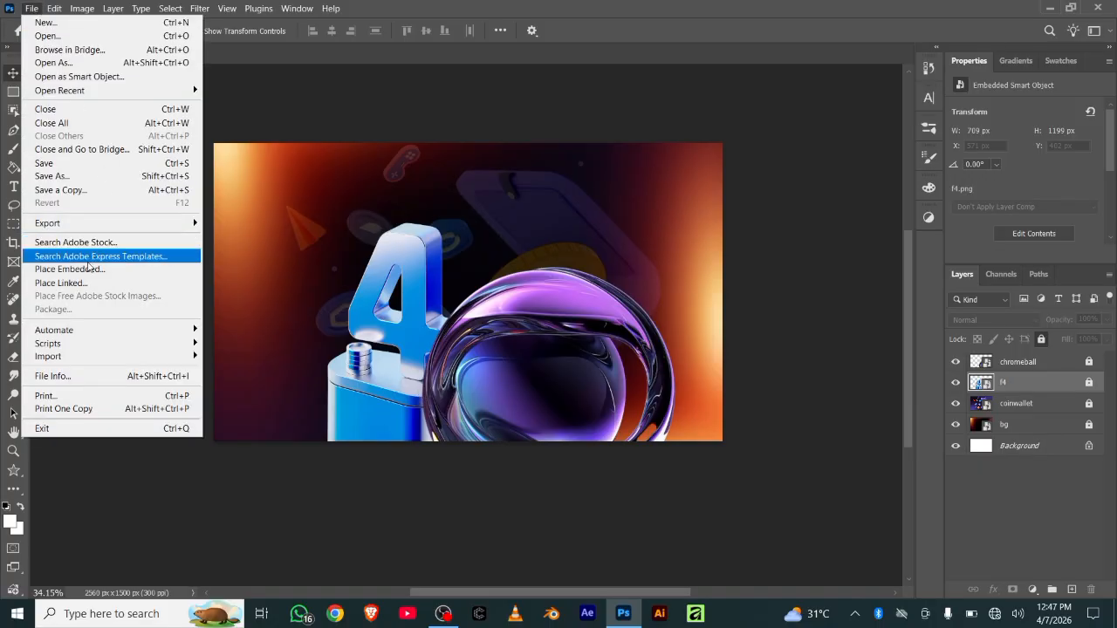
left_click(99, 270)
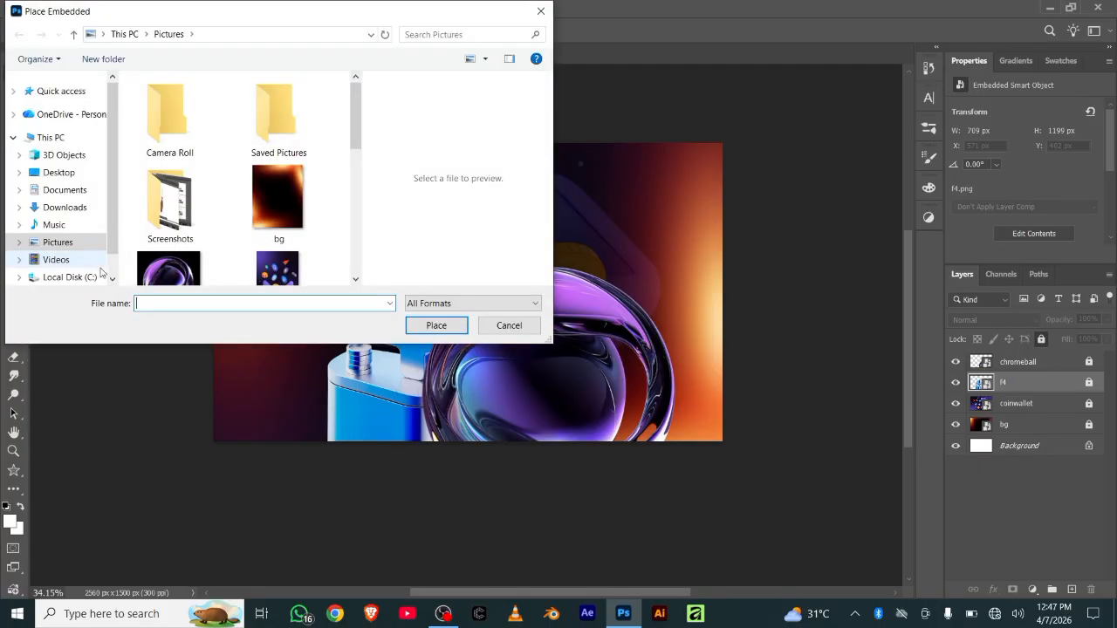
left_click_drag(356, 114, 356, 173)
left_click(271, 204)
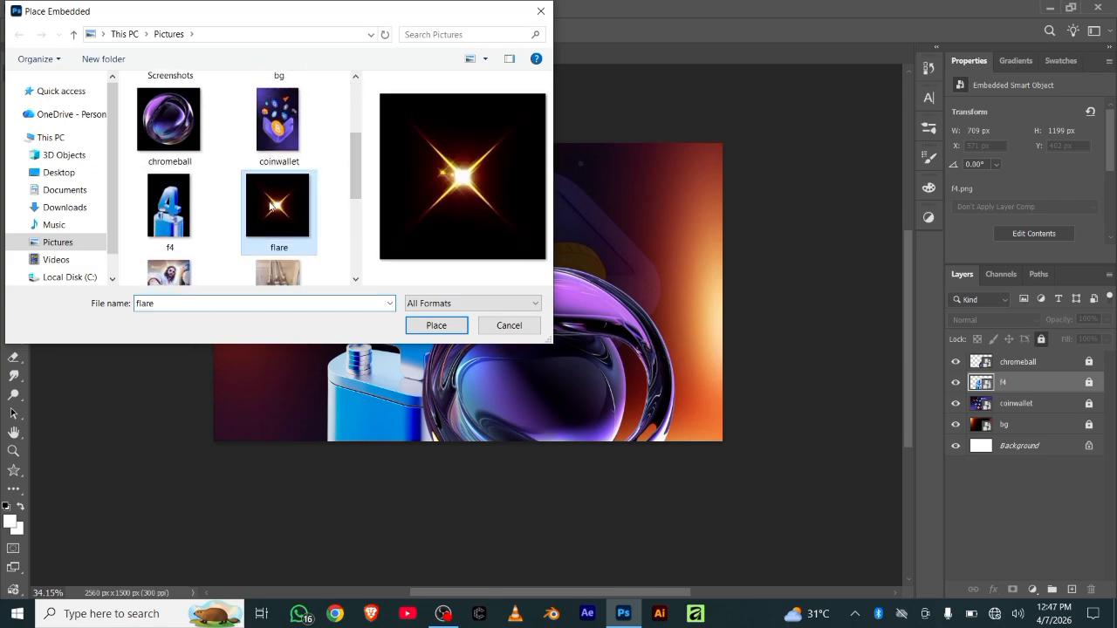
left_click(436, 325)
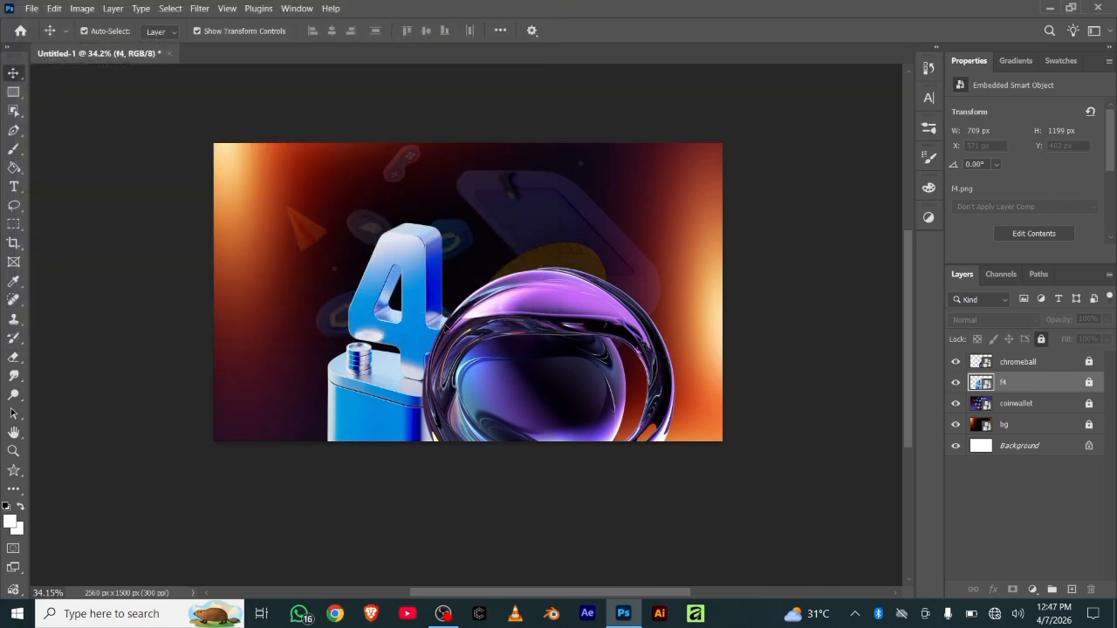
Step: Move the flare over the number 4, to about X 176 px, Y -57 px, and bring its layer to the top of the stack
left_click_drag(536, 322, 463, 336)
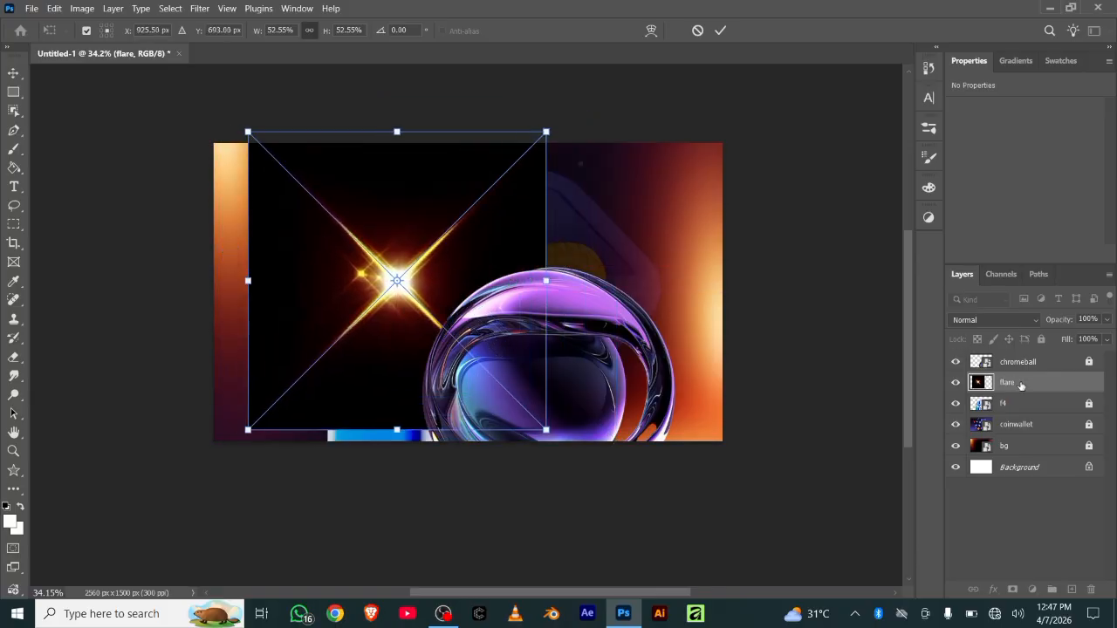
left_click_drag(1023, 382, 1014, 356)
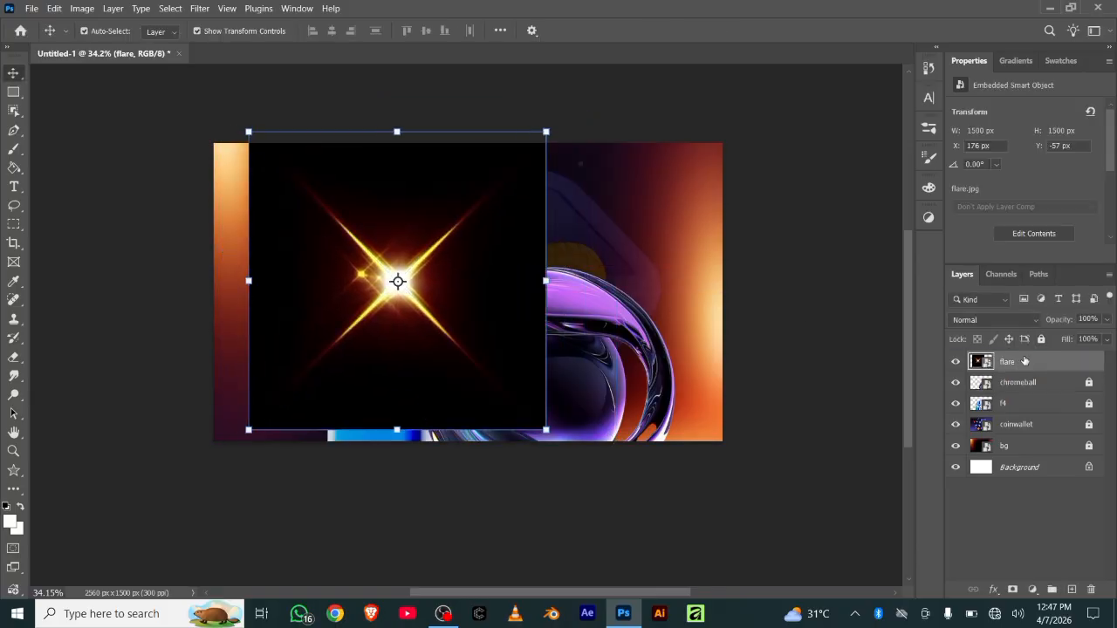
Step: Move the flare to about X 217 px, Y 0 px, and set its layer's blend mode to Screen
left_click_drag(397, 282, 405, 340)
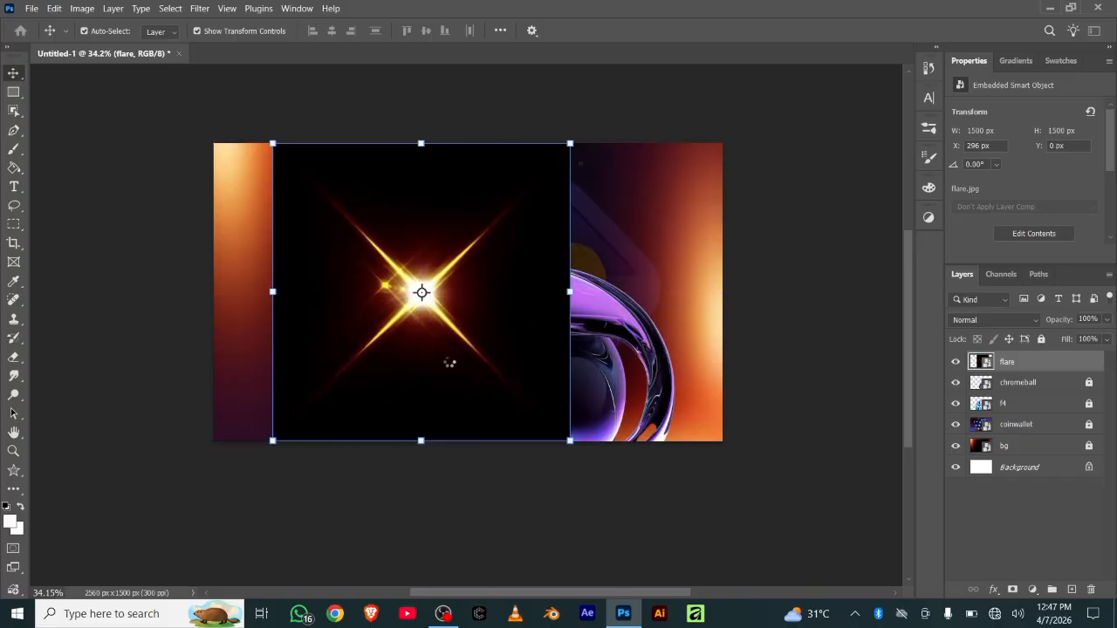
left_click_drag(467, 372, 436, 366)
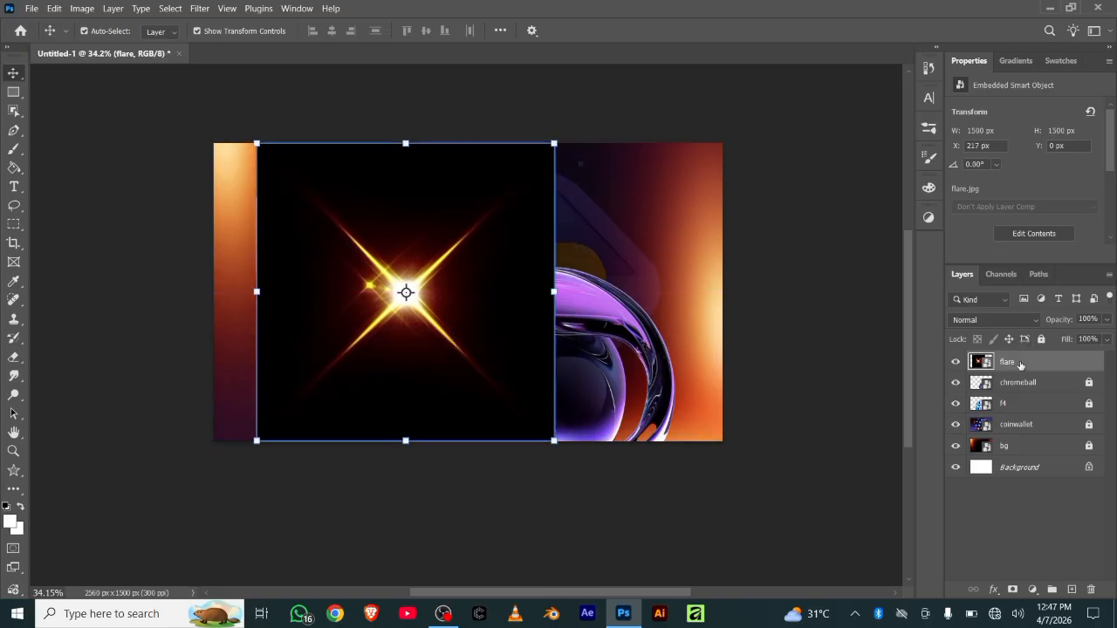
left_click(987, 321)
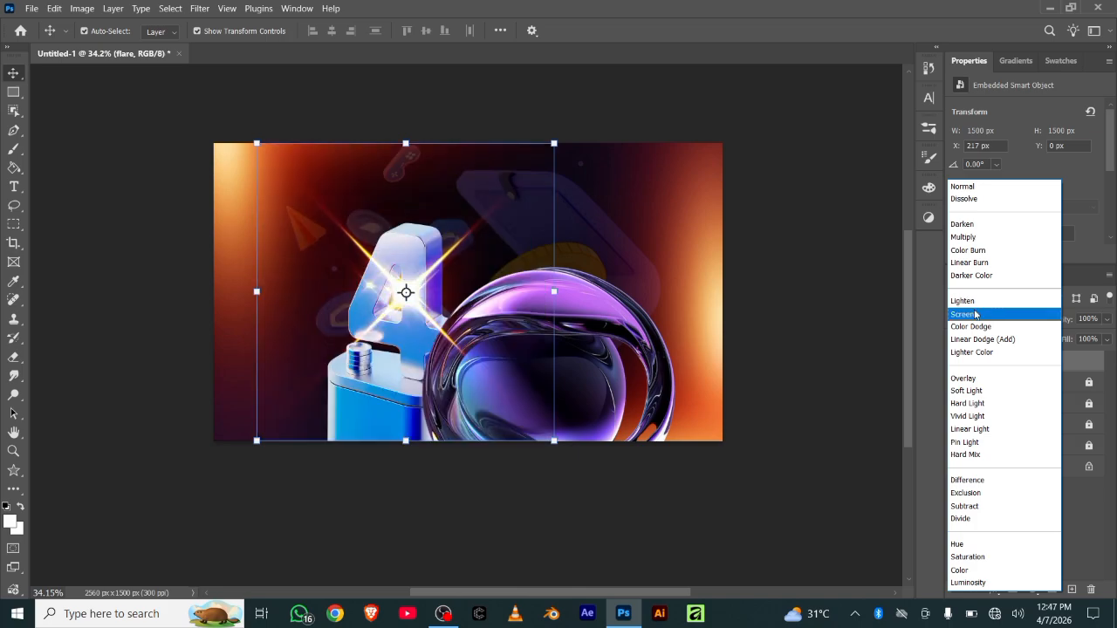
left_click(976, 314)
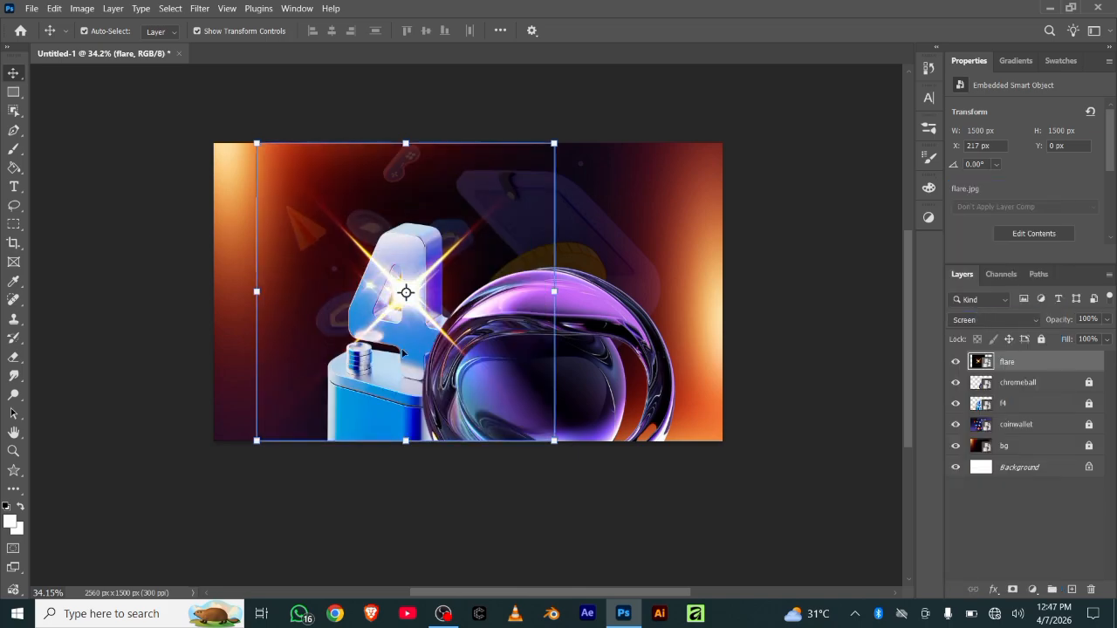
Step: Scale the flare to about 795 px wide and position it over the lighter's spark wheel, at about X 349 px, Y 604 px
left_click_drag(403, 353, 347, 322)
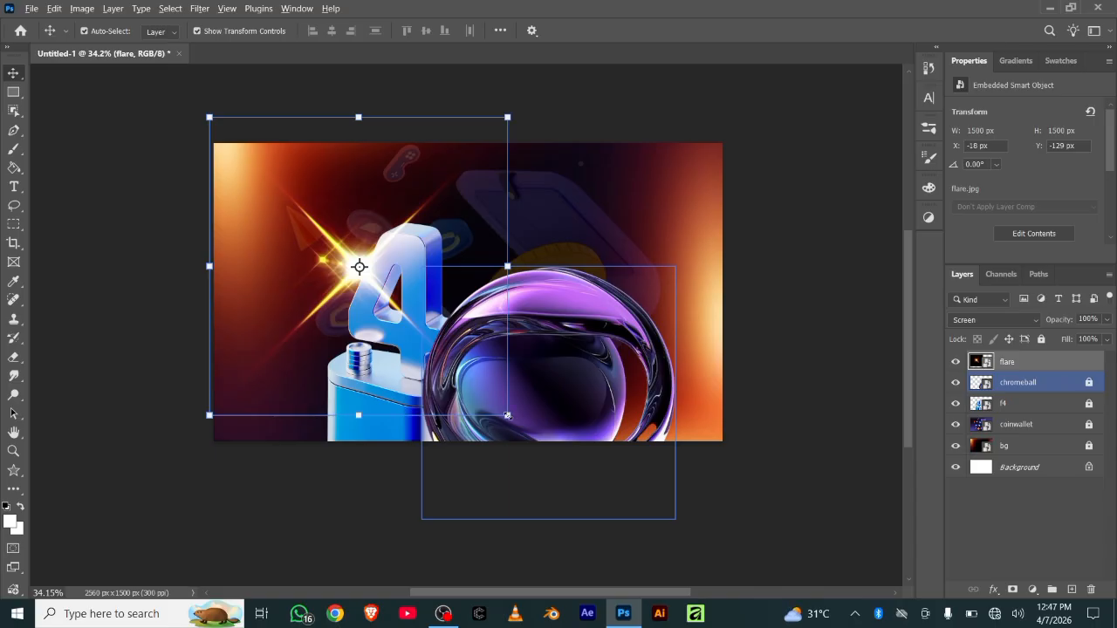
left_click_drag(507, 416, 437, 346)
left_click_drag(341, 290, 341, 362)
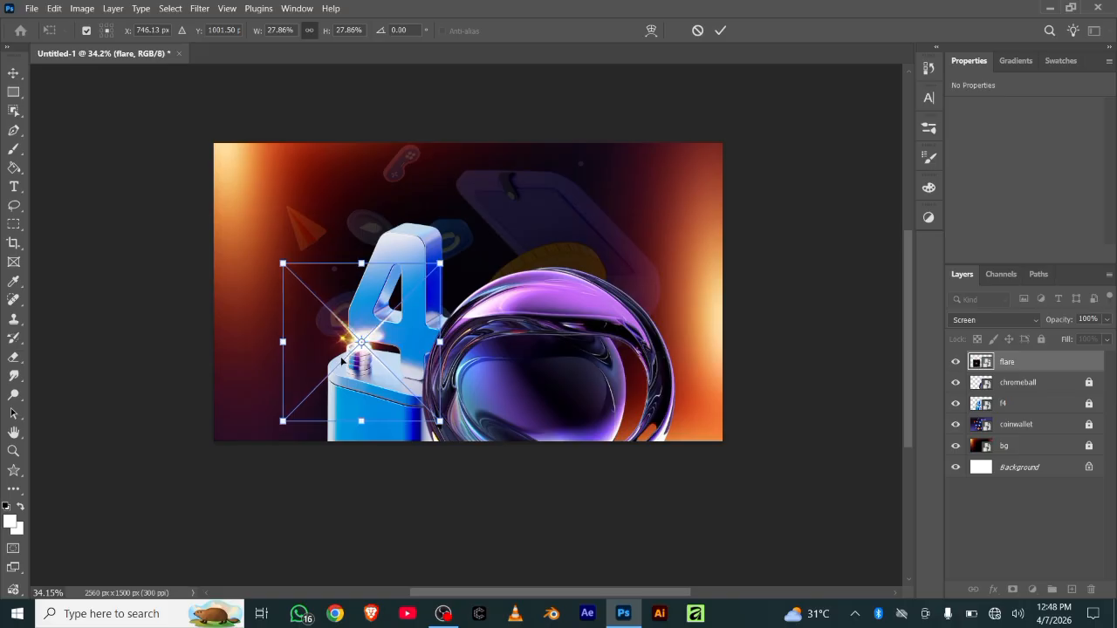
left_click(720, 31)
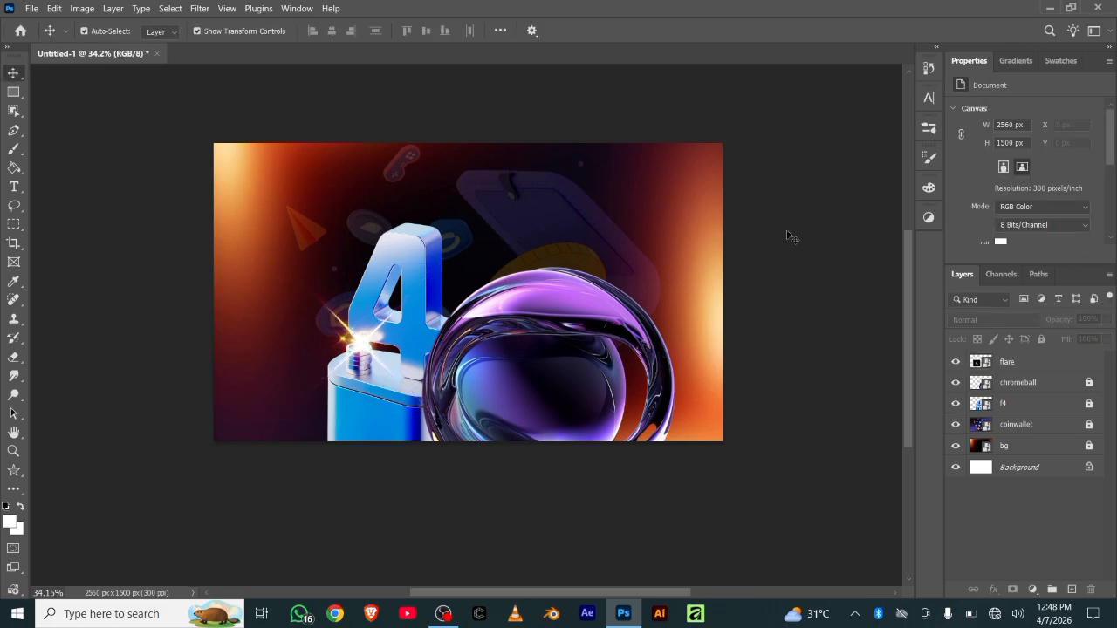
Step: Duplicate the flare into the background's upper-right area and scale the copy to about 318 px, at about X 1857 px, Y 84 px
left_click(365, 349)
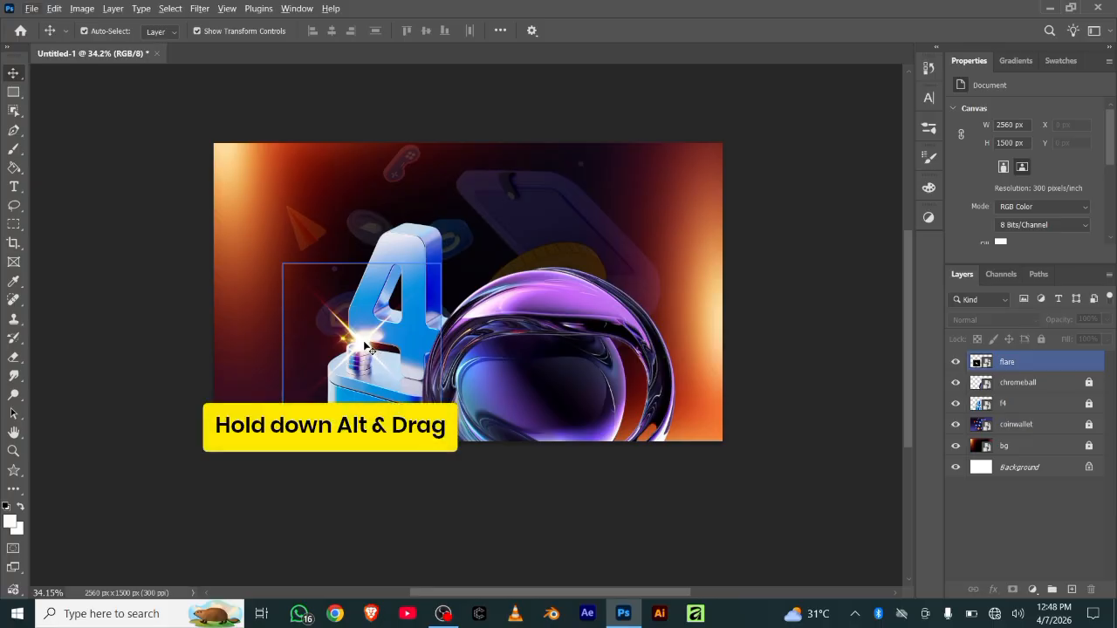
left_click_drag(365, 346, 647, 204)
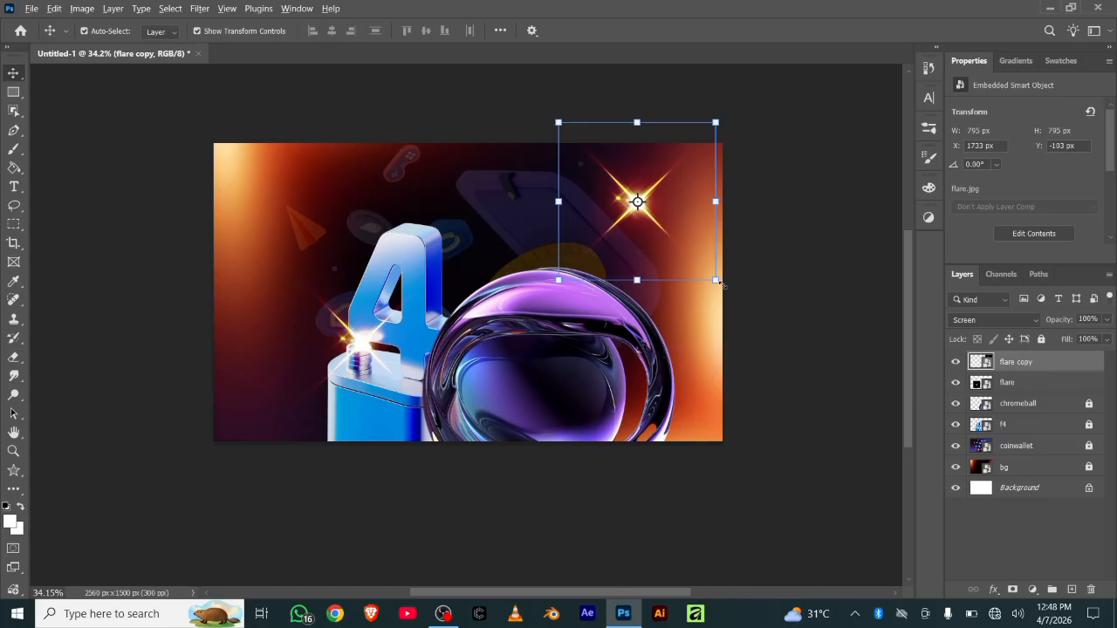
left_click_drag(715, 280, 624, 204)
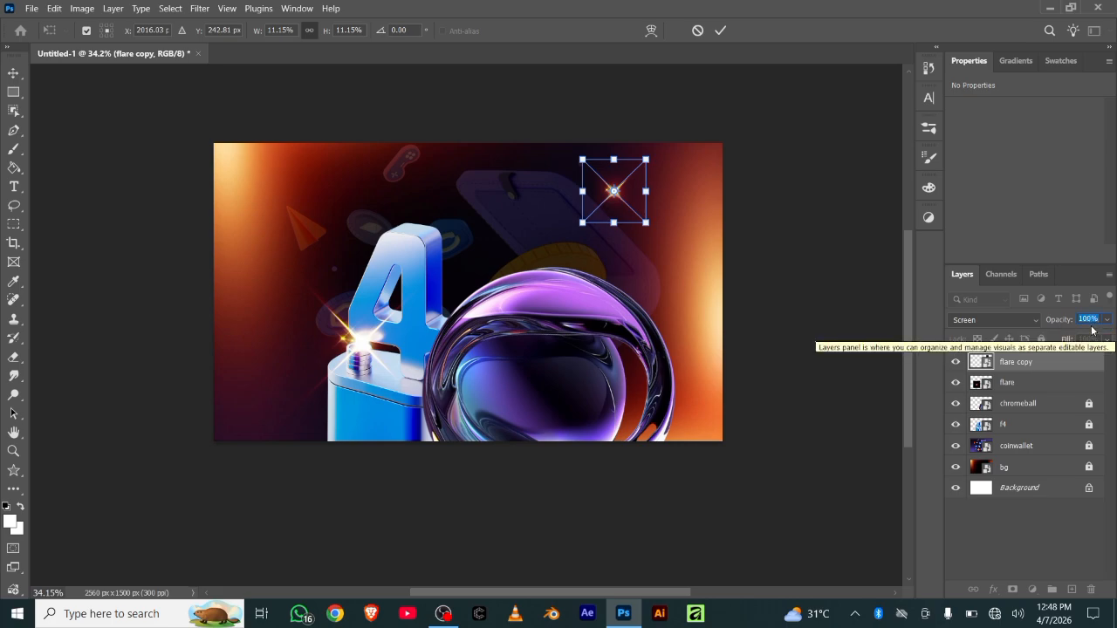
Step: Set the flare copy's opacity to 50%, apply its transform and deselect it
type("50")
key("Return")
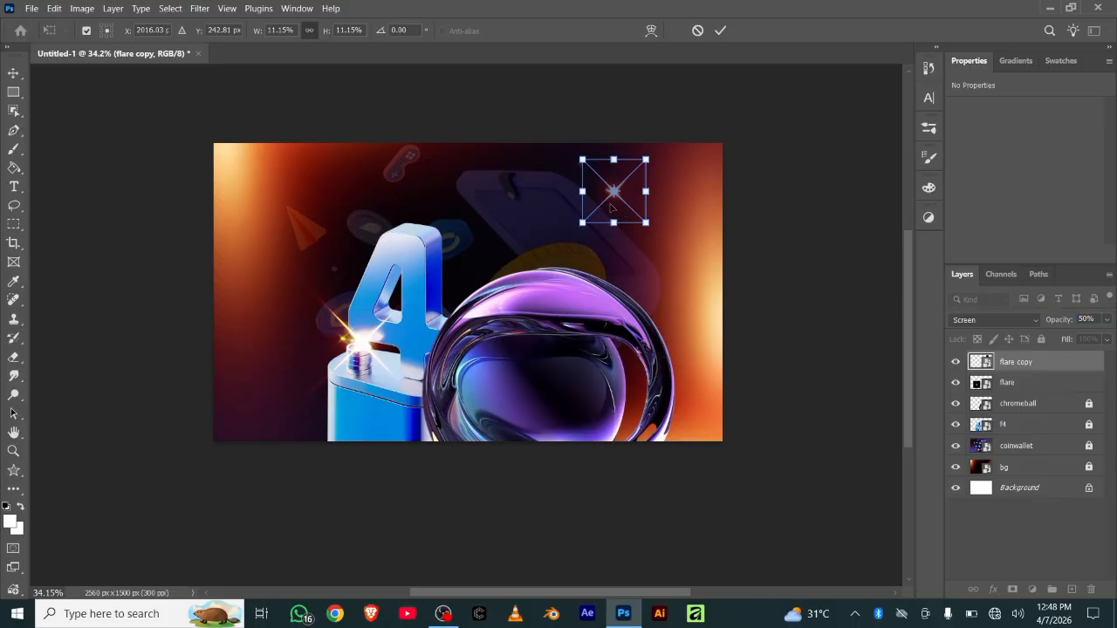
left_click(728, 31)
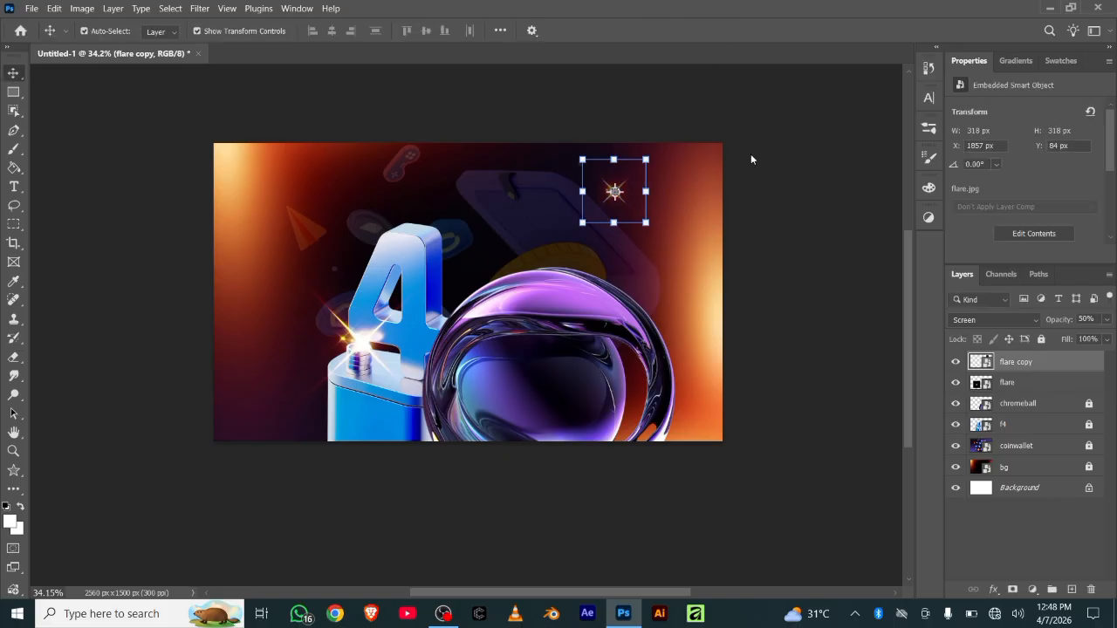
left_click(784, 215)
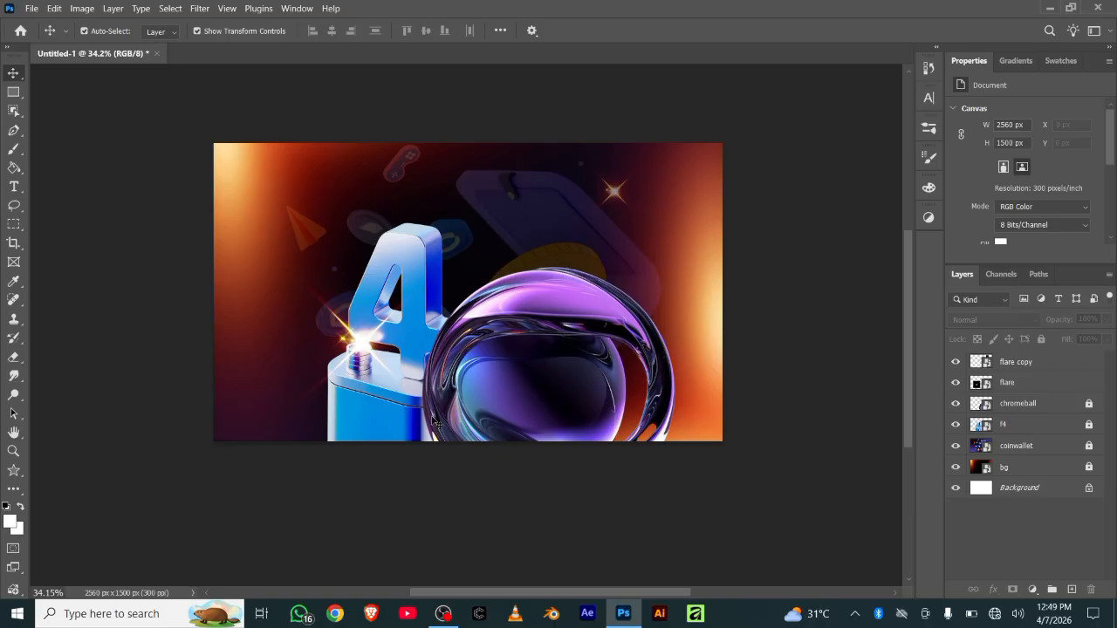
Step: Lock the flare and flare copy layers
left_click(383, 408)
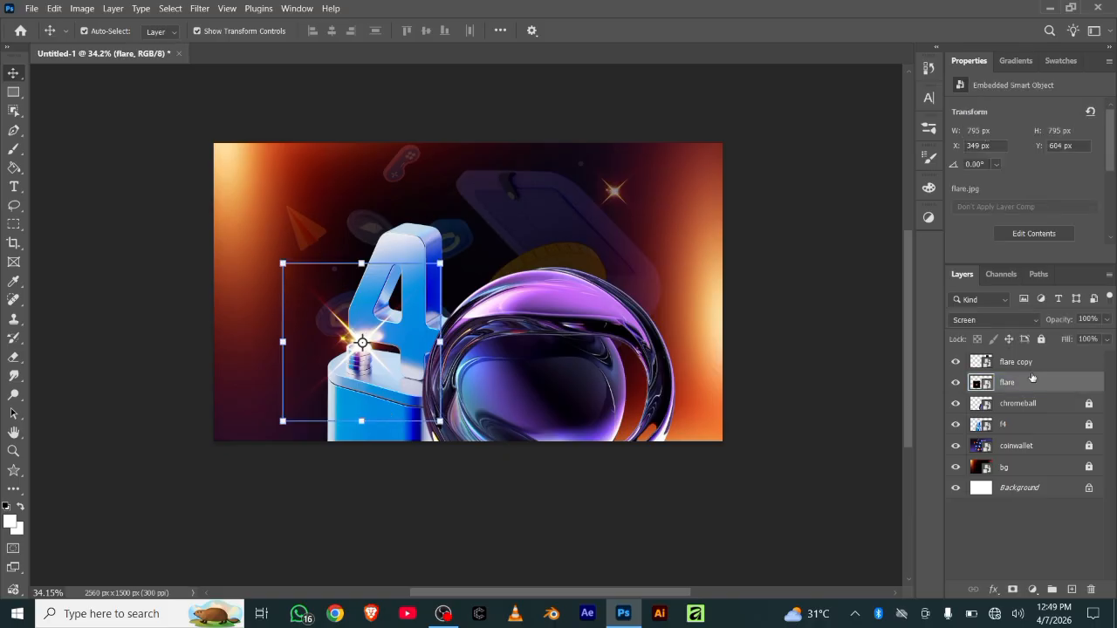
left_click(1040, 340)
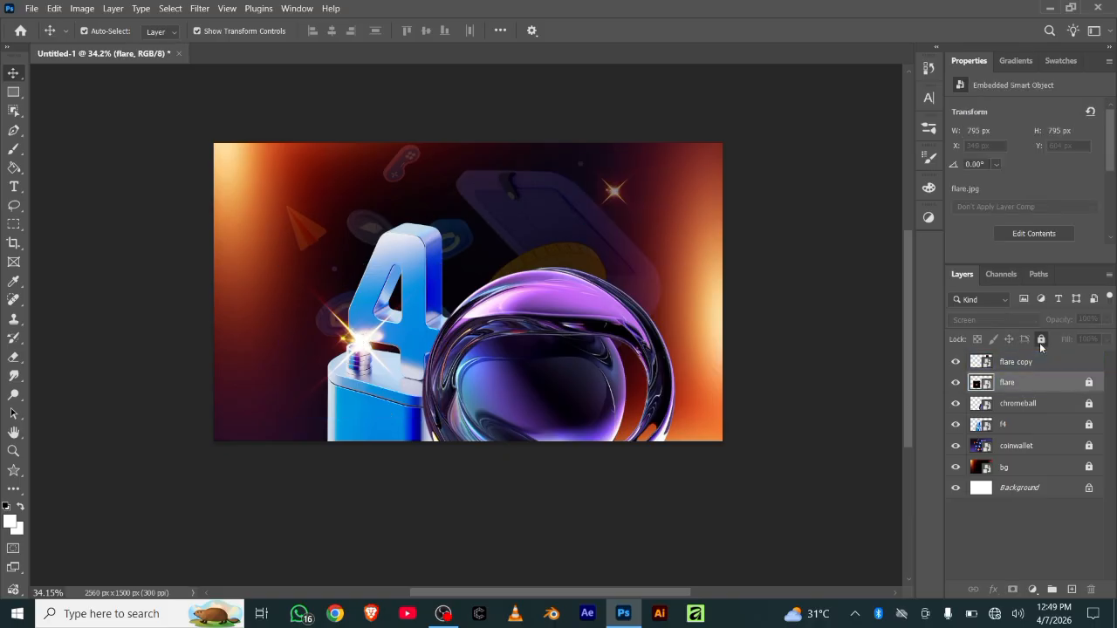
left_click(1047, 361)
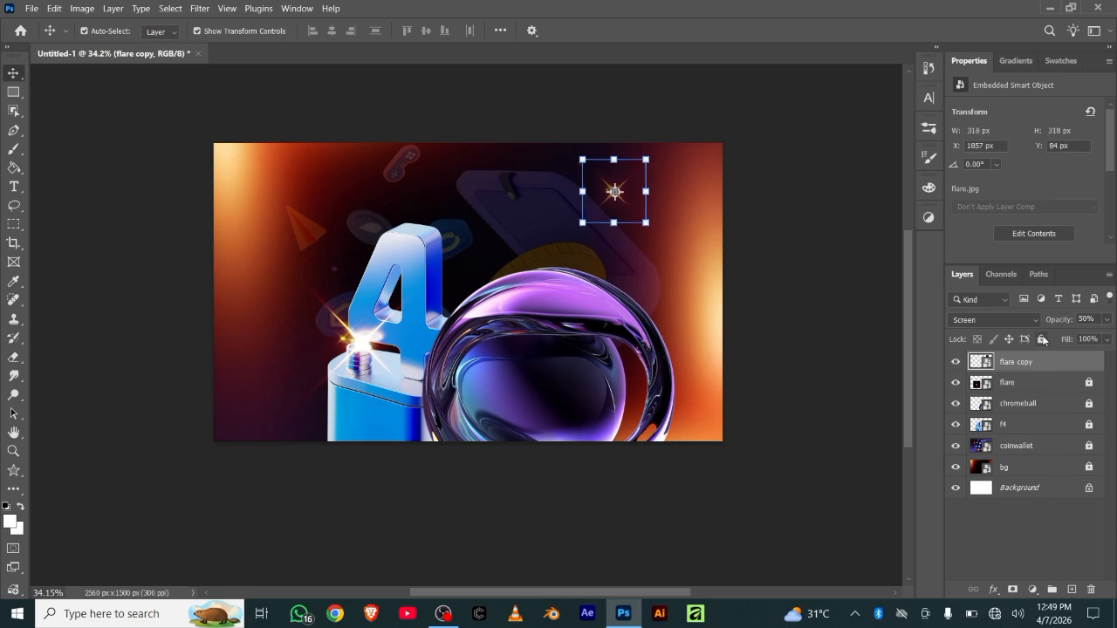
left_click(1042, 339)
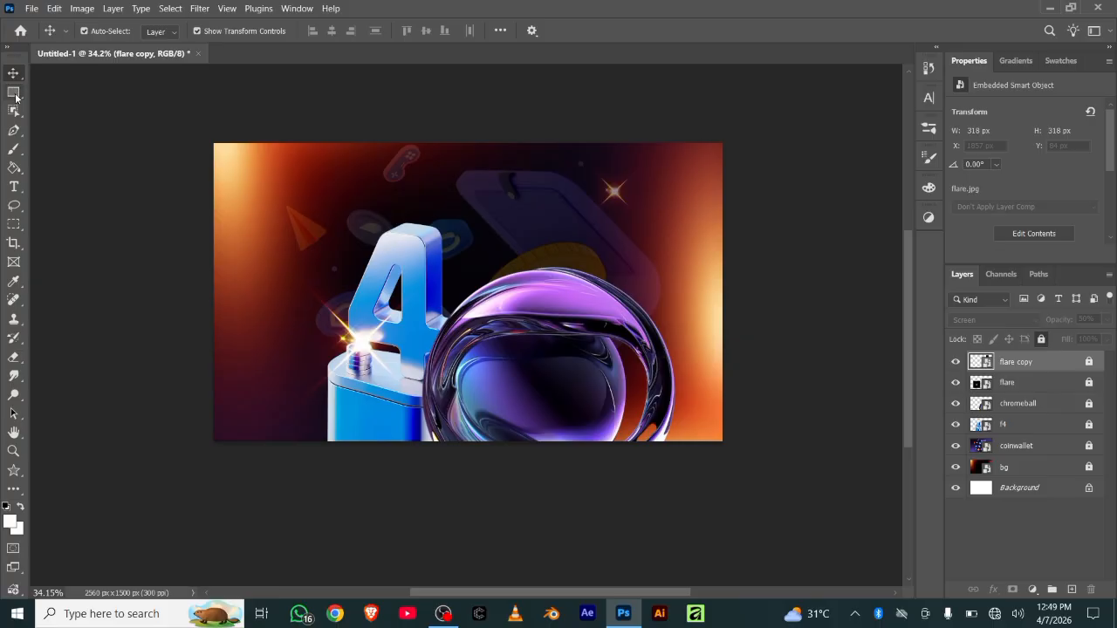
Step: Draw a white rectangle about 724 × 239 px and move it over the lower part of the 4, to about Y 935 px
left_click_drag(15, 98, 87, 98)
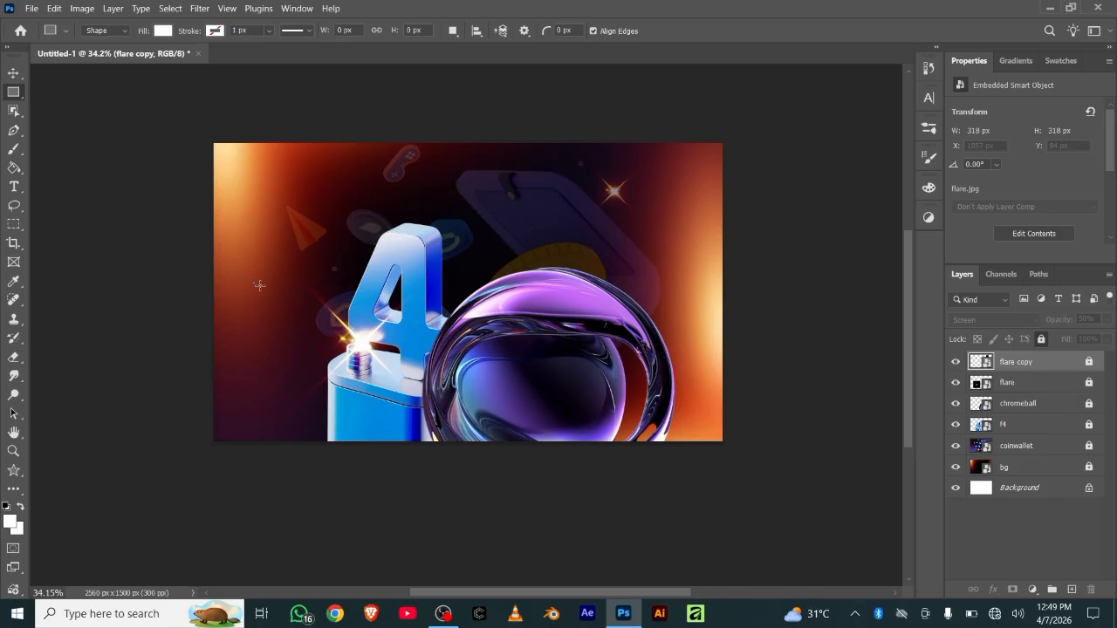
left_click_drag(255, 281, 398, 329)
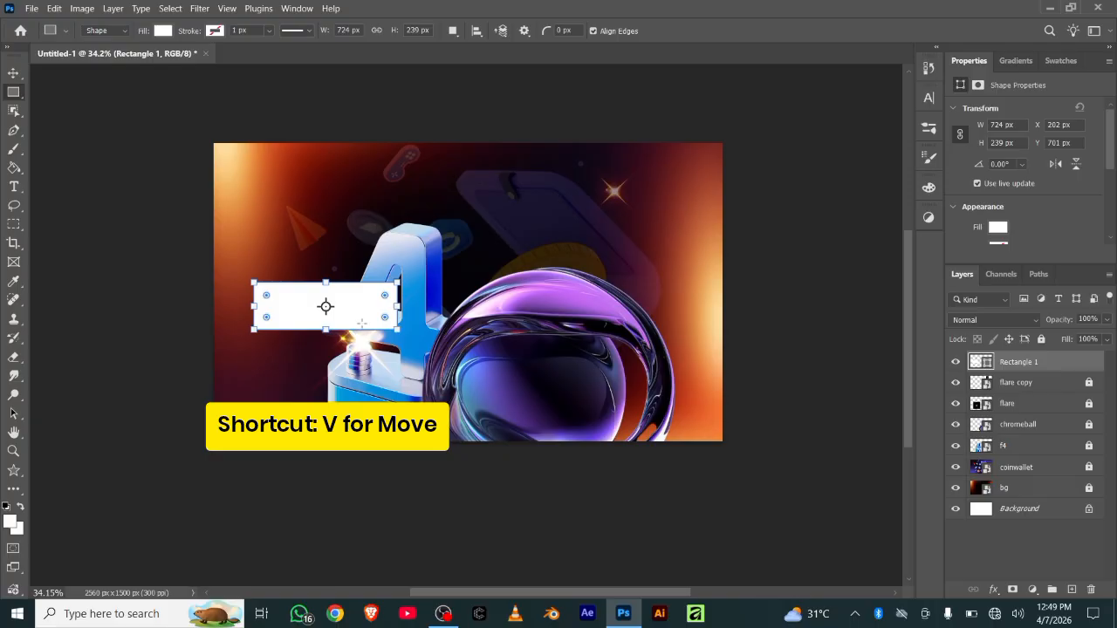
left_click(18, 74)
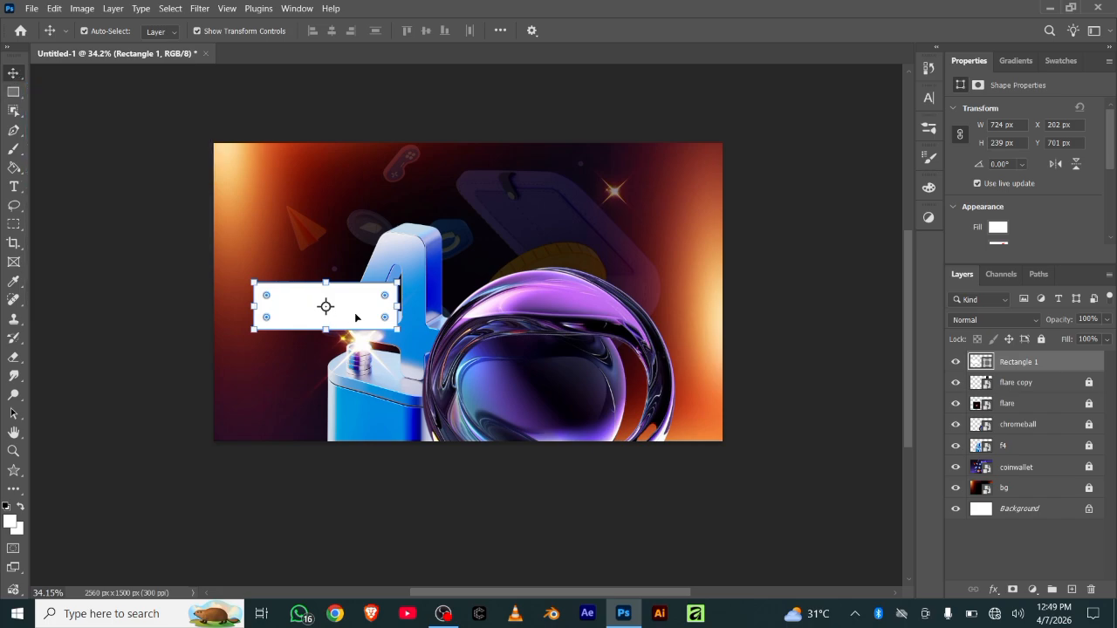
left_click_drag(356, 316, 457, 363)
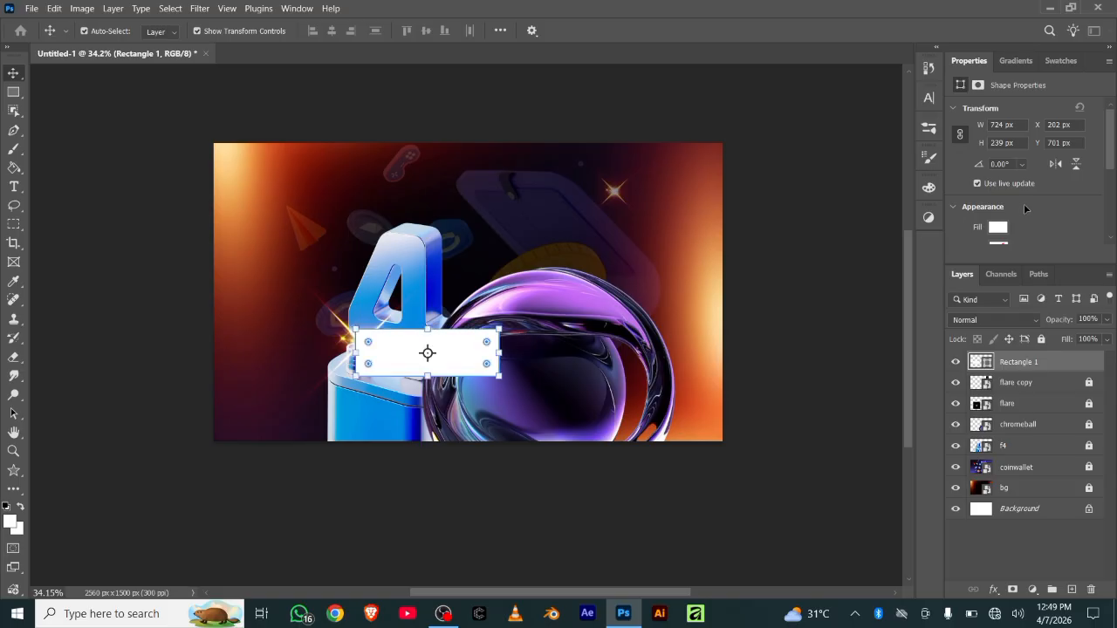
Step: Scale the white rectangle to about 43% and place it across the 4, at about X 681 px, Y 699 px
scroll(1024, 203, "down", 1)
scroll(1025, 206, "down", 1)
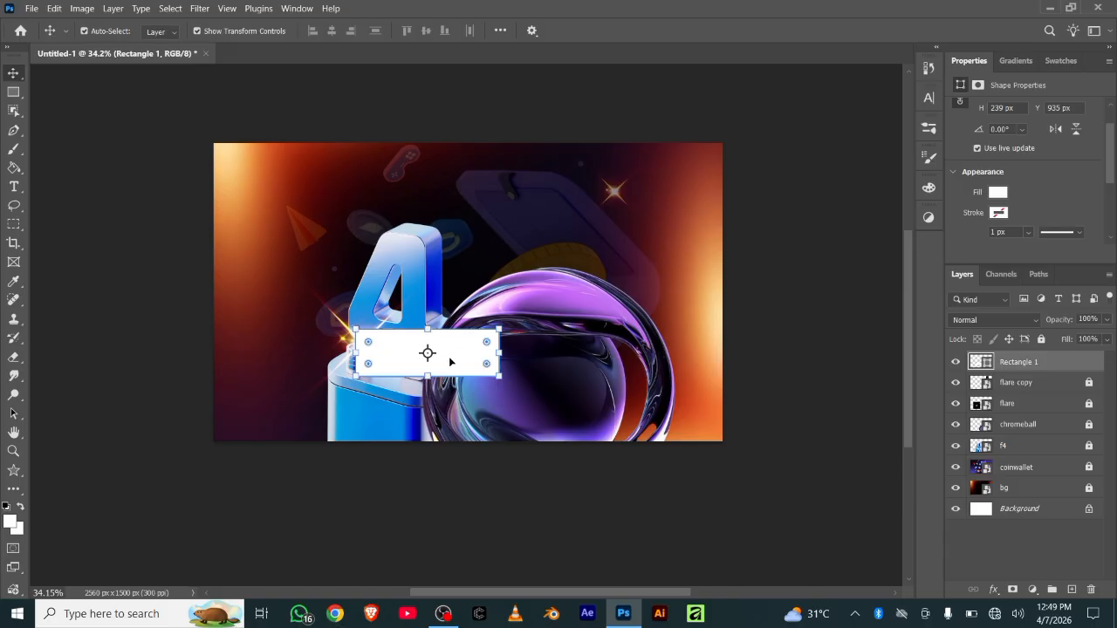
mouse_move(454, 357)
left_mouse_down()
mouse_move(434, 295)
mouse_move(444, 331)
mouse_move(489, 336)
mouse_move(442, 320)
mouse_move(389, 325)
mouse_move(431, 310)
mouse_move(409, 316)
left_mouse_up()
mouse_move(406, 316)
left_mouse_down()
mouse_move(396, 317)
mouse_move(399, 298)
left_mouse_up()
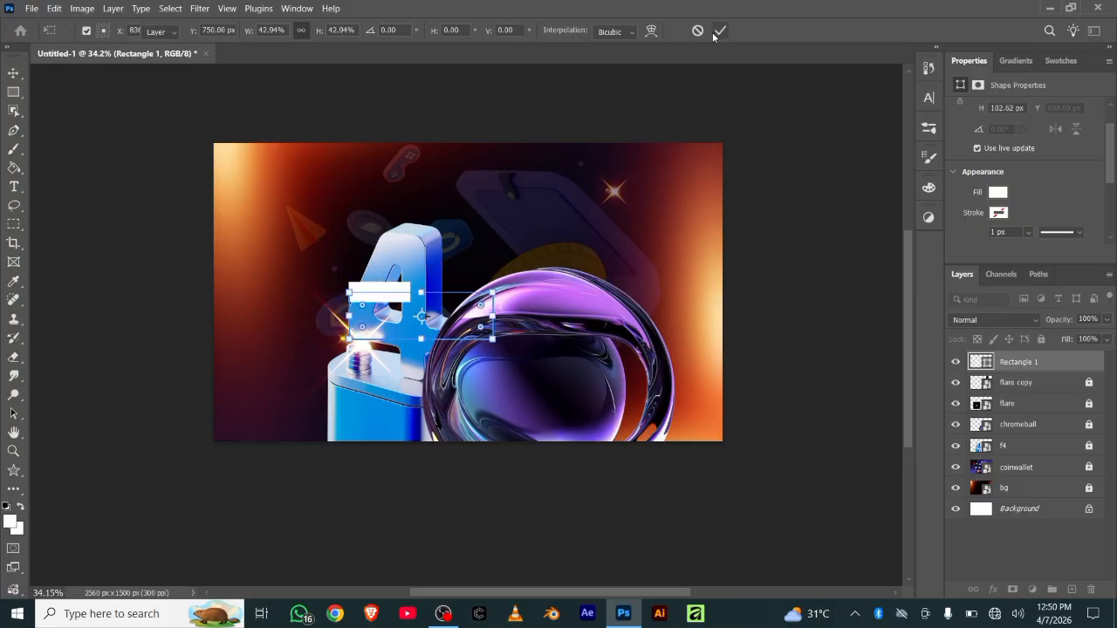
key("Return")
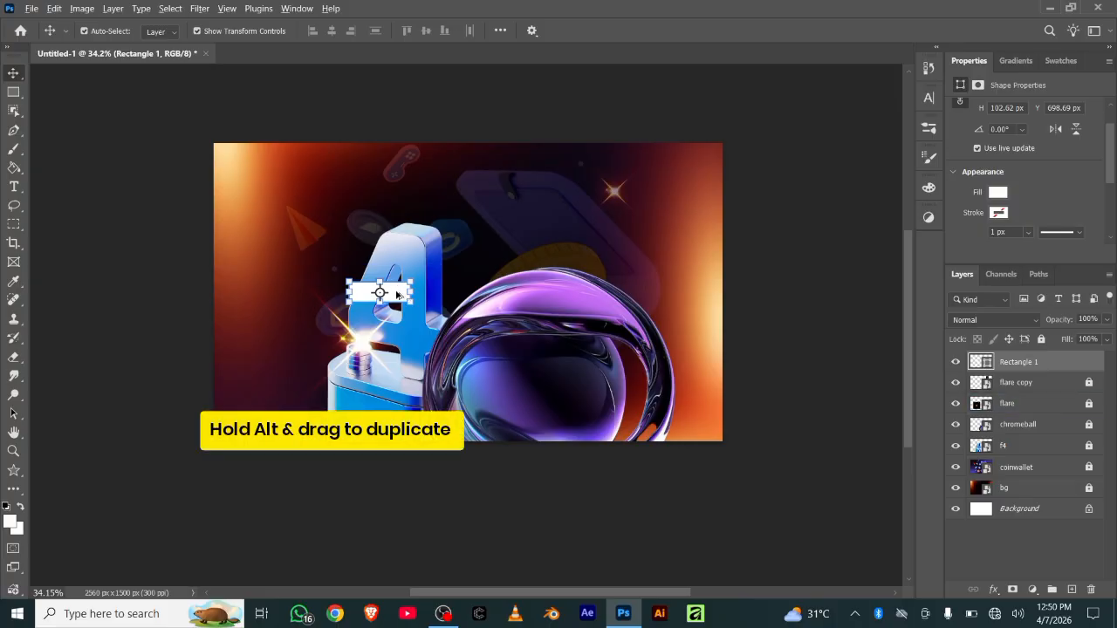
Step: Duplicate the white rectangle twice to form a horizontal row of three, and fill the rightmost copy with mustard yellow
left_click_drag(397, 296, 521, 298)
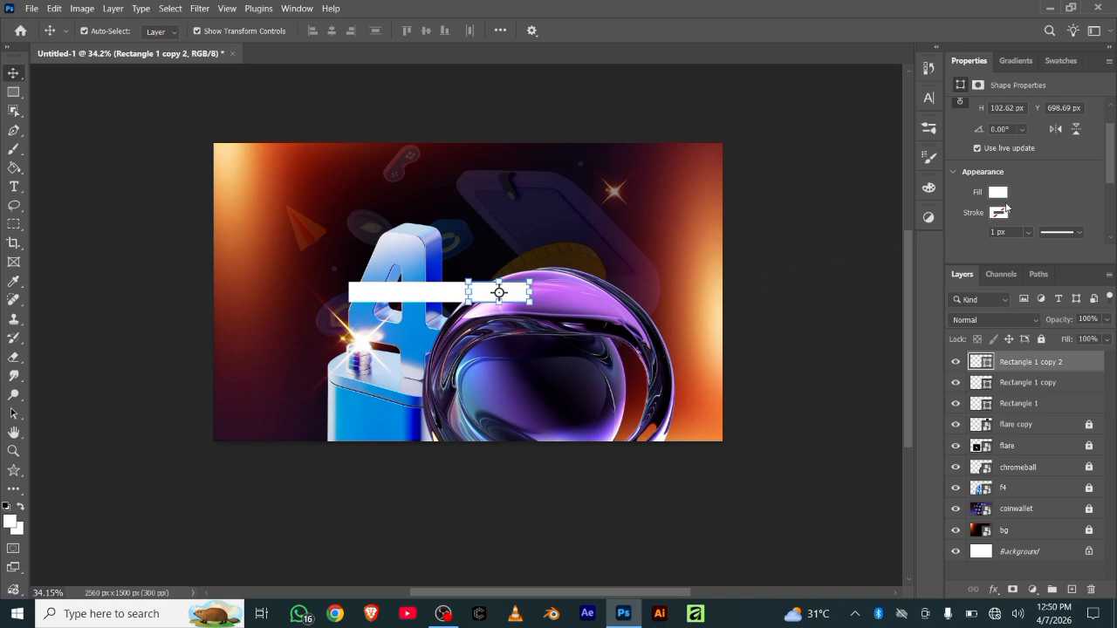
left_click(999, 193)
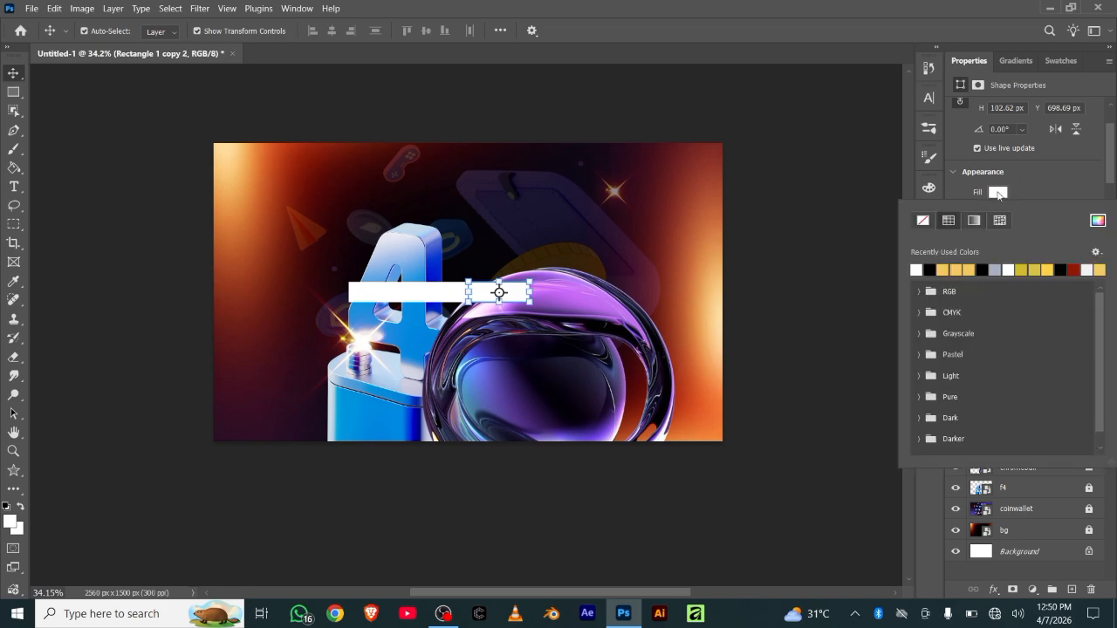
left_click(1030, 268)
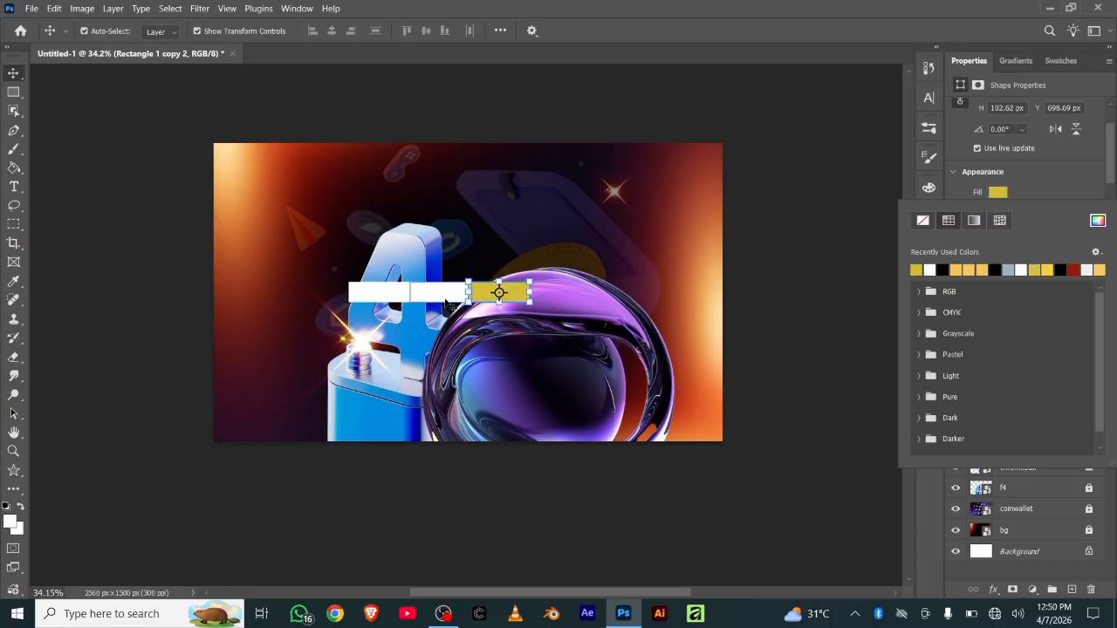
Step: Fill the middle rectangle of the row with dark red and clear the selection
left_click(454, 298)
left_click(452, 297)
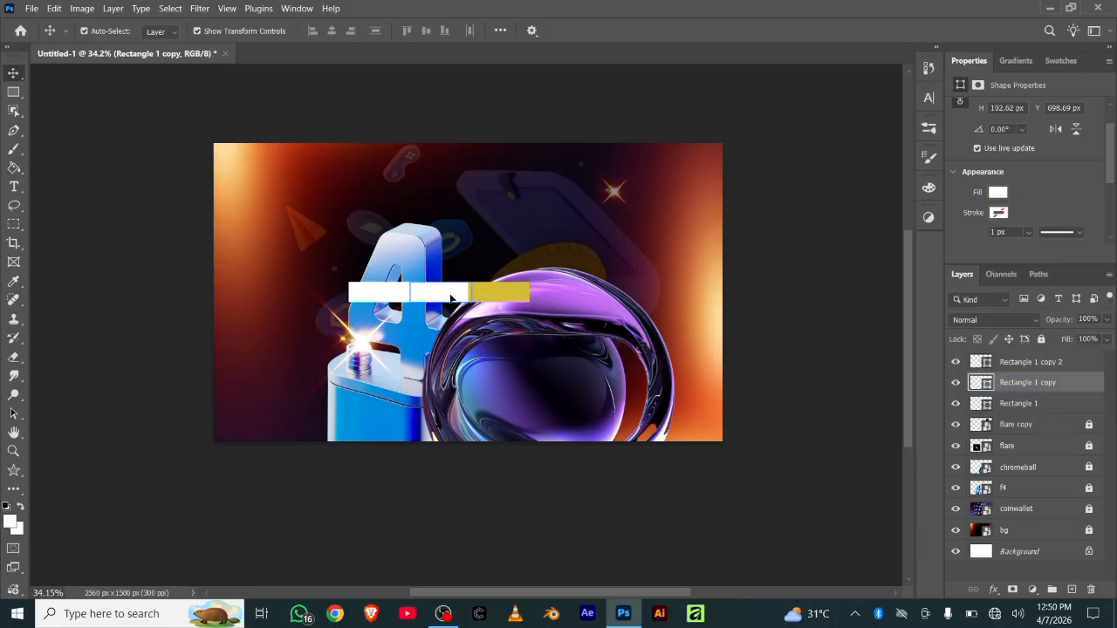
left_click(1004, 194)
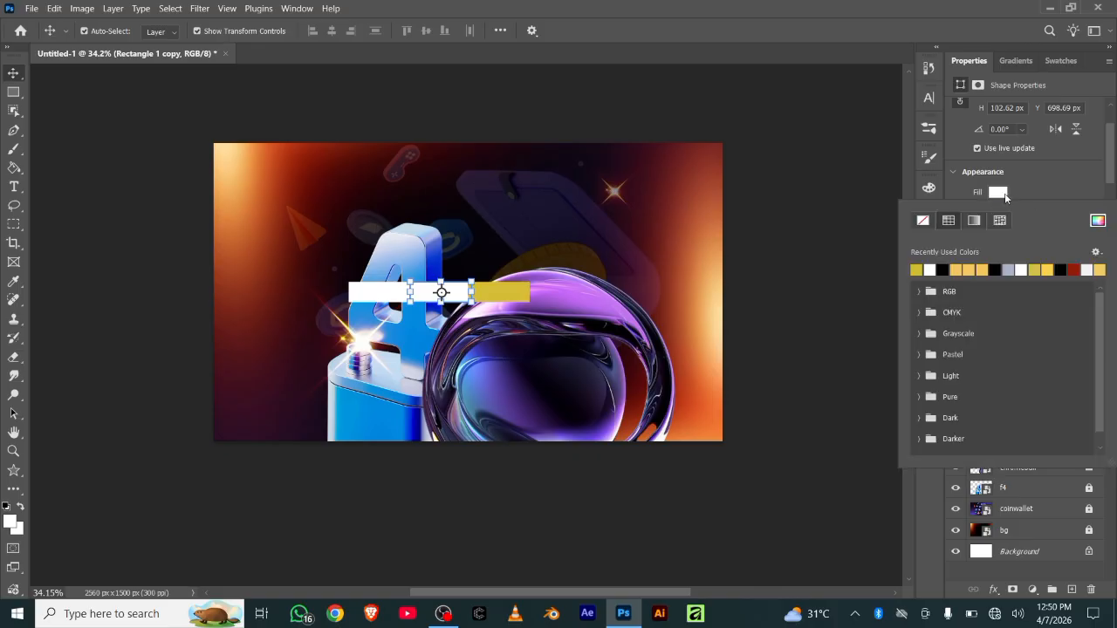
left_click(1073, 270)
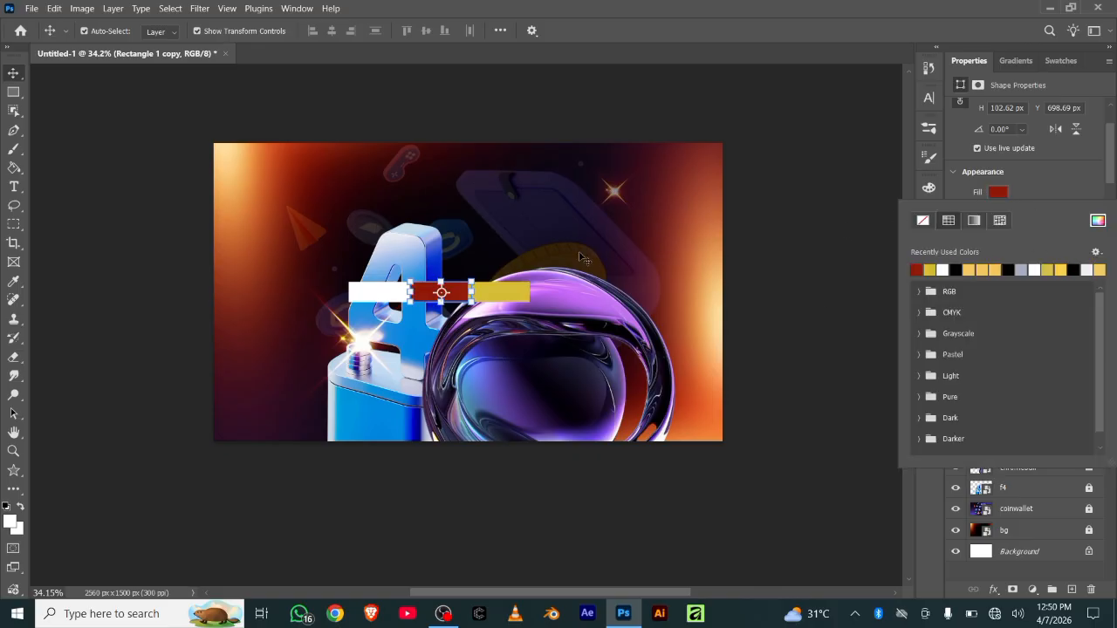
left_click(381, 301)
left_click(380, 301)
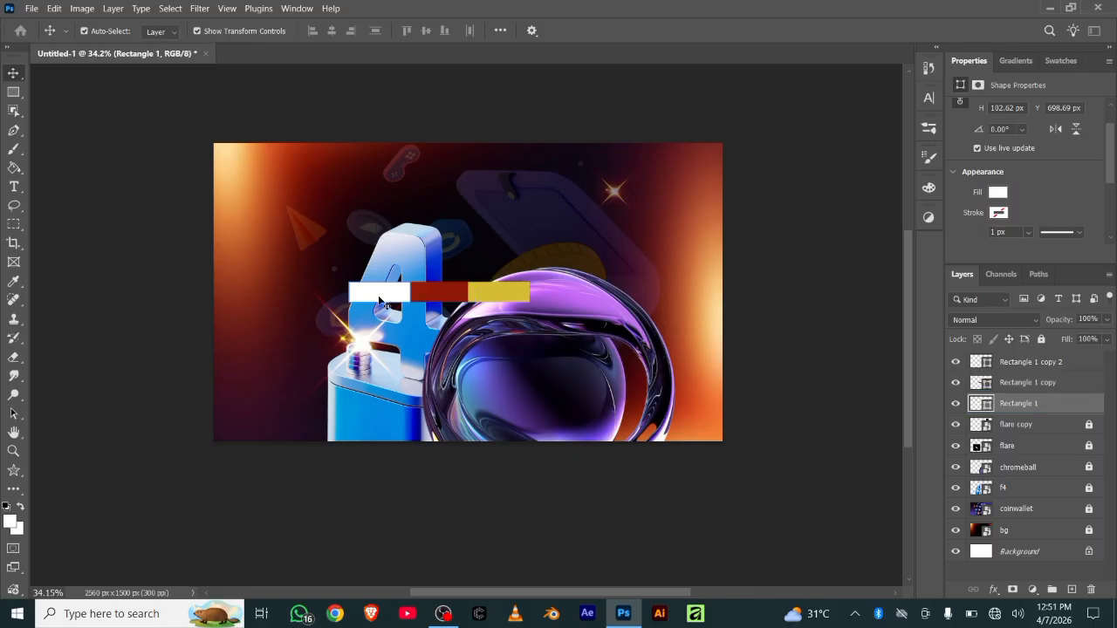
left_click(748, 317)
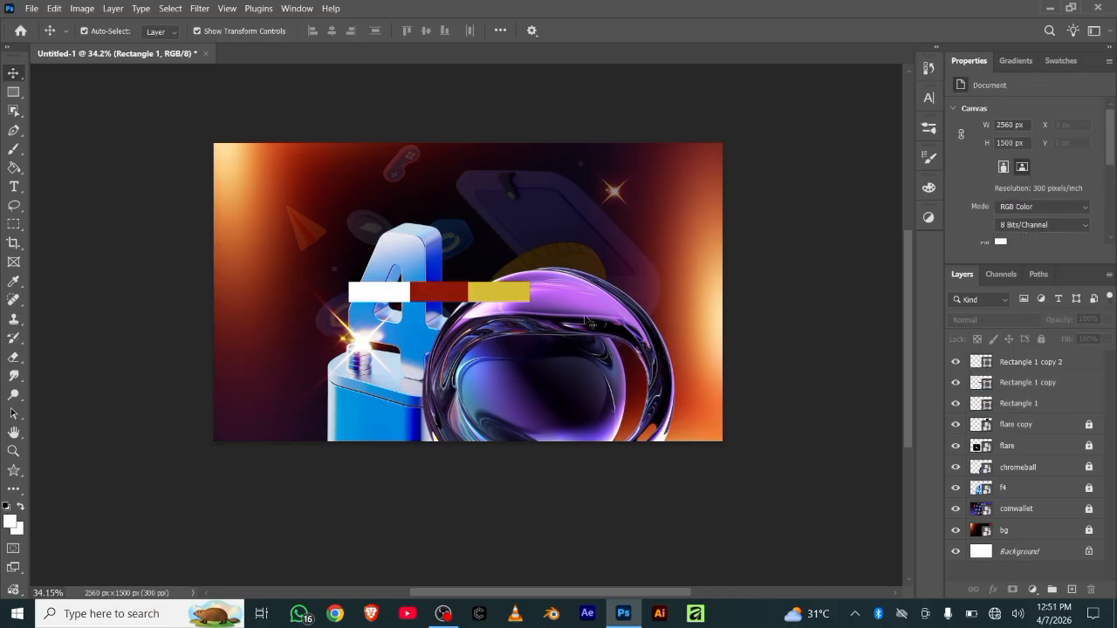
Step: Group the three rectangle layers of the white, red and yellow bar
left_click(1051, 363)
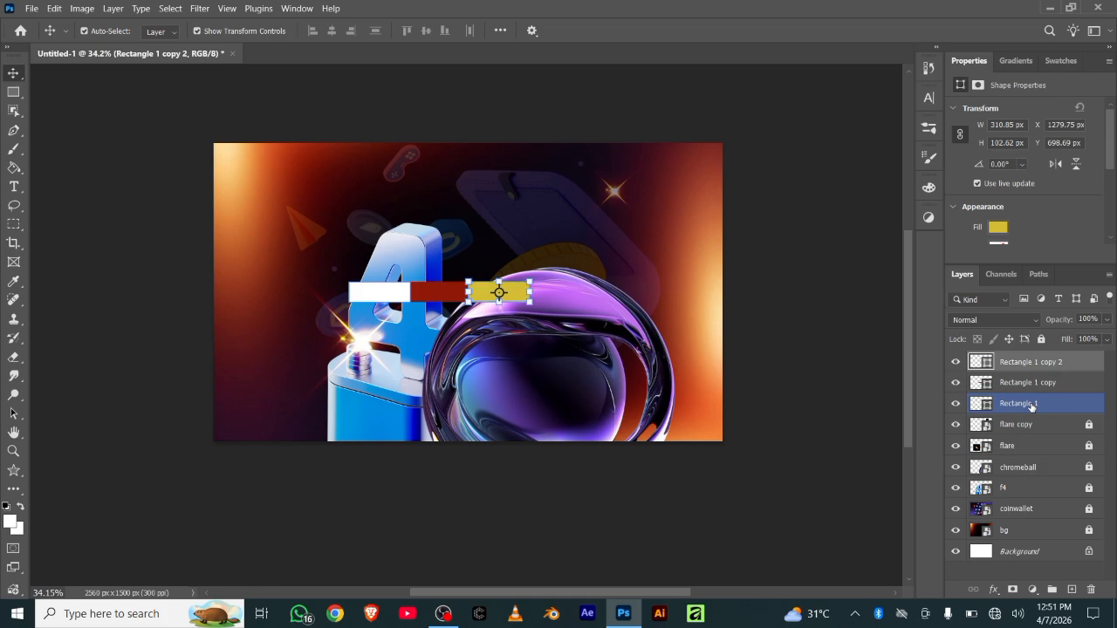
left_click(1032, 405, "shift")
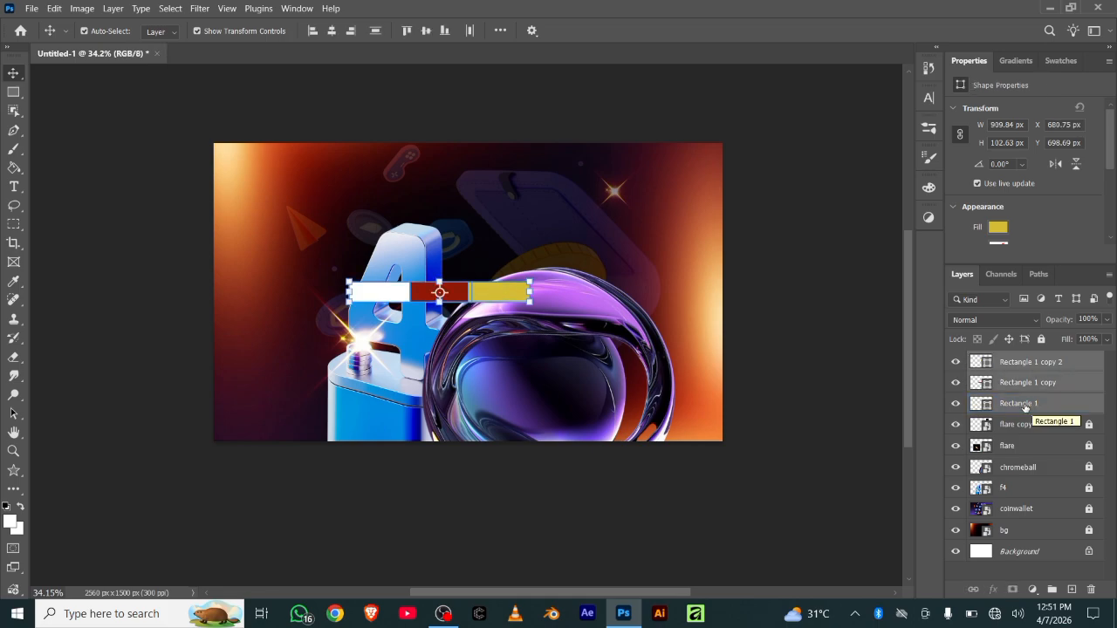
key("ctrl+g")
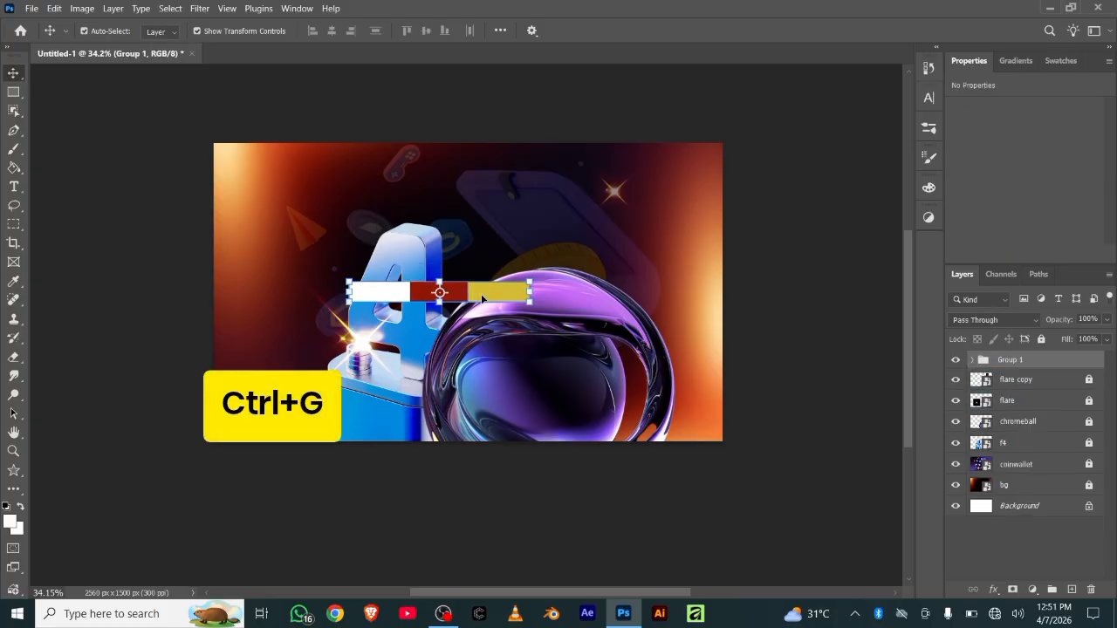
left_click(515, 299)
left_click_drag(517, 303, 535, 353)
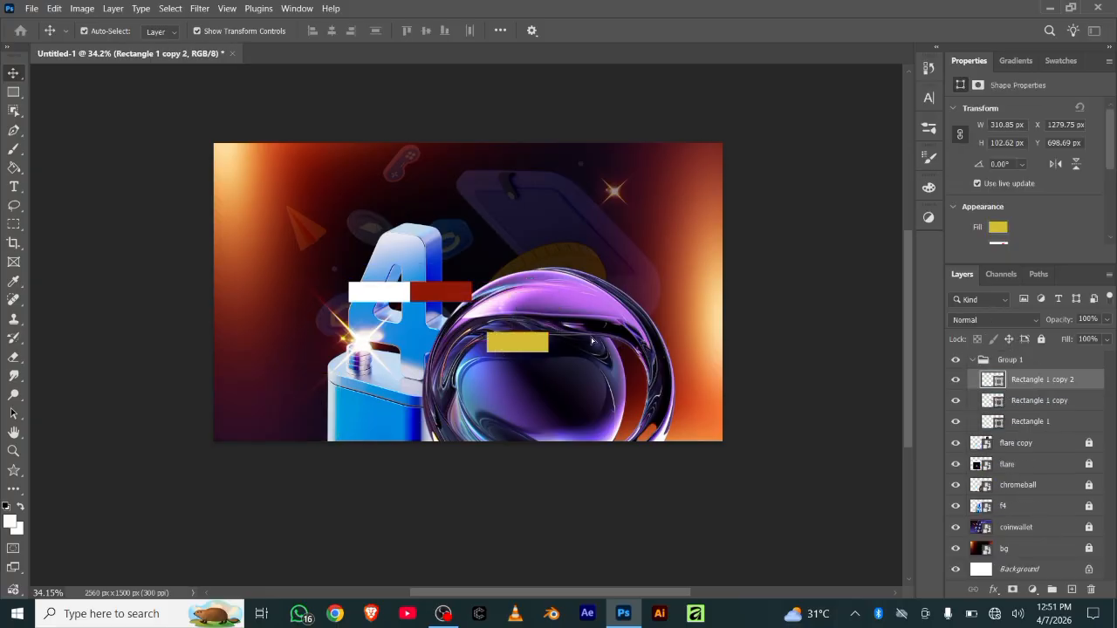
left_click_drag(626, 348, 542, 325)
left_click(973, 366)
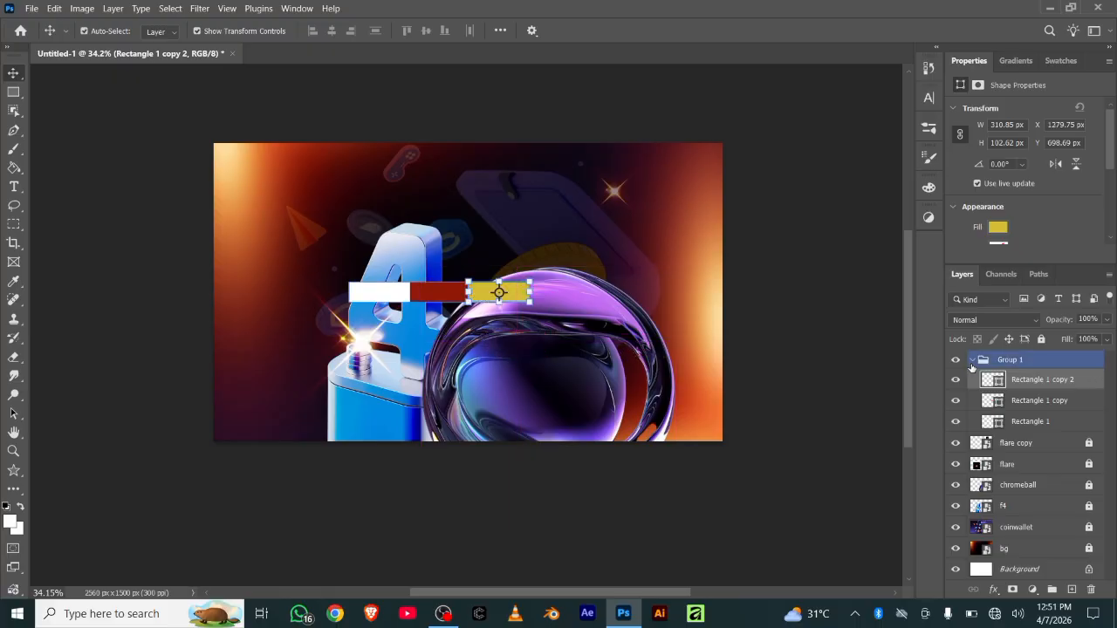
left_click(974, 360)
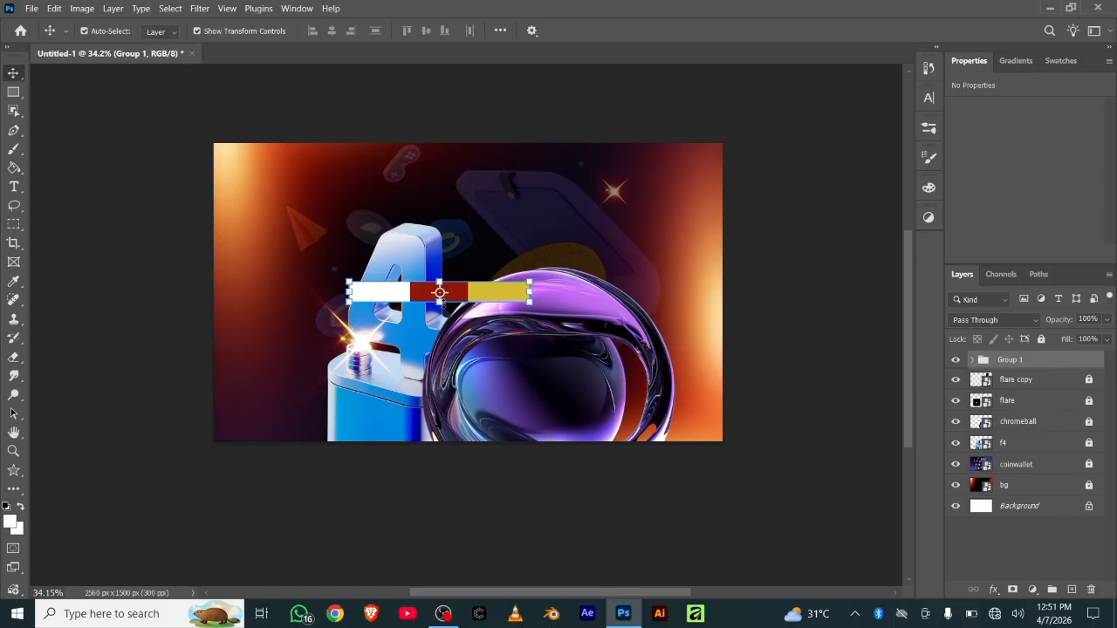
Step: Select all three bar rectangles, scale them to about 53% and place them at the chrome ball's bottom, about X 1521 px, Y 1426 px
left_click(797, 326)
left_click_drag(519, 341, 346, 262)
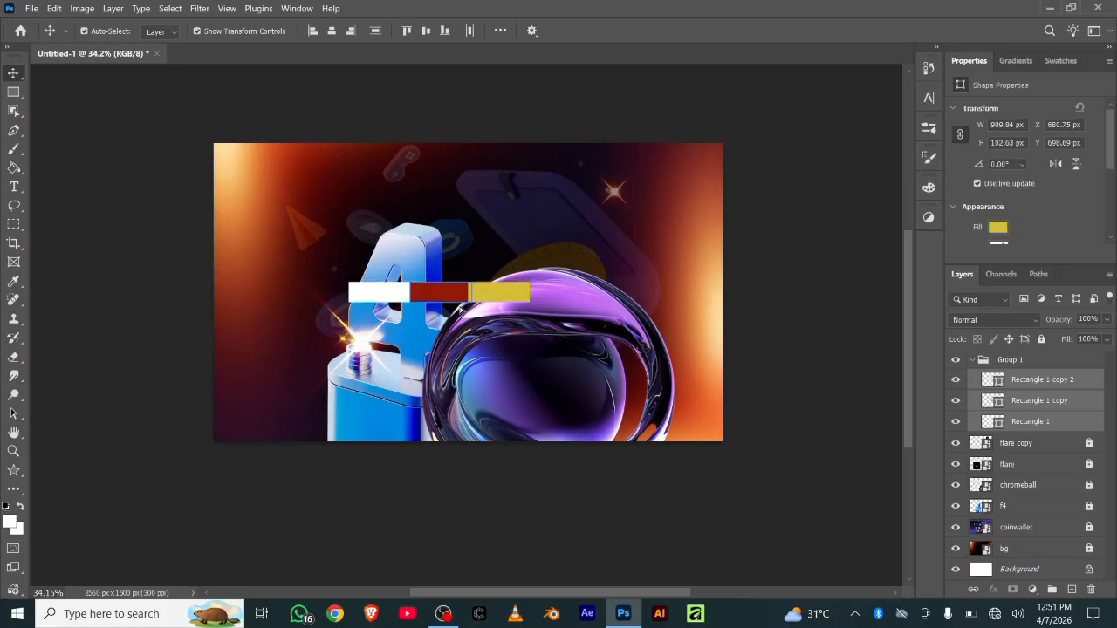
left_click_drag(457, 304, 542, 434)
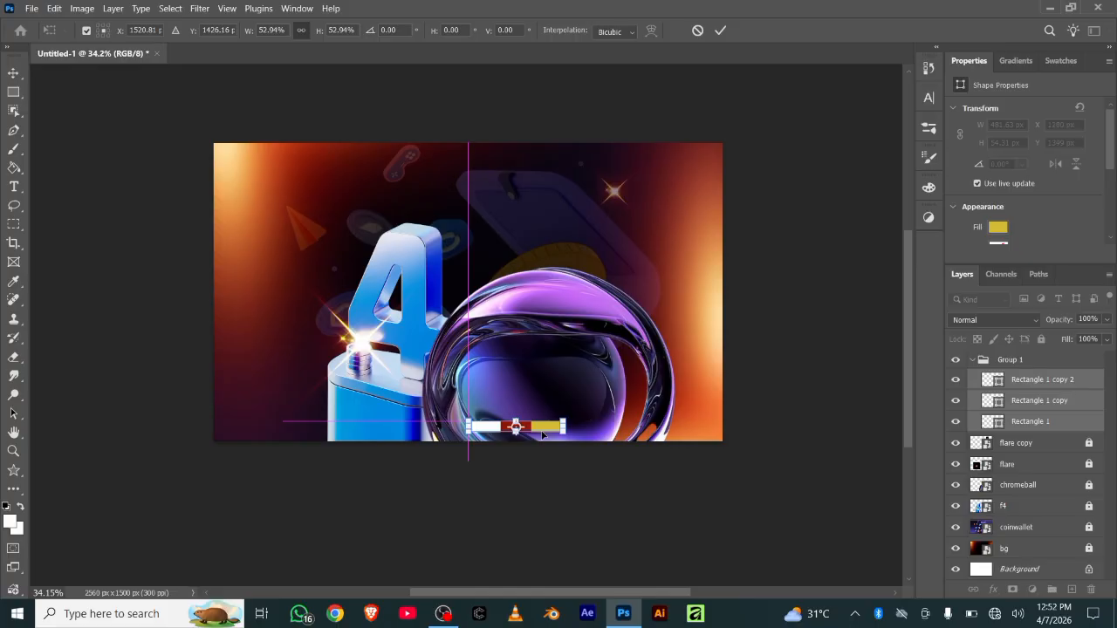
left_click(721, 31)
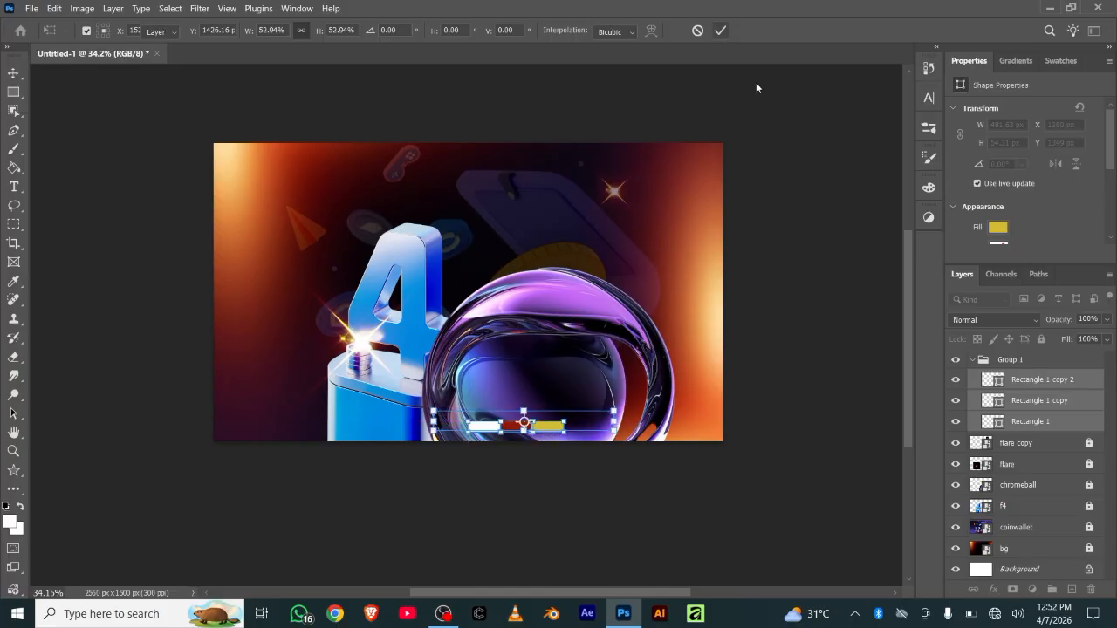
Step: Collapse the three-colour bar's layer group and lock it completely
left_click(982, 365)
left_click(972, 359)
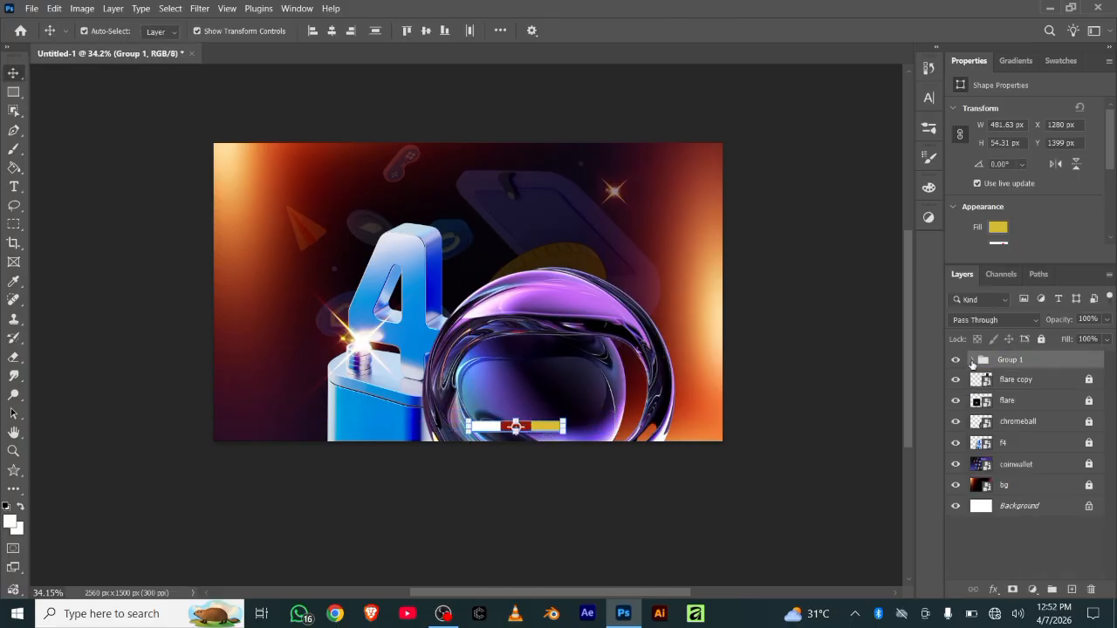
left_click(1041, 339)
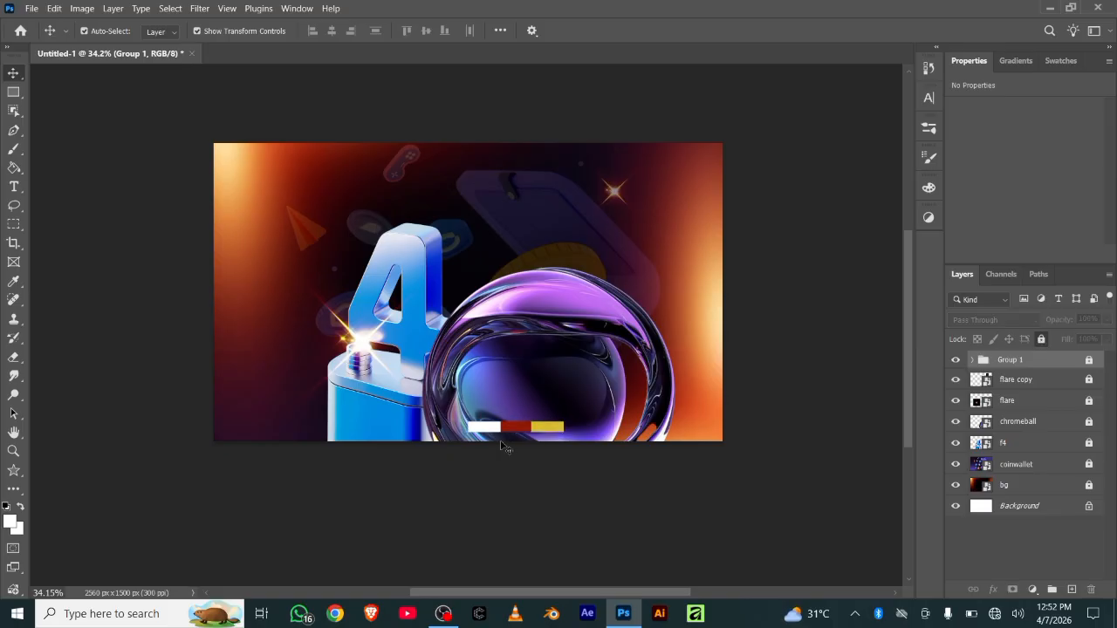
Step: Examine the three-colour bar over the lower chrome ball, both close up and within the whole composition
scroll(506, 446, "up", 1)
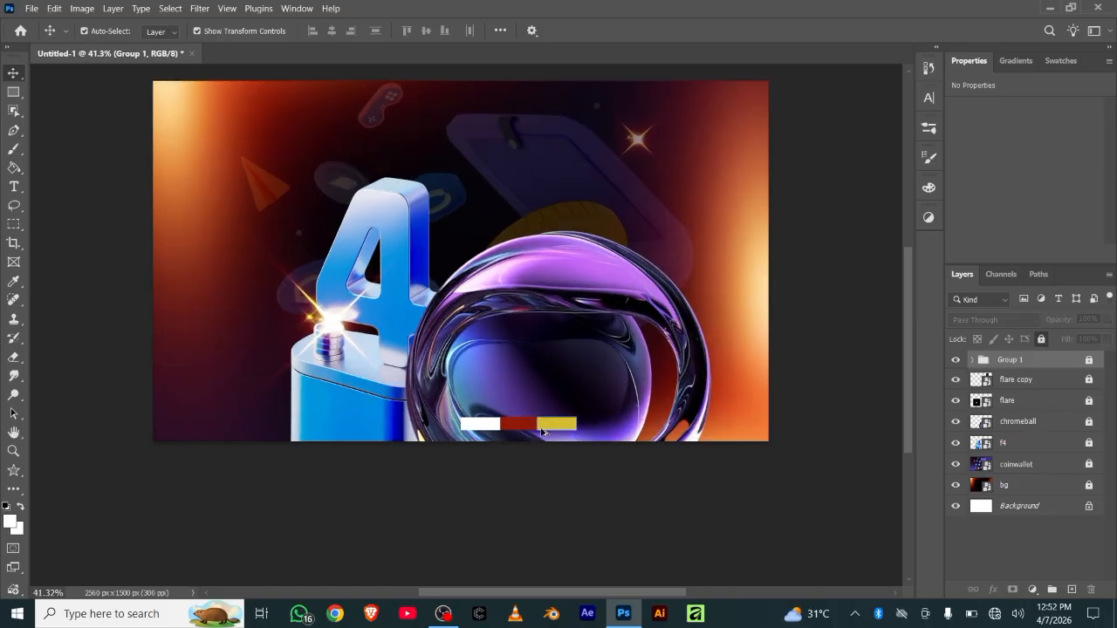
scroll(542, 432, "up", 1)
scroll(506, 427, "up", 1)
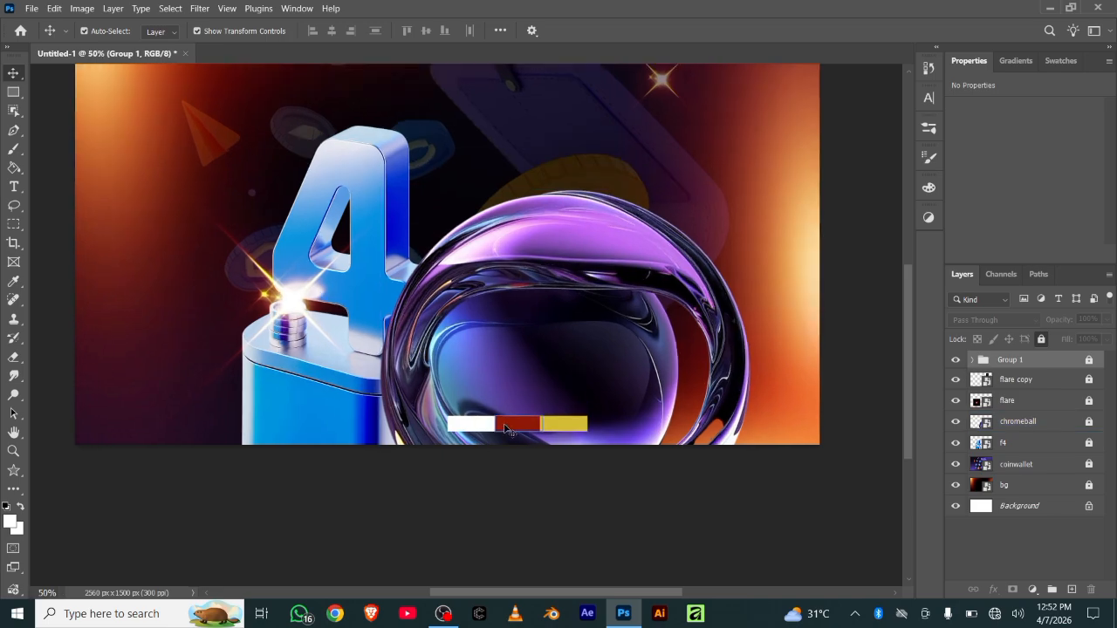
scroll(507, 427, "up", 3)
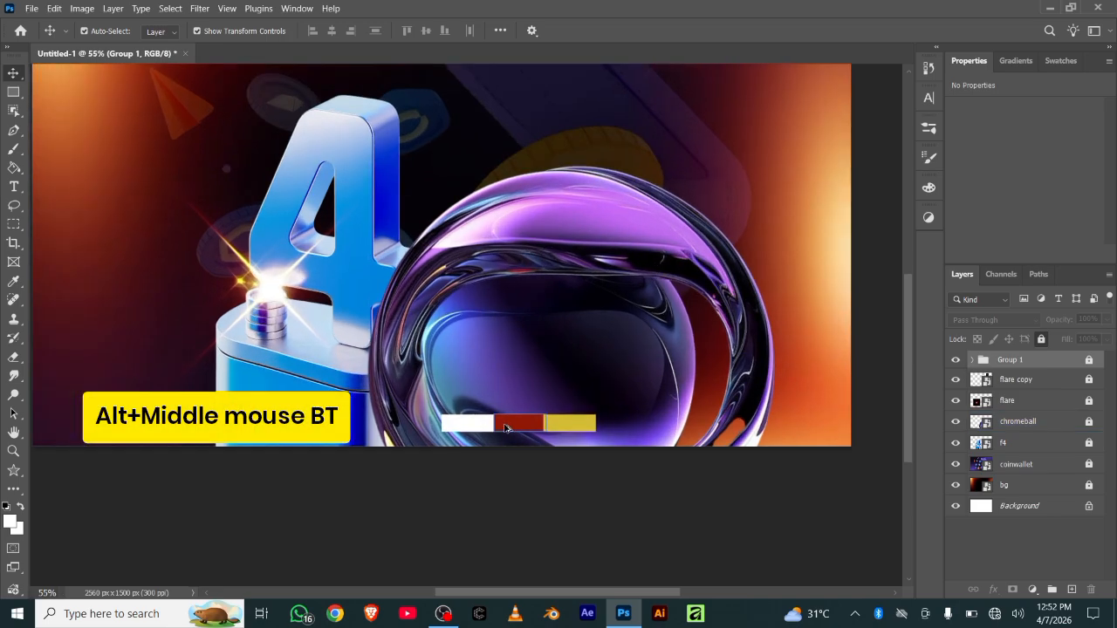
scroll(506, 428, "down", 3)
scroll(506, 427, "down", 4)
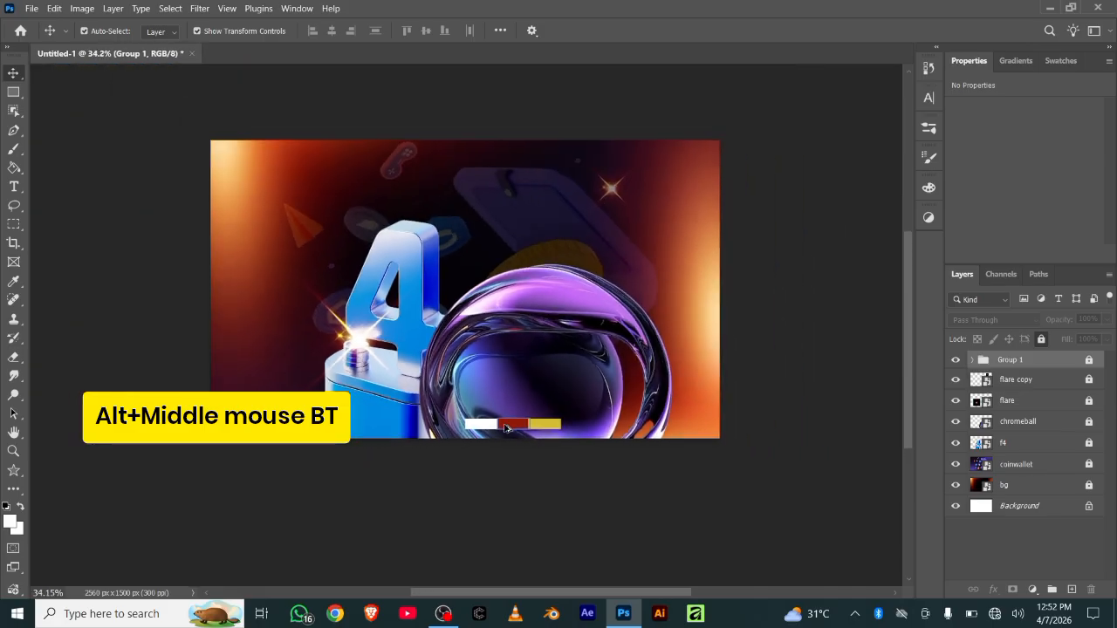
scroll(506, 428, "up", 5)
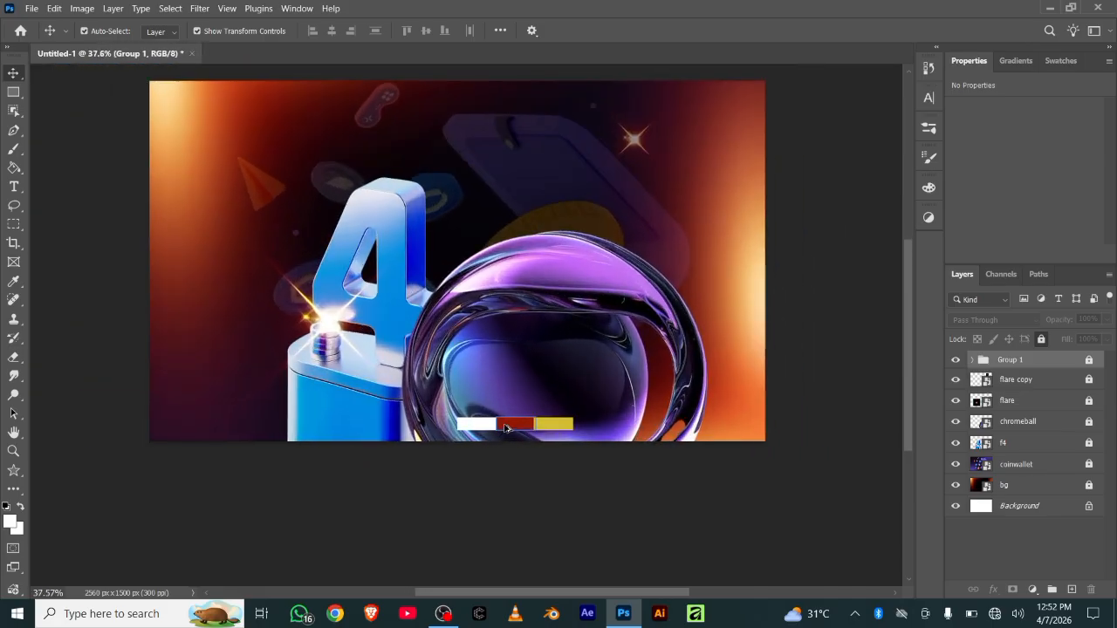
scroll(506, 428, "up", 5)
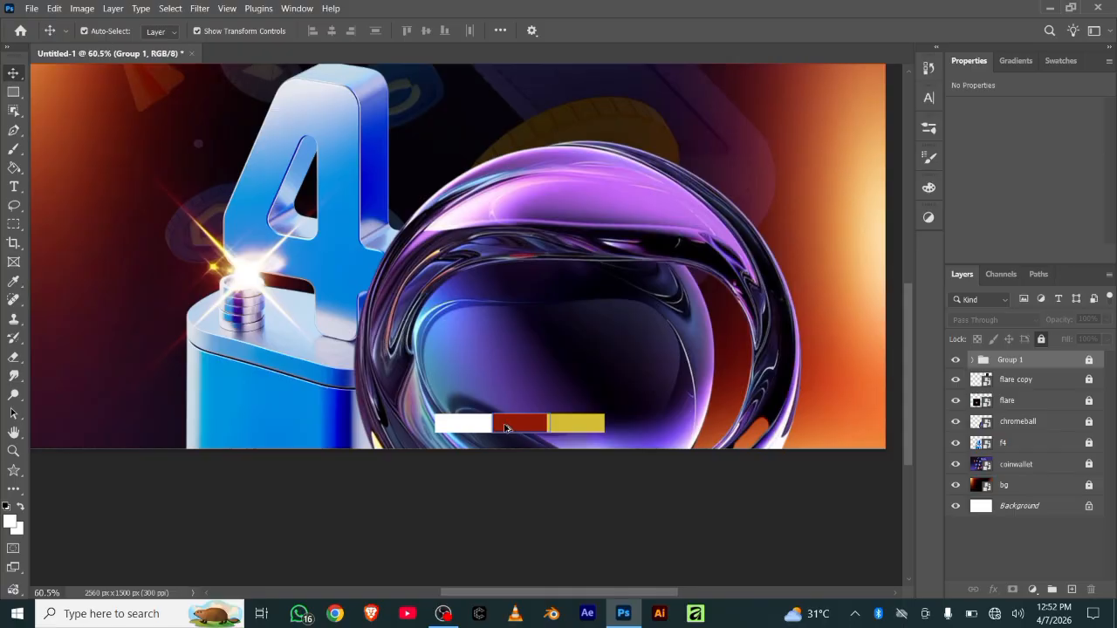
scroll(506, 428, "down", 4)
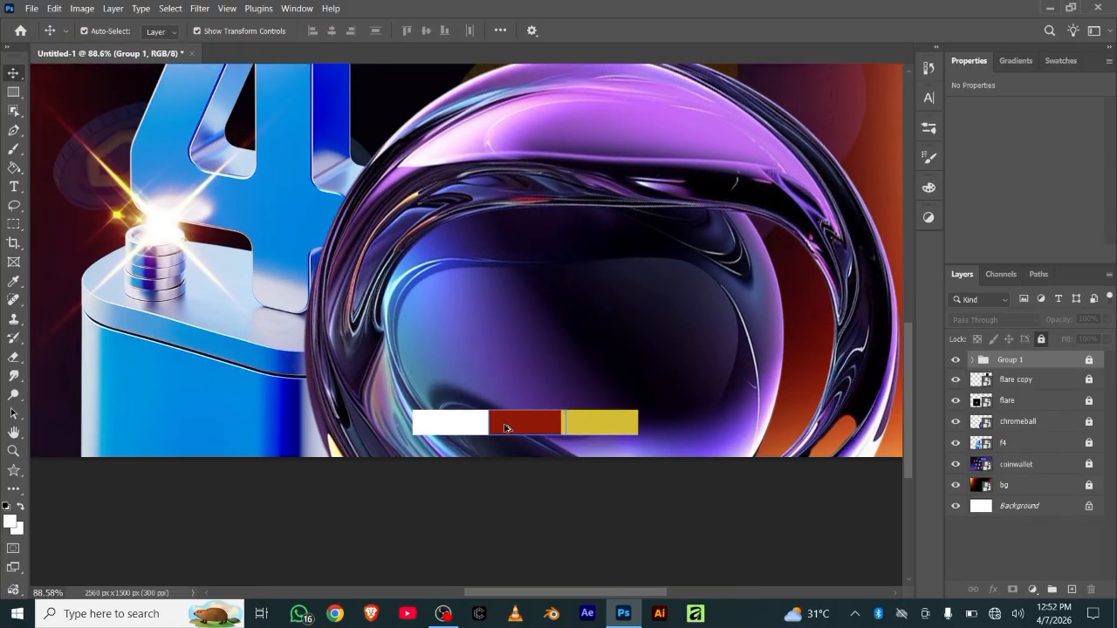
scroll(506, 427, "down", 5)
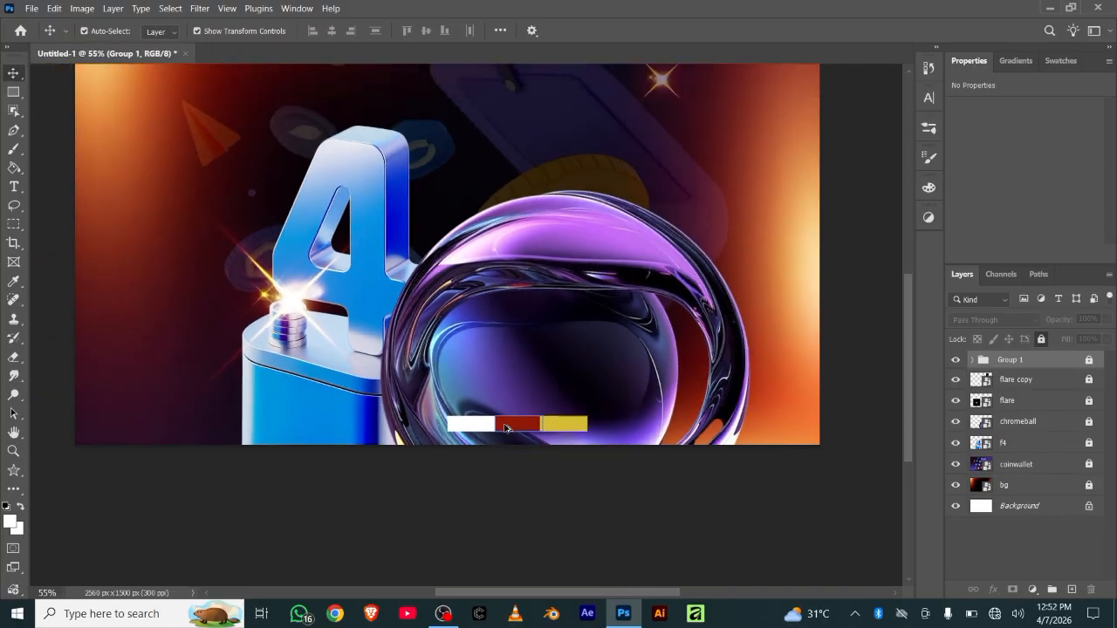
scroll(505, 427, "down", 4)
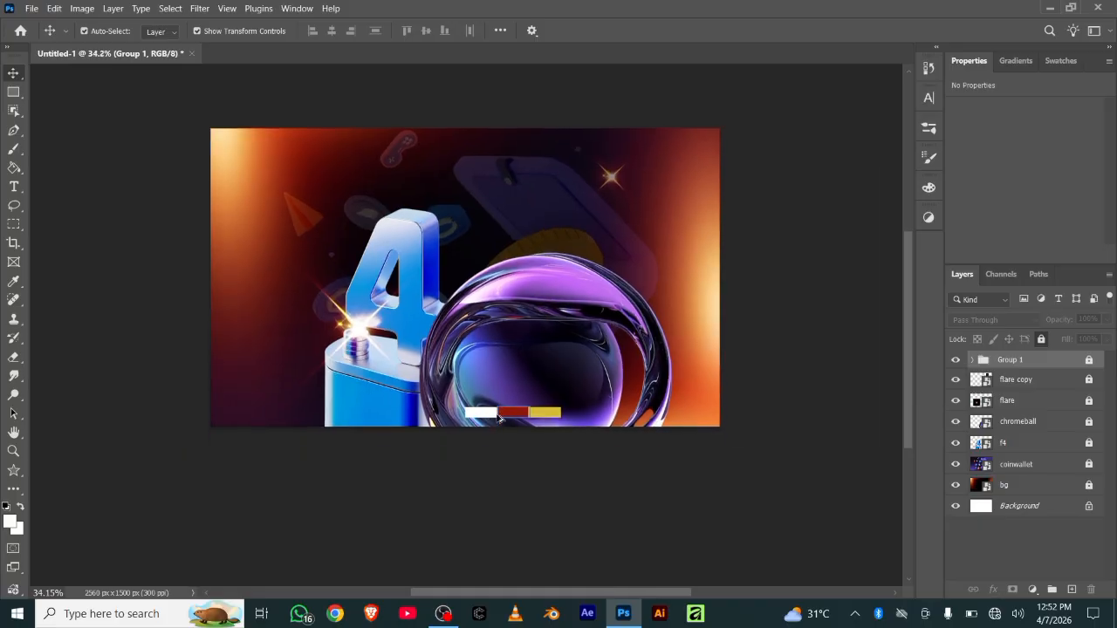
Step: Add the white text "STAY TUNED" in Clash Grotesk Regular, 22.08 pt, just above the three-colour bar
scroll(514, 367, "up", 3)
left_click(503, 382)
scroll(502, 381, "up", 3)
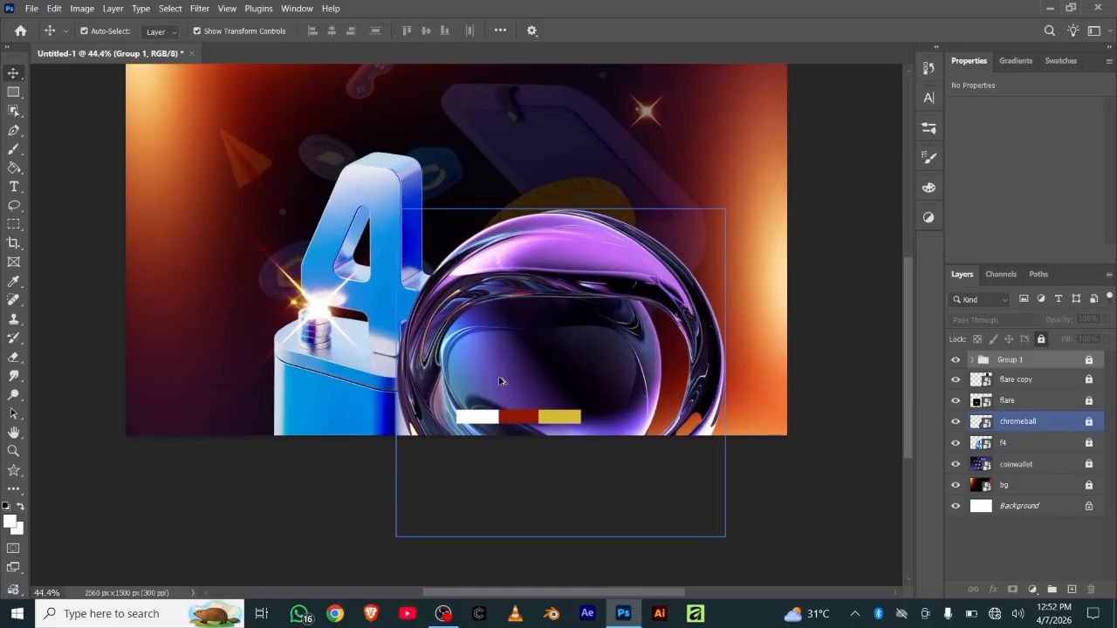
scroll(497, 388, "up", 1)
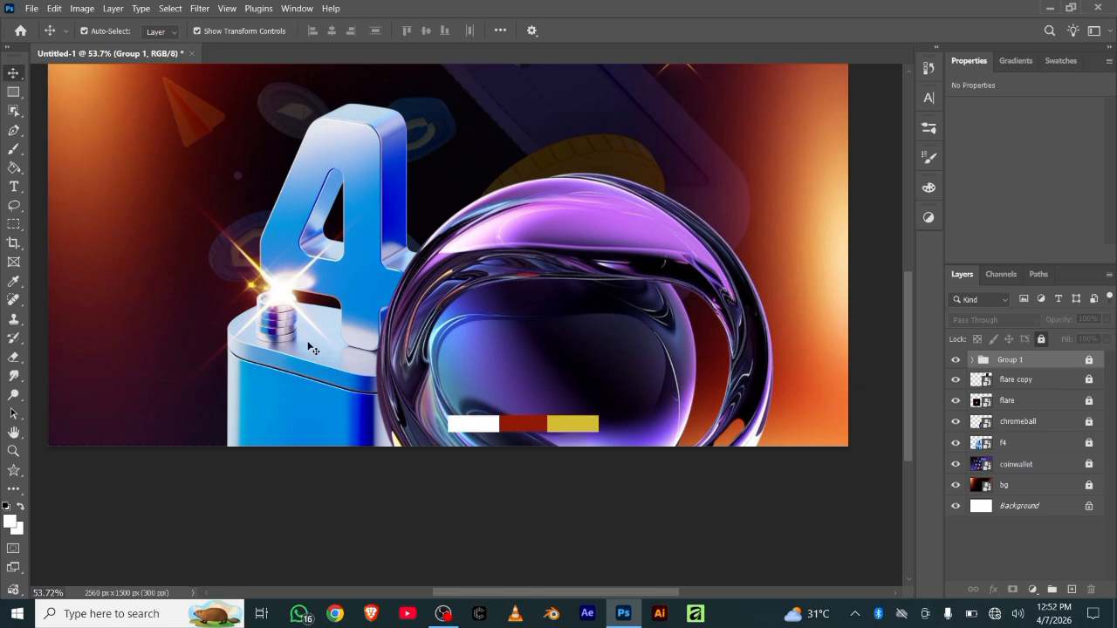
left_click(14, 188)
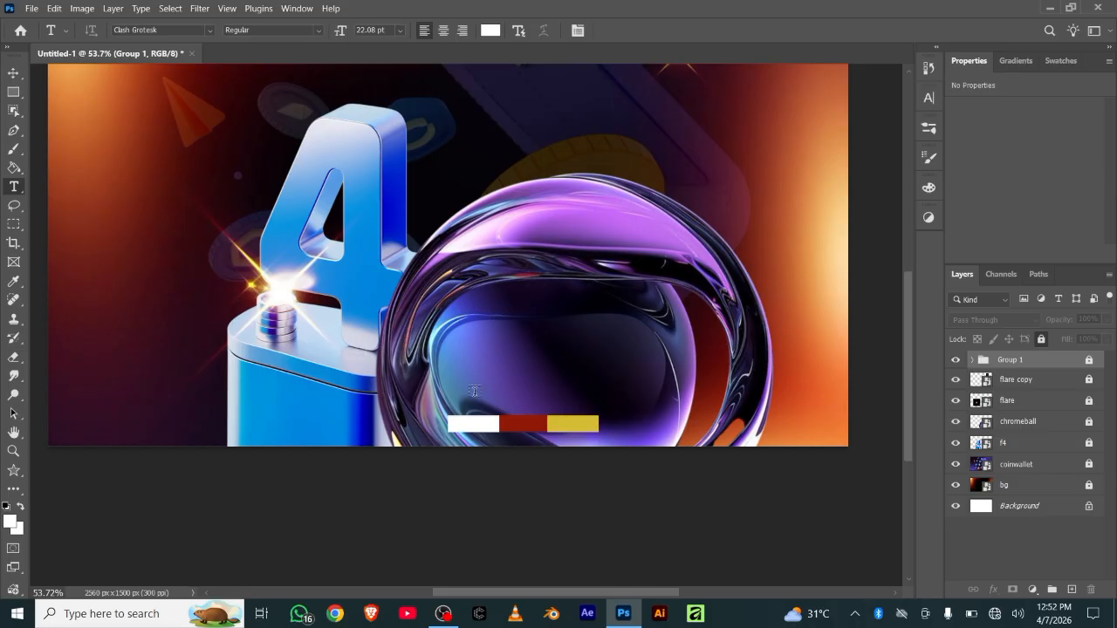
left_click(458, 390)
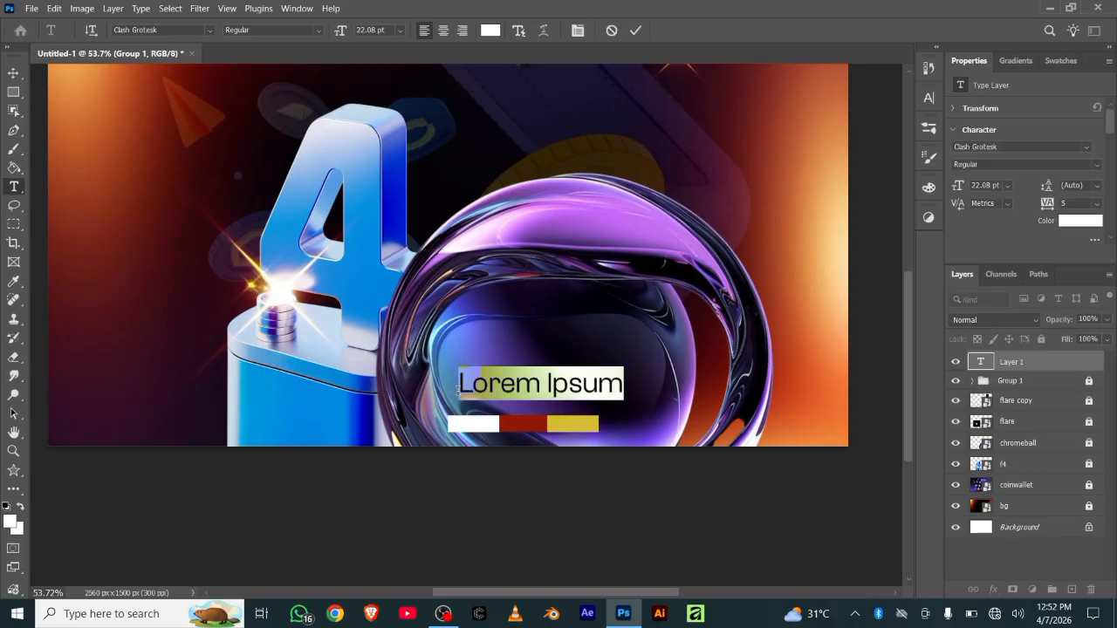
type("S")
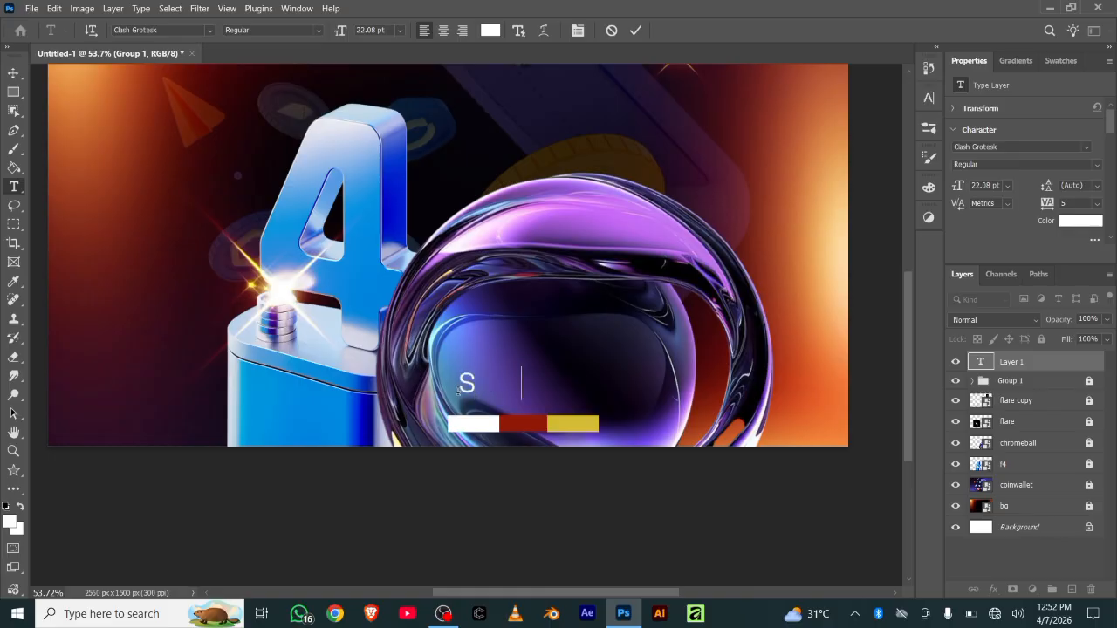
type("TAY TUN")
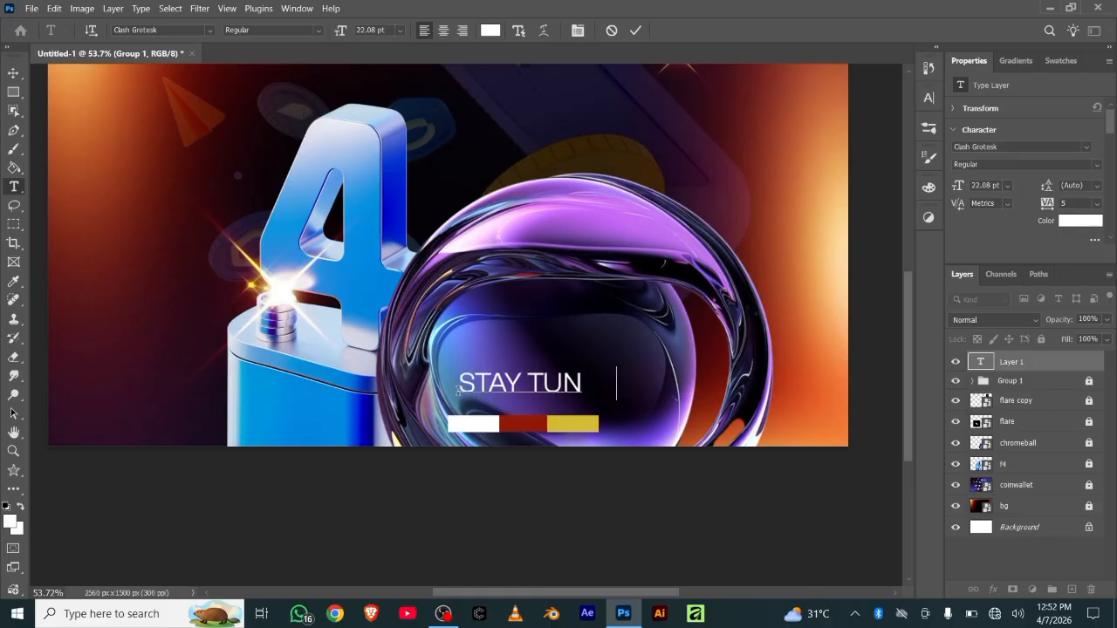
type("ED")
left_click(636, 31)
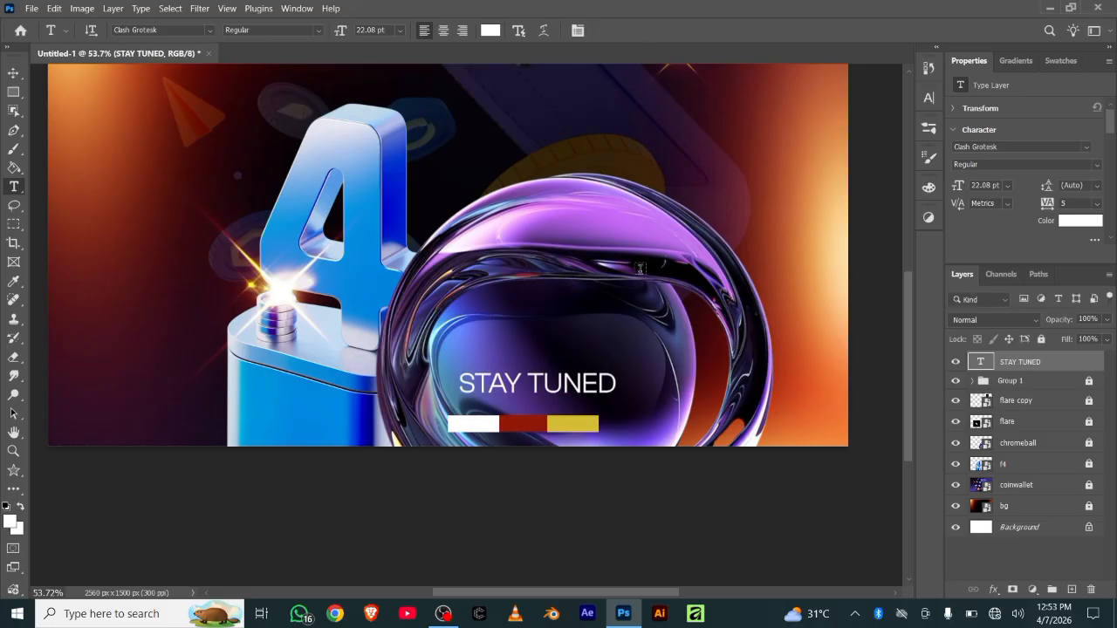
Step: Scale the STAY TUNED text to about 89% and place it directly on top of the three-colour bar
left_click(14, 75)
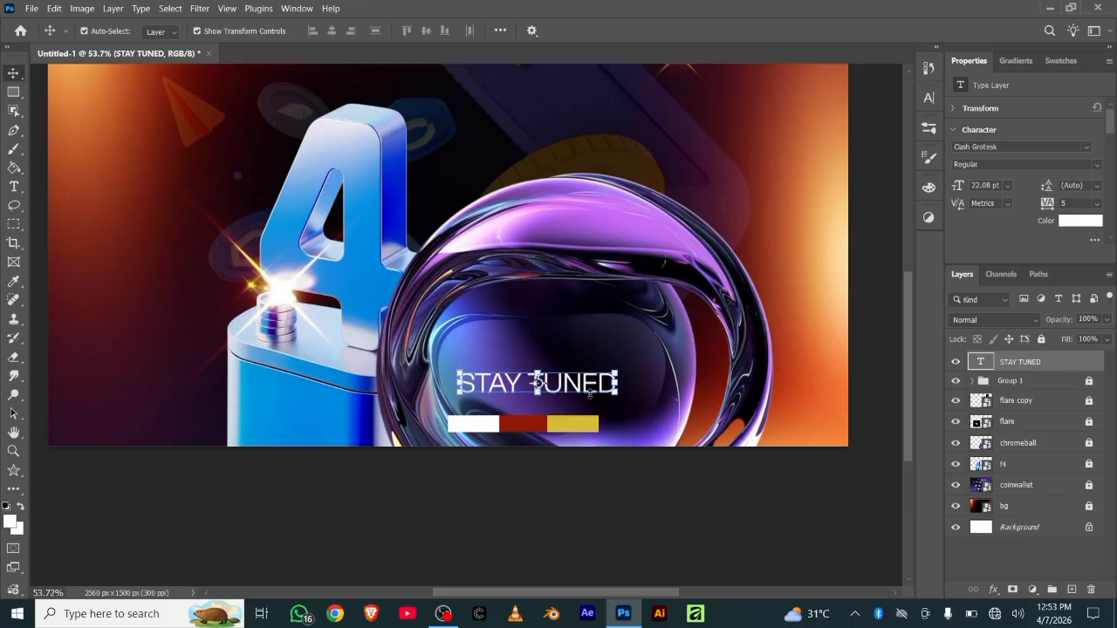
key("ctrl+t")
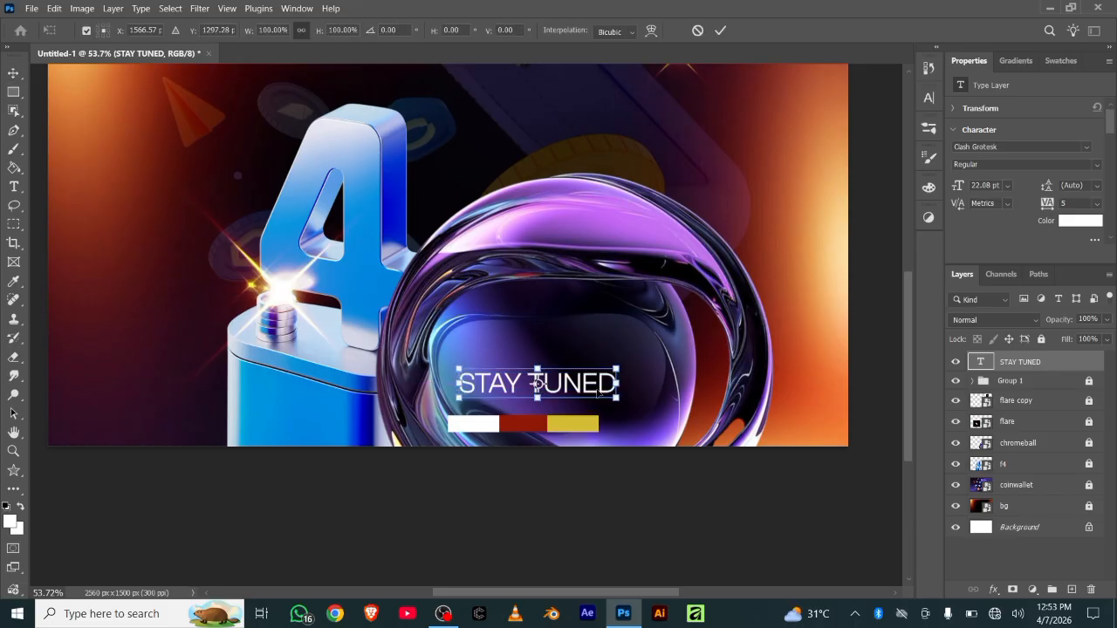
left_click_drag(617, 398, 572, 402)
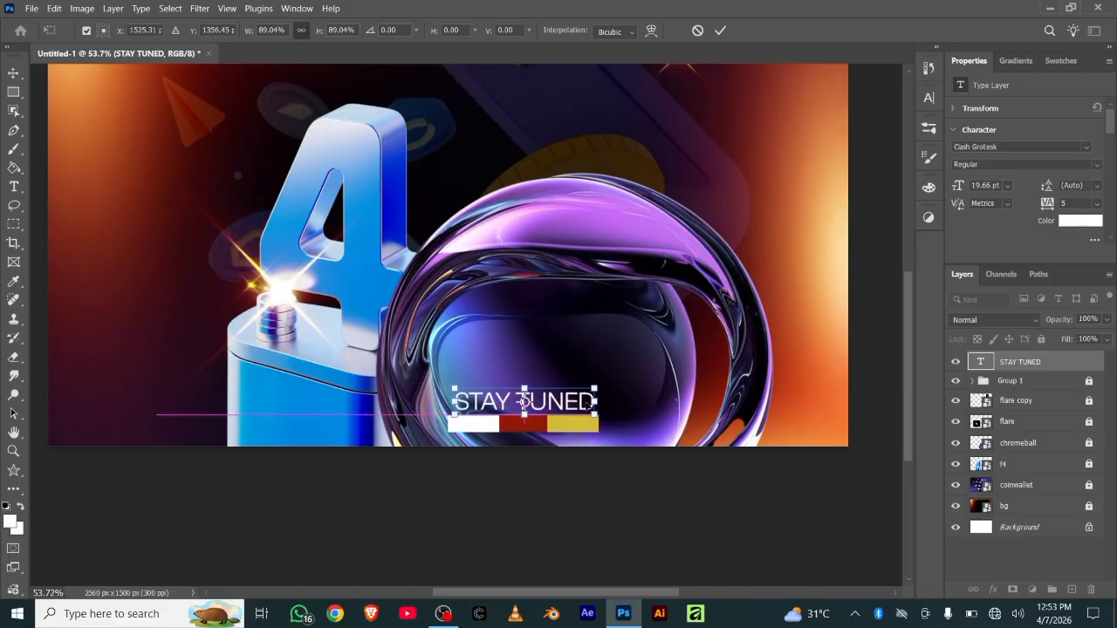
left_click(720, 31)
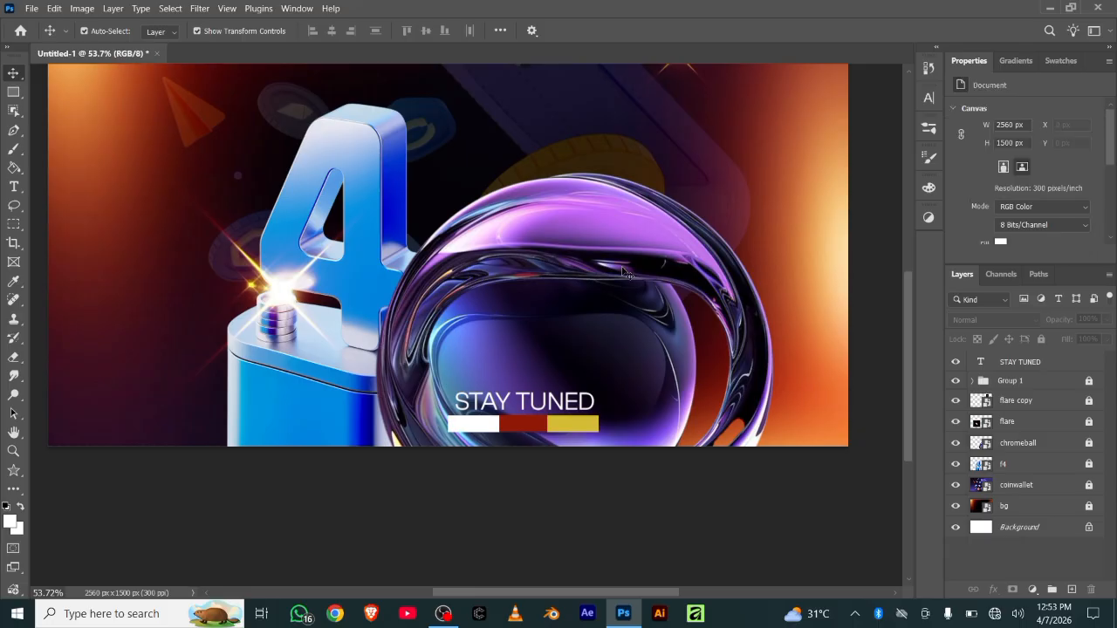
Step: Scale the STAY TUNED text down to about 61% and place it slightly above the bar, at about X 1460 px, Y 1356 px
key("ctrl+0")
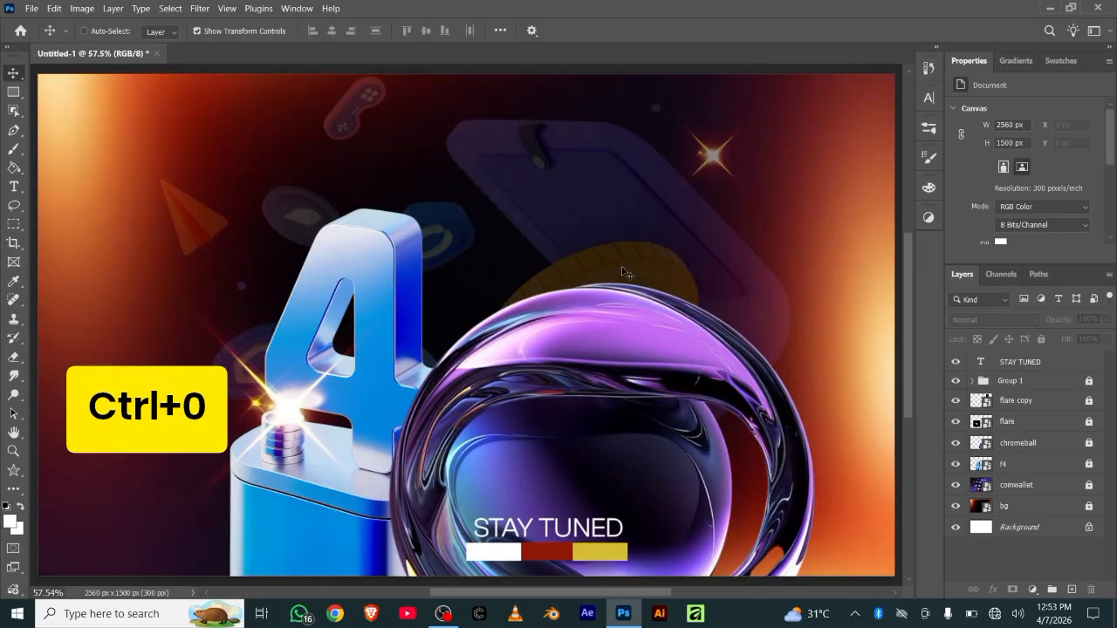
left_click(574, 266)
key("ctrl+0")
scroll(523, 288, "down", 5)
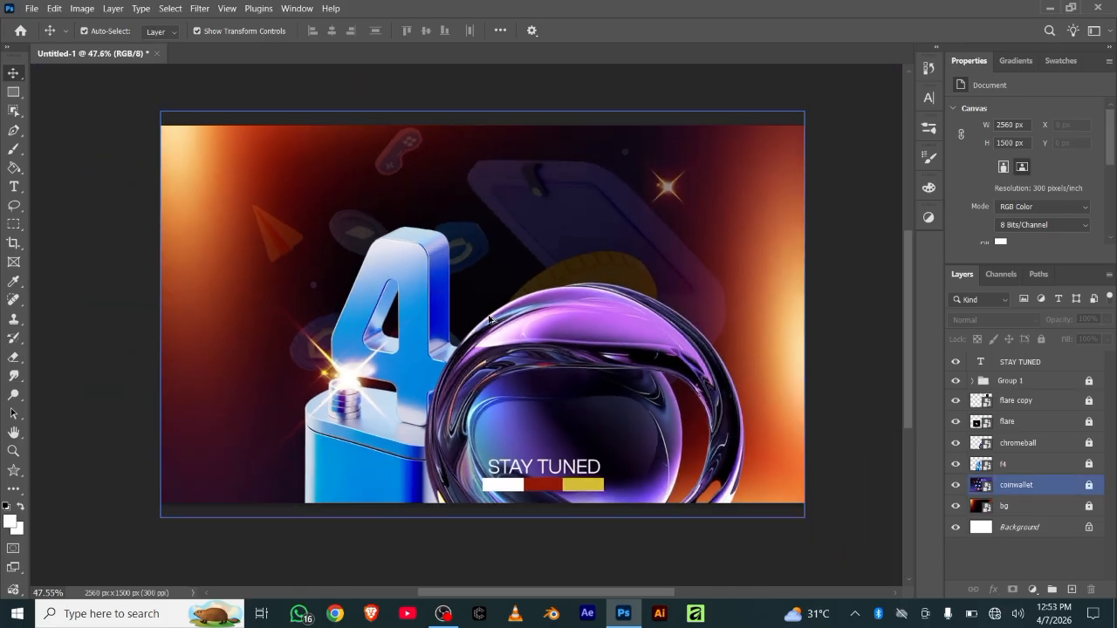
left_click(571, 420)
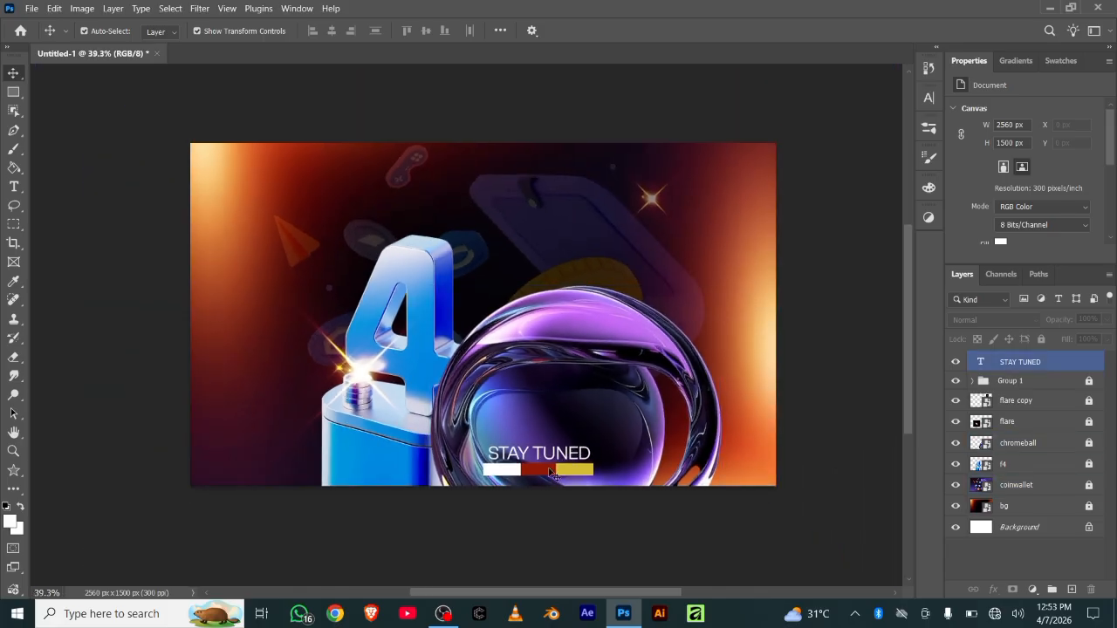
scroll(550, 470, "up", 2)
scroll(550, 470, "up", 3)
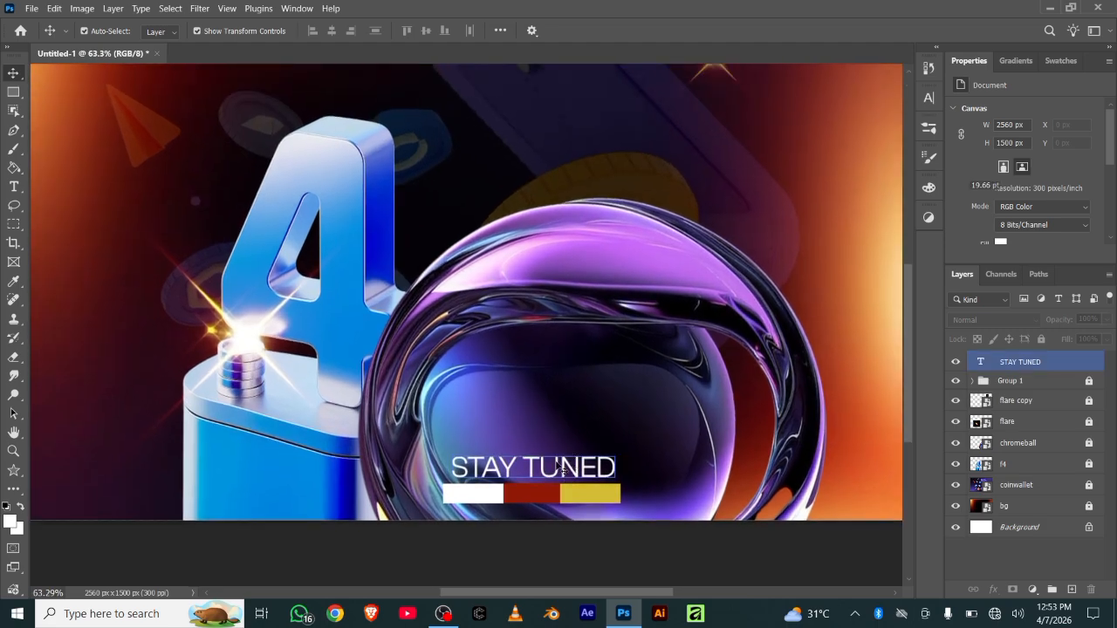
left_click(534, 467)
key("ctrl+t")
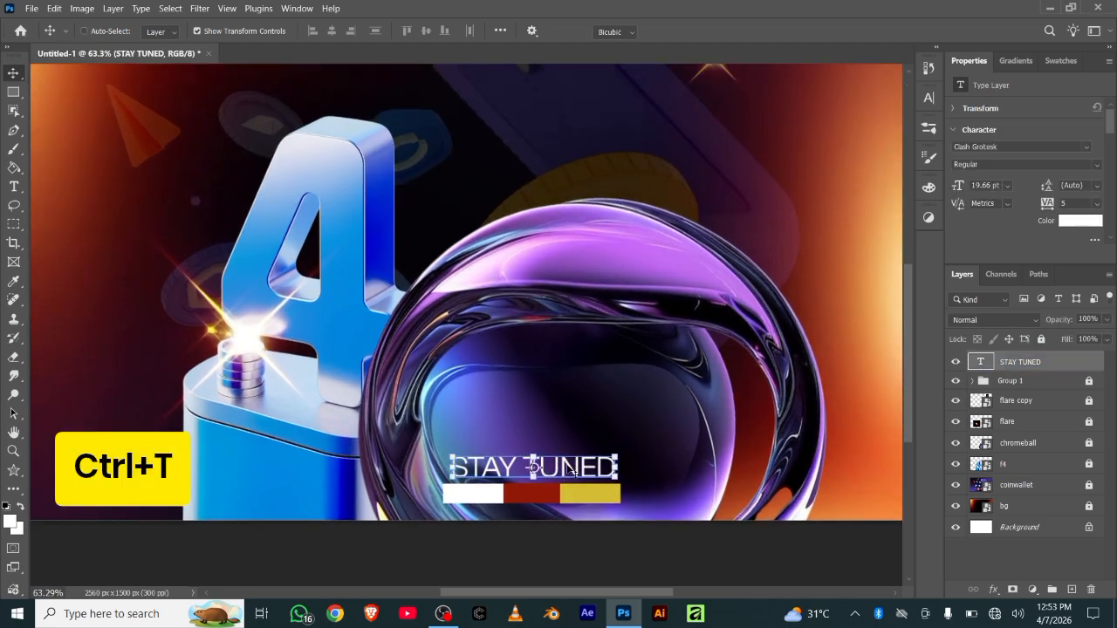
left_click_drag(616, 481, 545, 471)
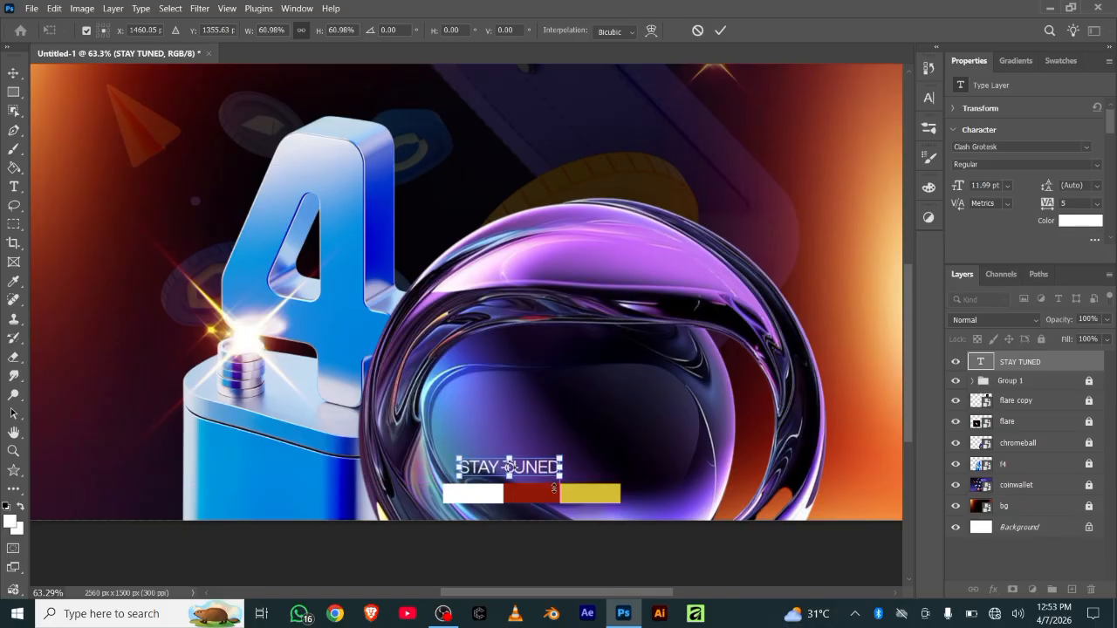
left_click(720, 31)
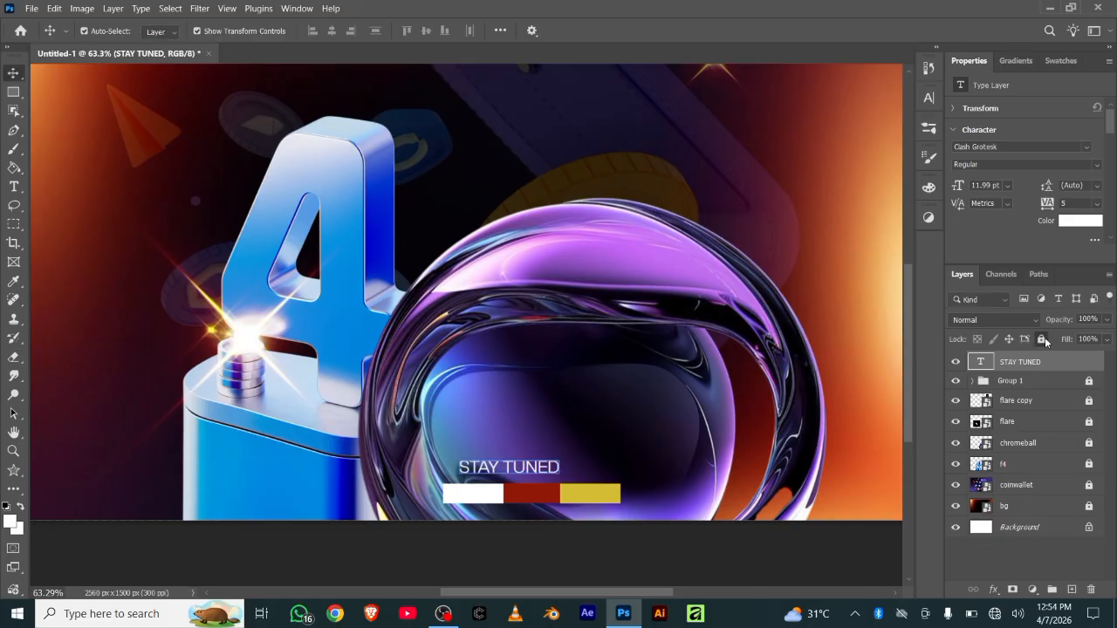
Step: Lock the STAY TUNED text layer and unlock Group 1, which holds the three-colour bar
left_click(1043, 339)
left_click(1090, 395)
left_click(1091, 386)
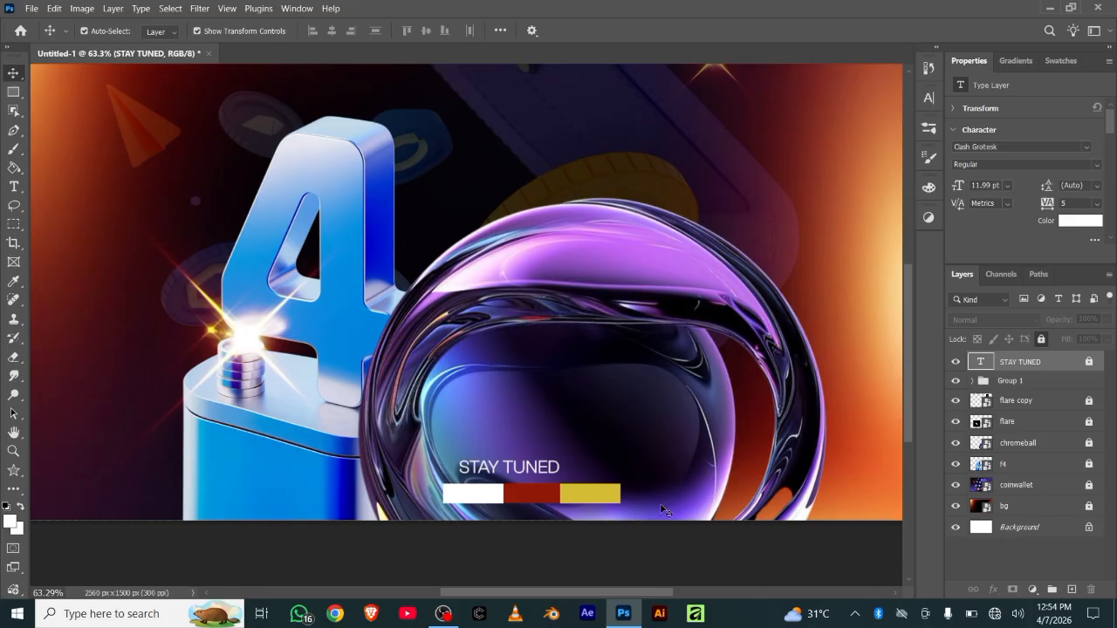
Step: Scale the three bar rectangles together to about 68%, centre them under STAY TUNED at about X 1460 px, Y 1418 px, and lock Group 1
left_click_drag(662, 506, 445, 495)
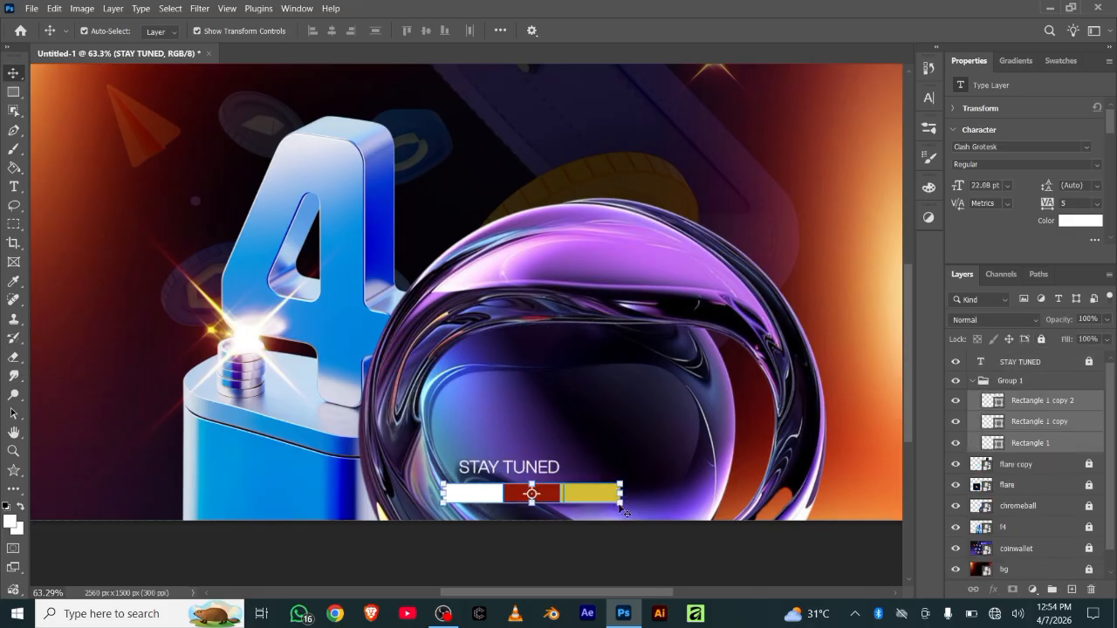
key("ctrl")
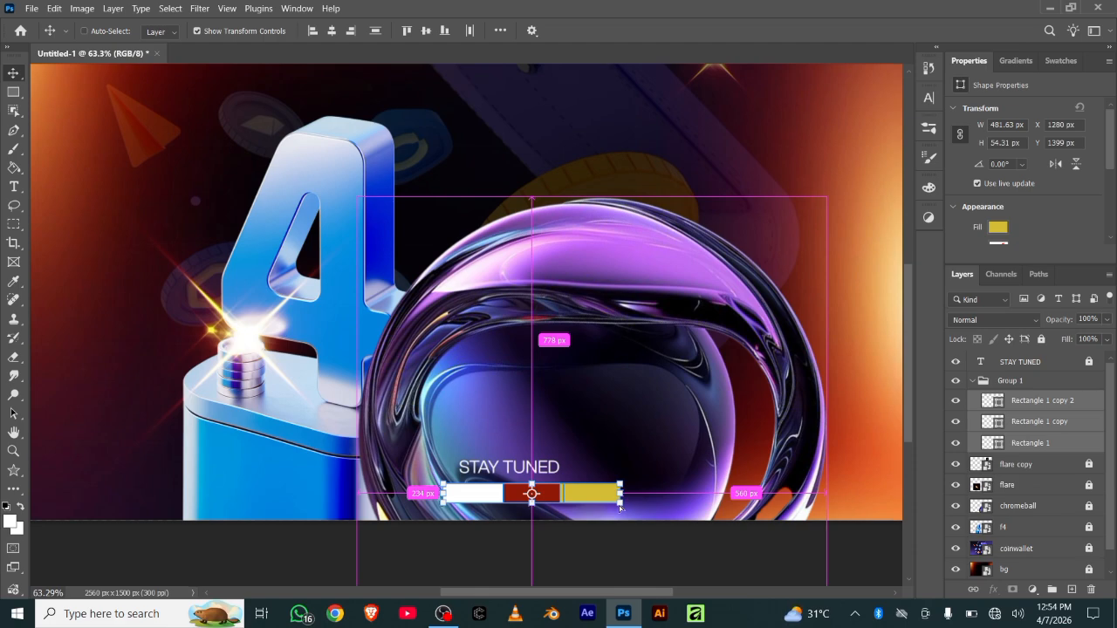
left_click_drag(619, 505, 563, 501)
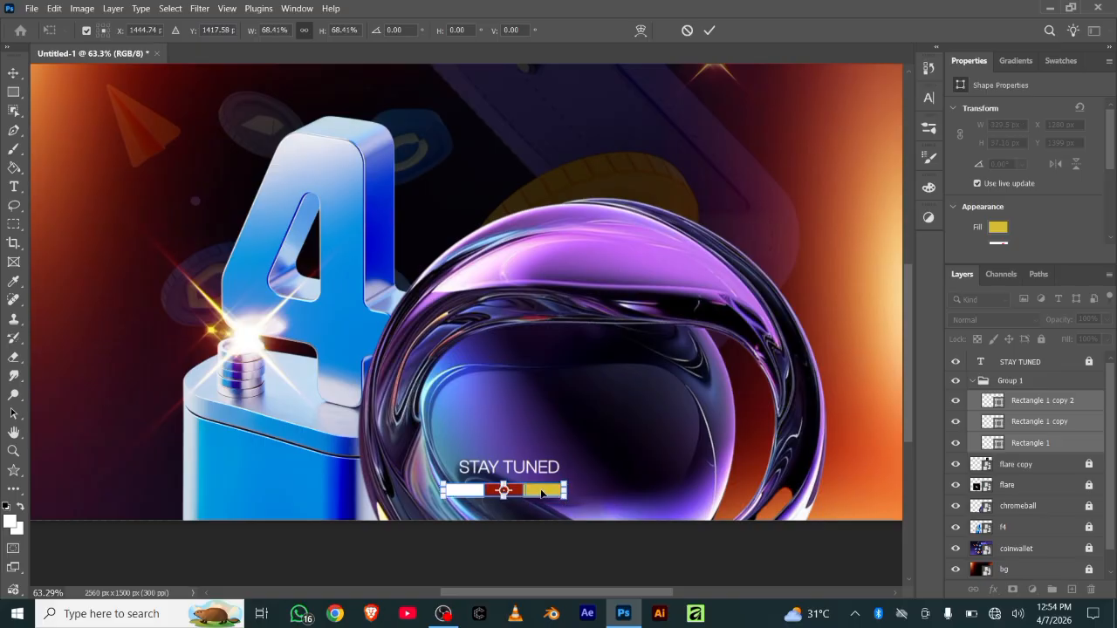
left_click_drag(542, 494, 550, 494)
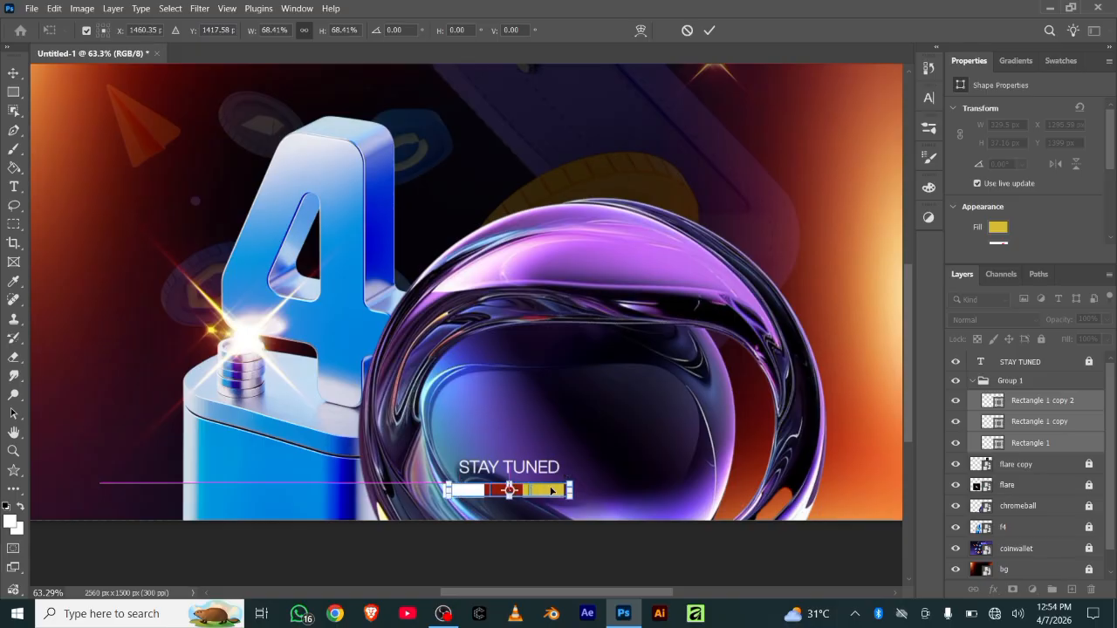
left_click(708, 31)
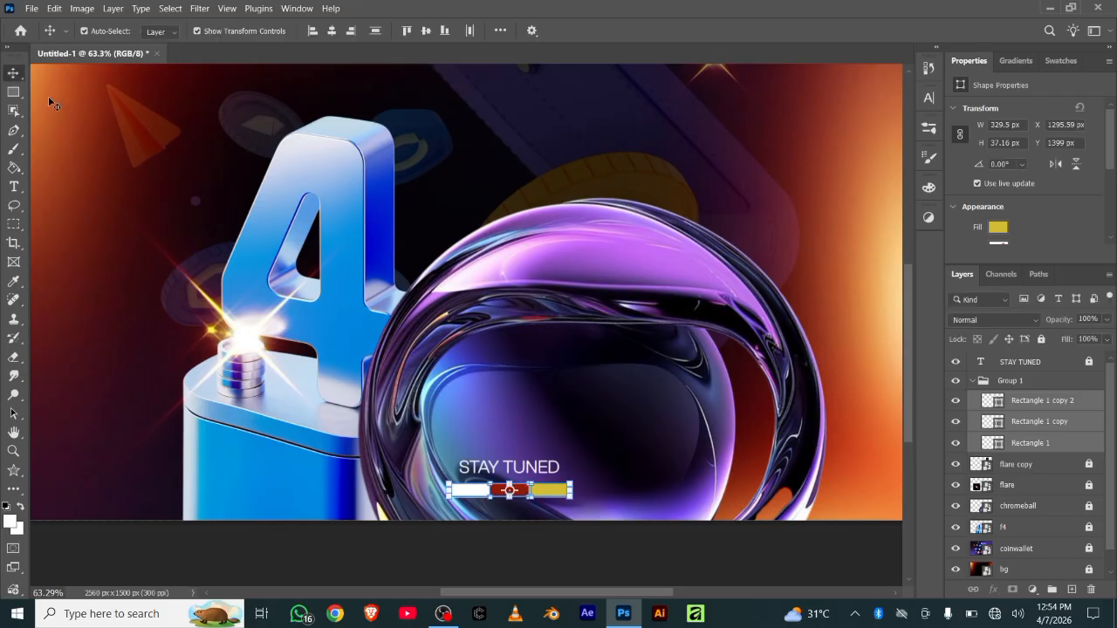
left_click(122, 168)
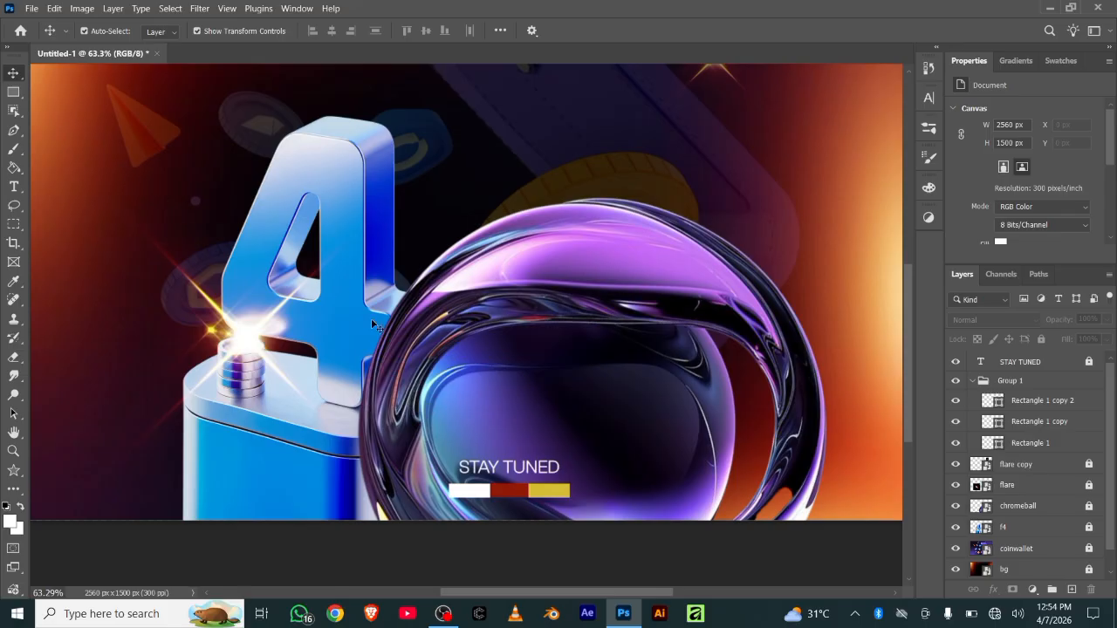
left_click(1083, 380)
left_click(1041, 339)
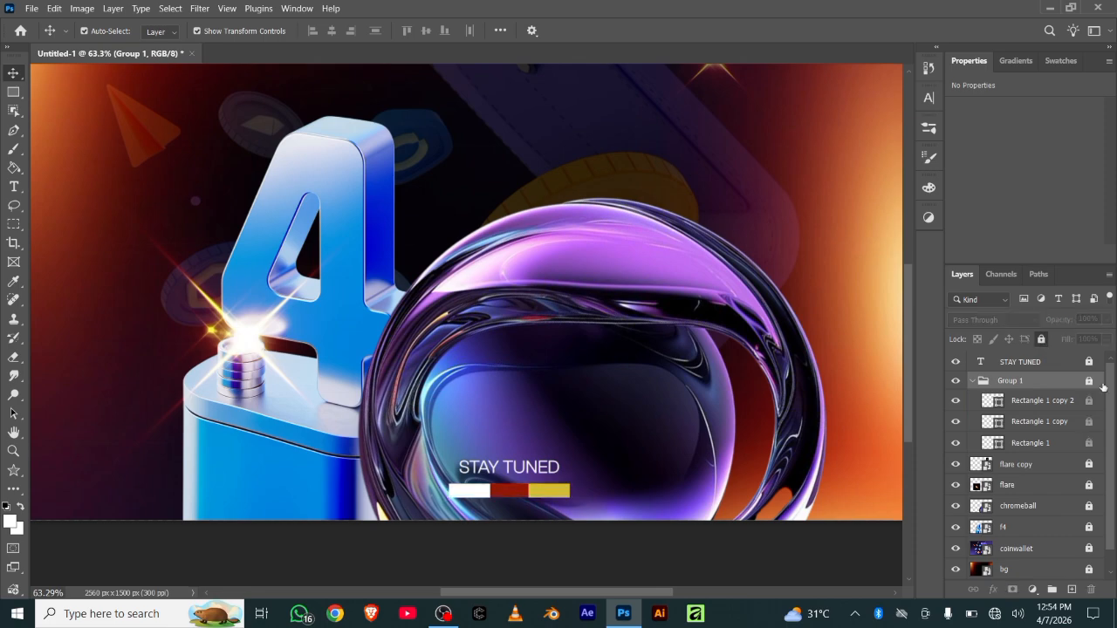
Step: Unlock the STAY TUNED text, move it down about 27 px to the top edge of the three-colour bar, and lock it again
left_click(1090, 366)
left_click_drag(516, 475, 512, 478)
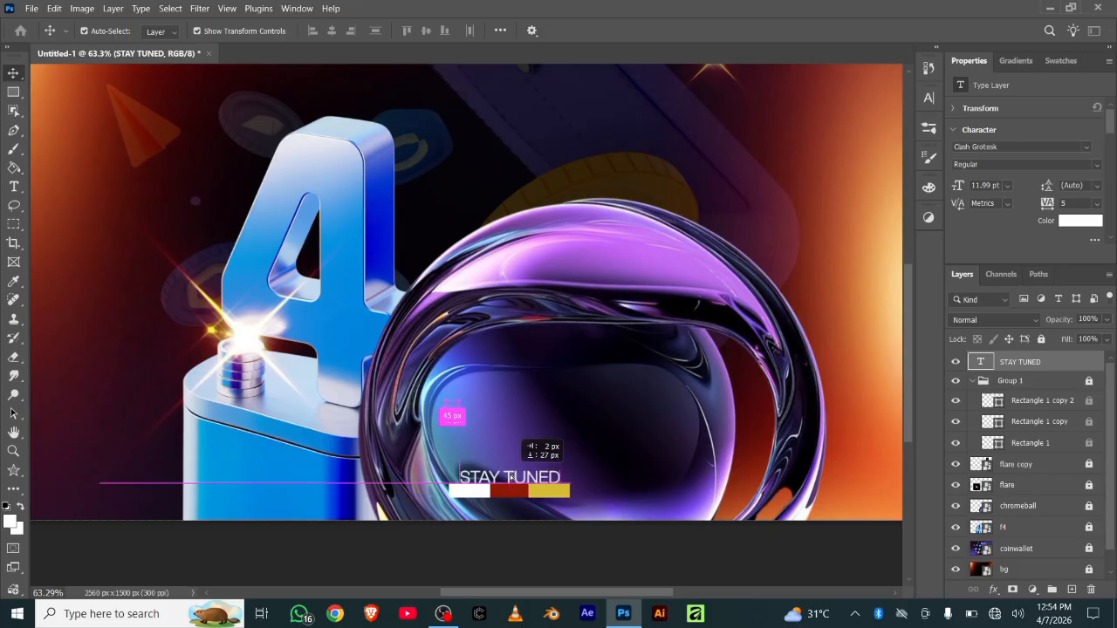
left_click_drag(511, 478, 513, 476)
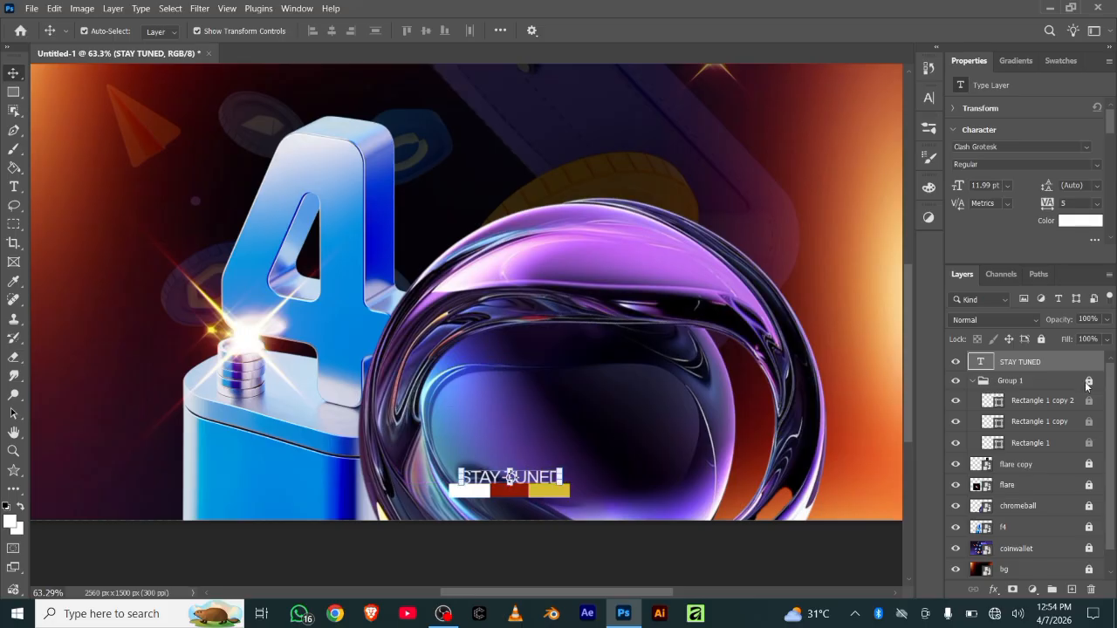
left_click(1041, 338)
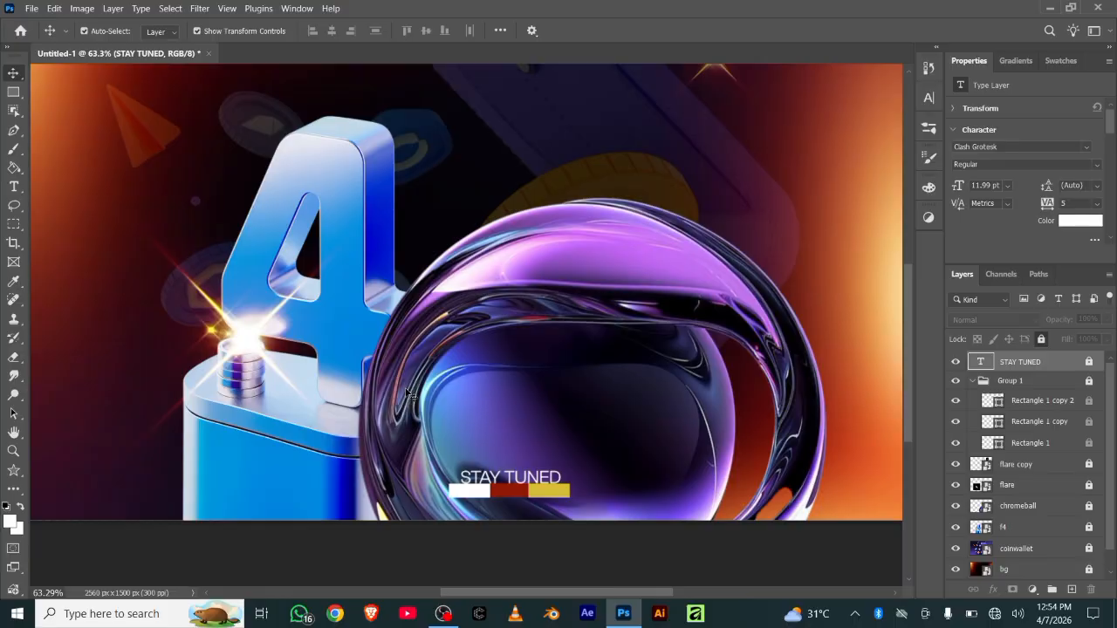
Step: Add the white text "DAYS TO GO" in Clash Grotesk Regular, 22.08 pt, above the chrome ball beside the blue 4
scroll(407, 395, "up", 1)
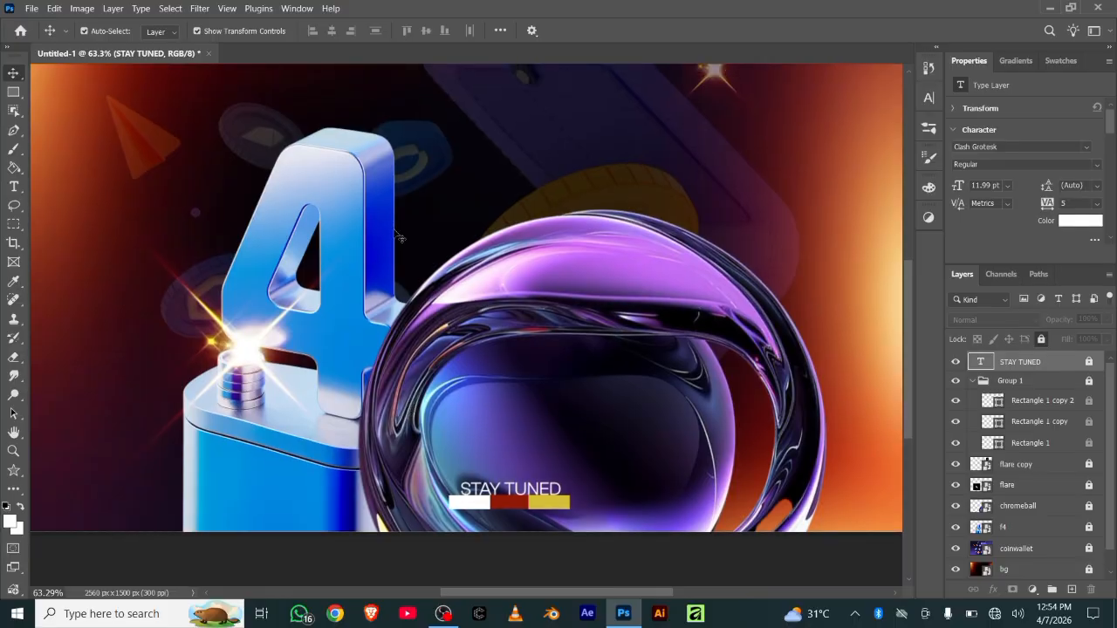
left_click(14, 187)
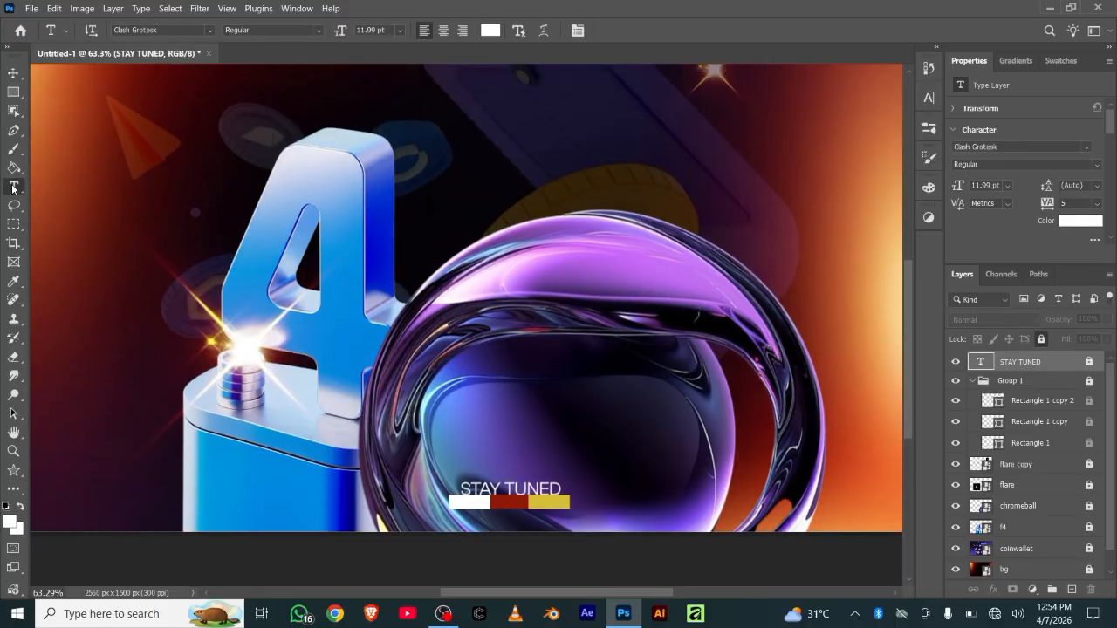
left_click(428, 145)
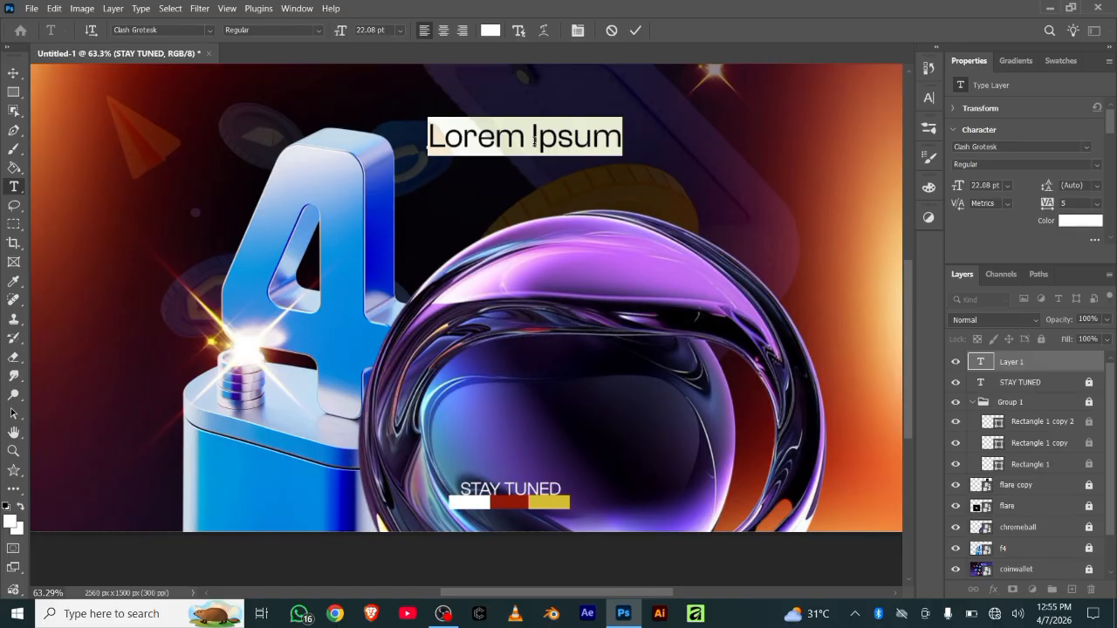
key("Right")
type("d")
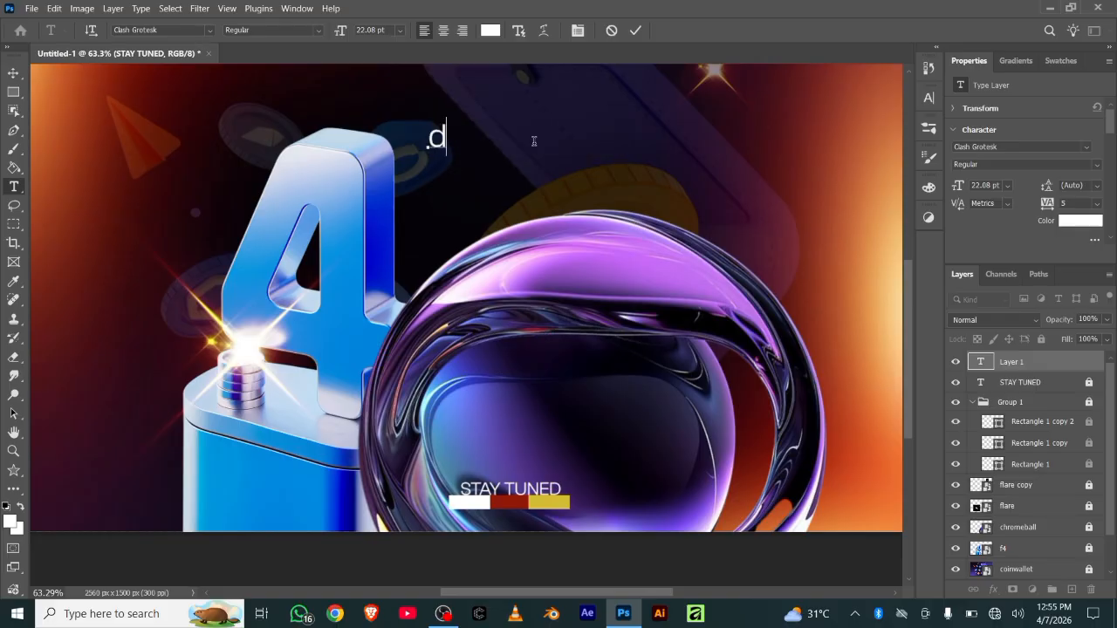
type("ay")
key("Delete")
key("Delete")
key("Delete")
type("DAYS TO")
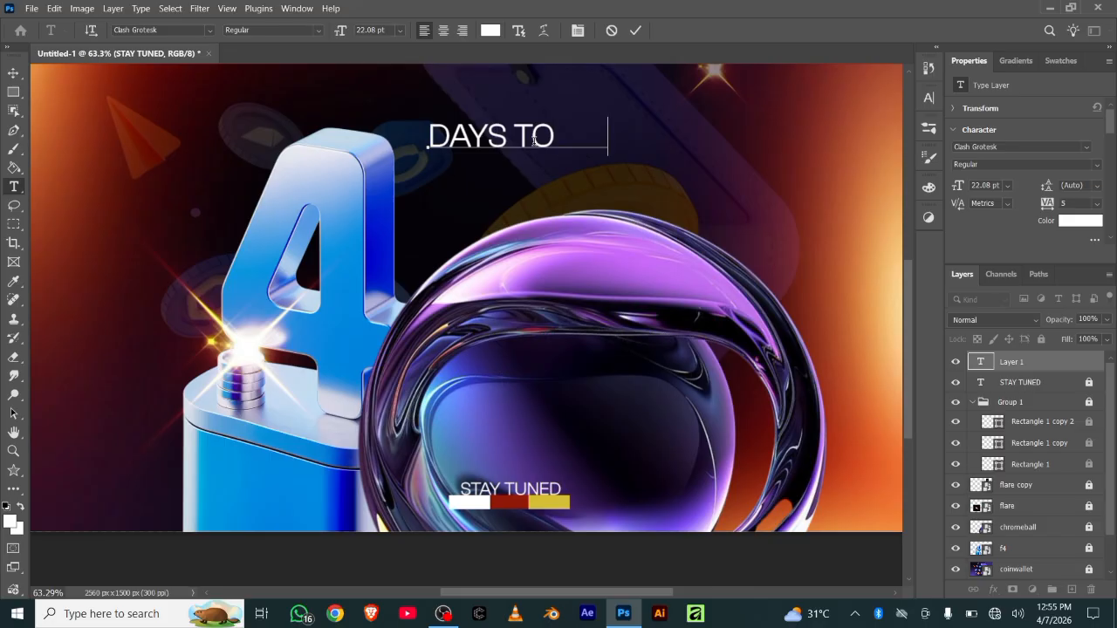
type(" GO")
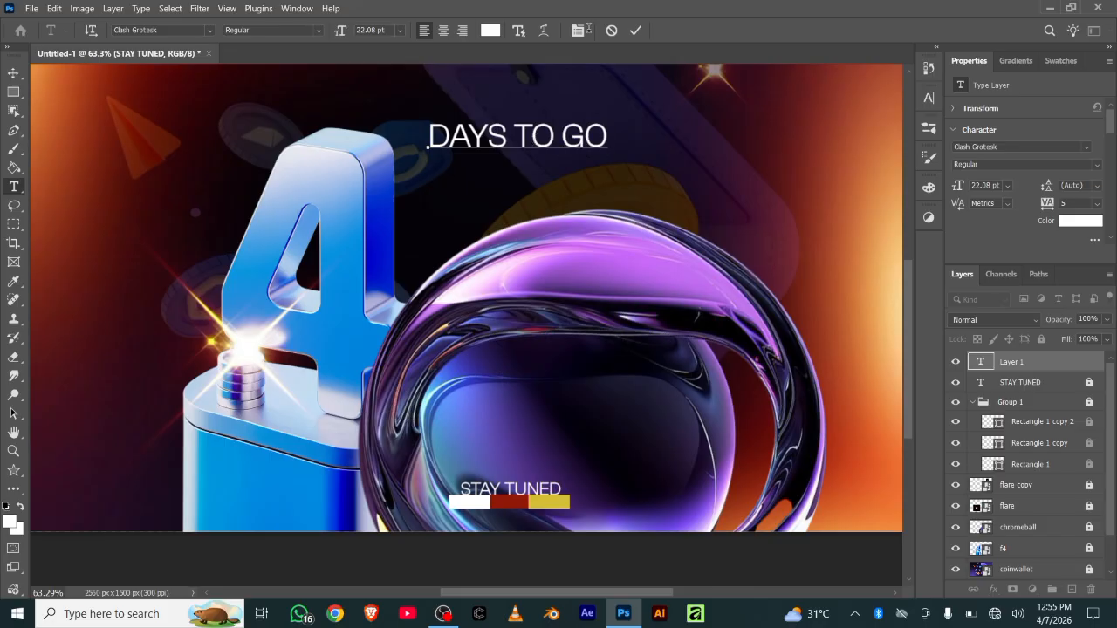
left_click(635, 30)
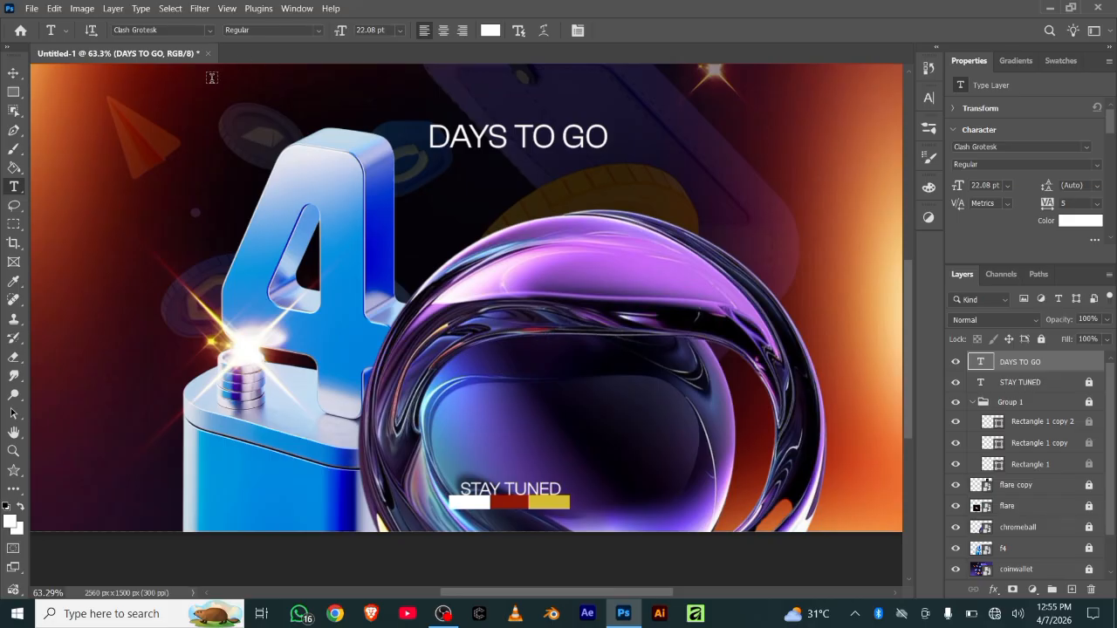
Step: Browse the fonts for the DAYS TO GO text and set it to Clash Grotesk Semibold
left_click(210, 30)
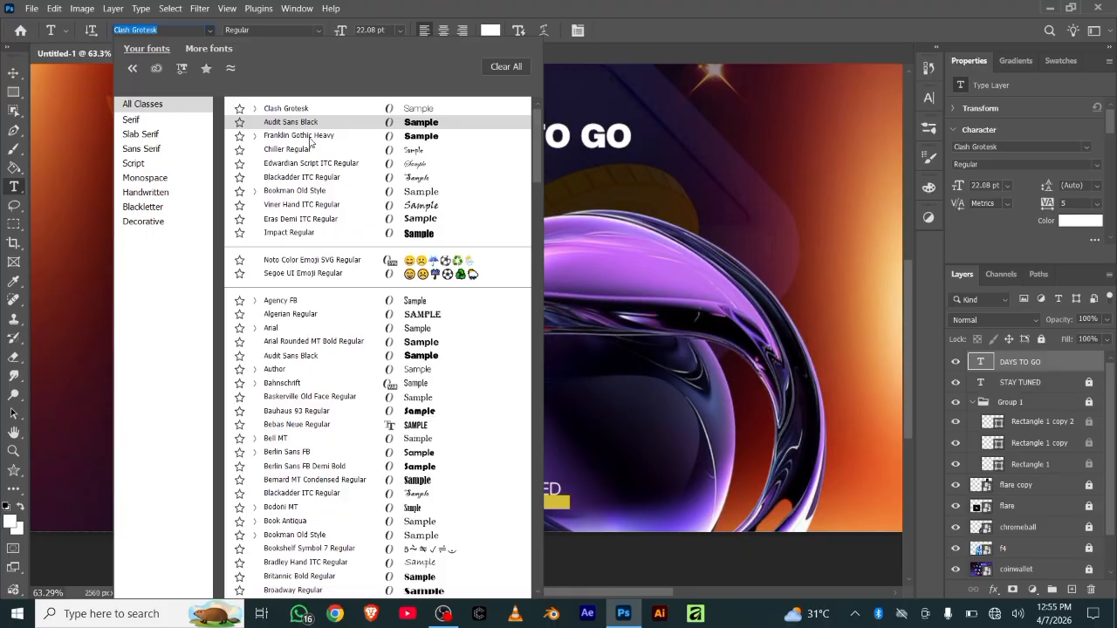
scroll(359, 215, "down", 5)
scroll(310, 205, "up", 4)
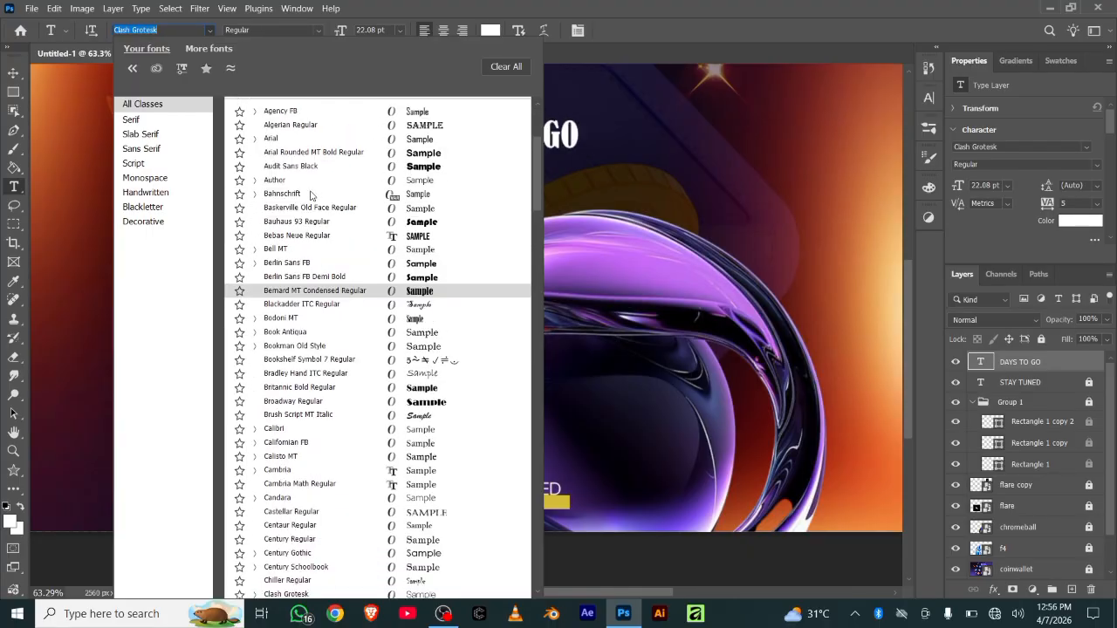
scroll(308, 203, "up", 3)
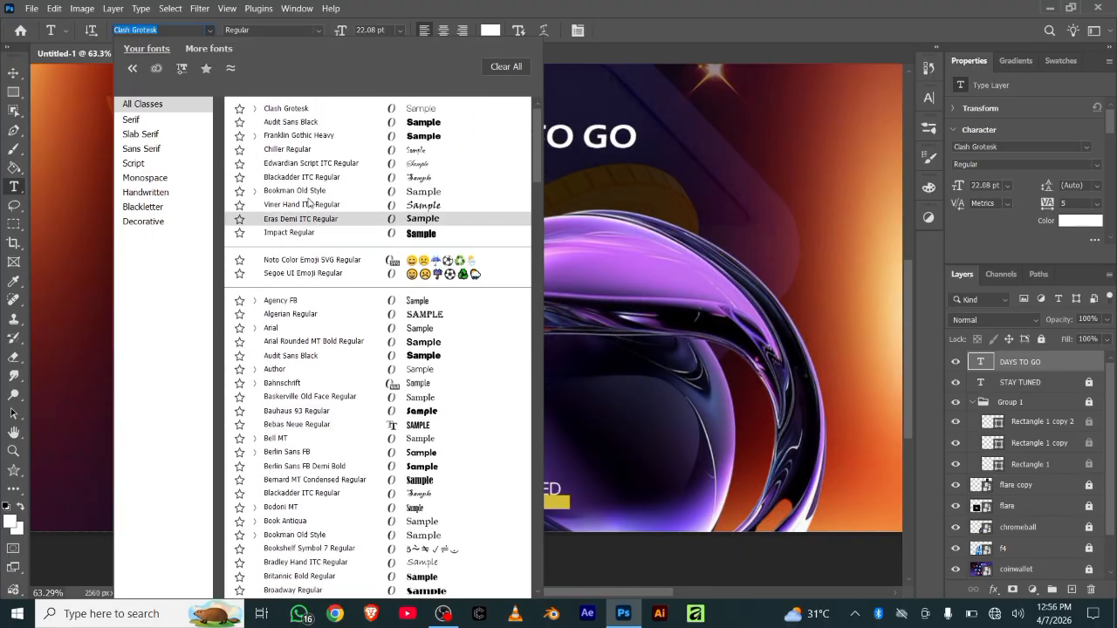
left_click(297, 108)
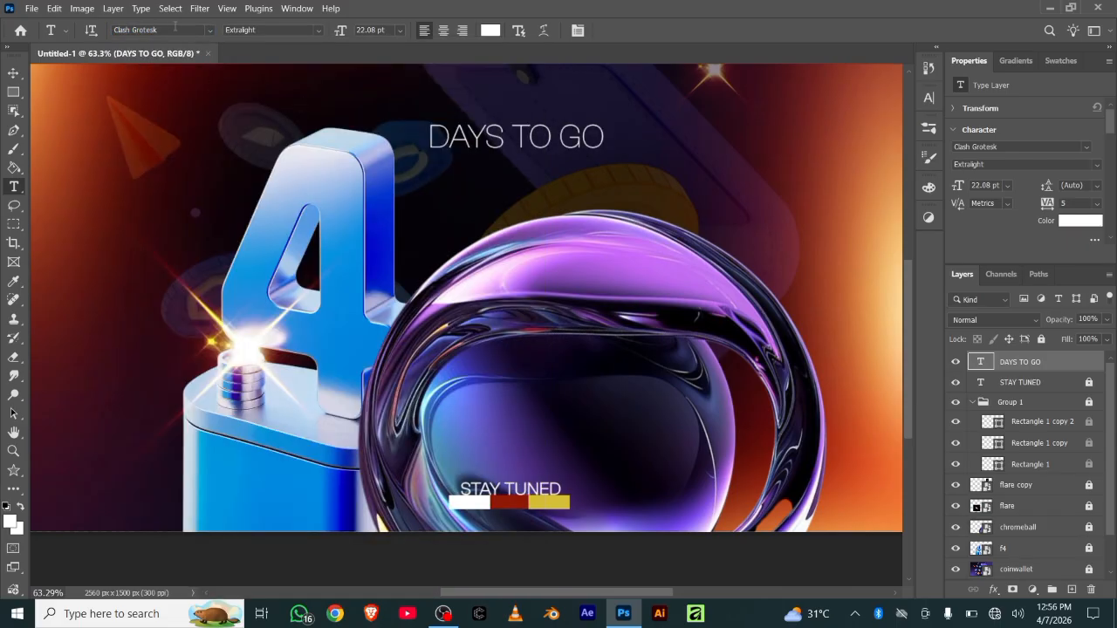
left_click(316, 31)
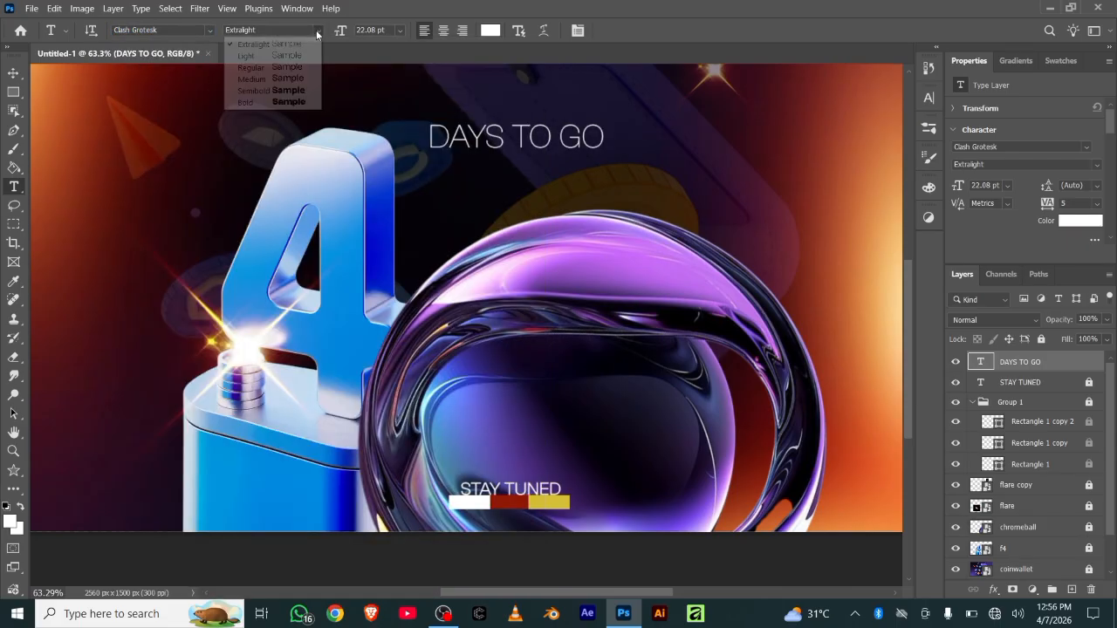
left_click(297, 91)
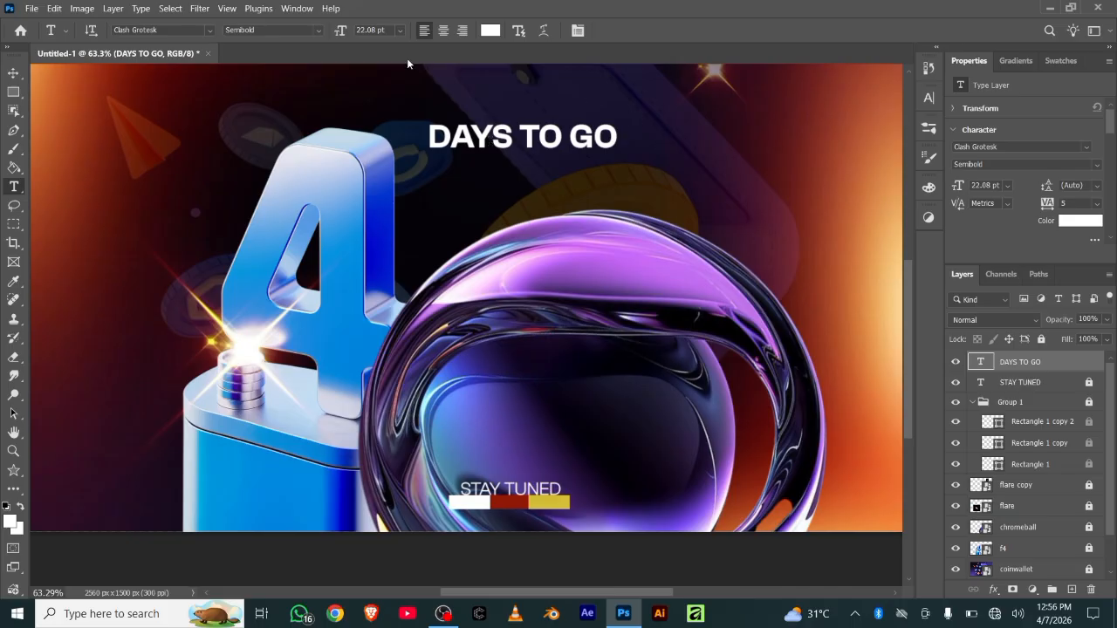
Step: Break the DAYS TO GO text into two lines, with TO GO beneath DAYS
left_click(13, 73)
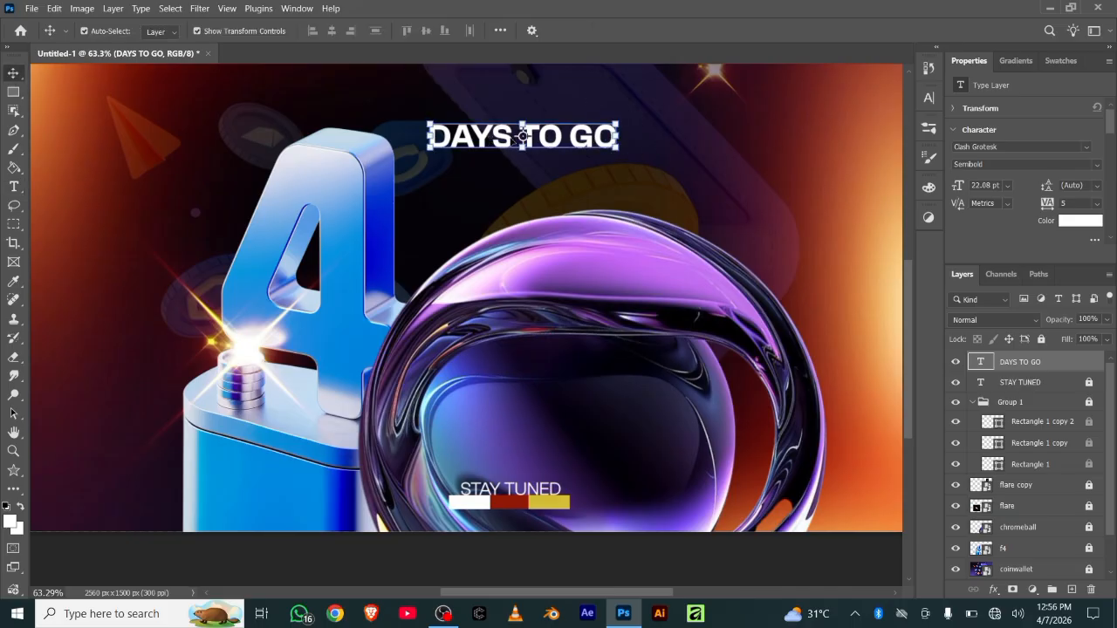
double_click(521, 135)
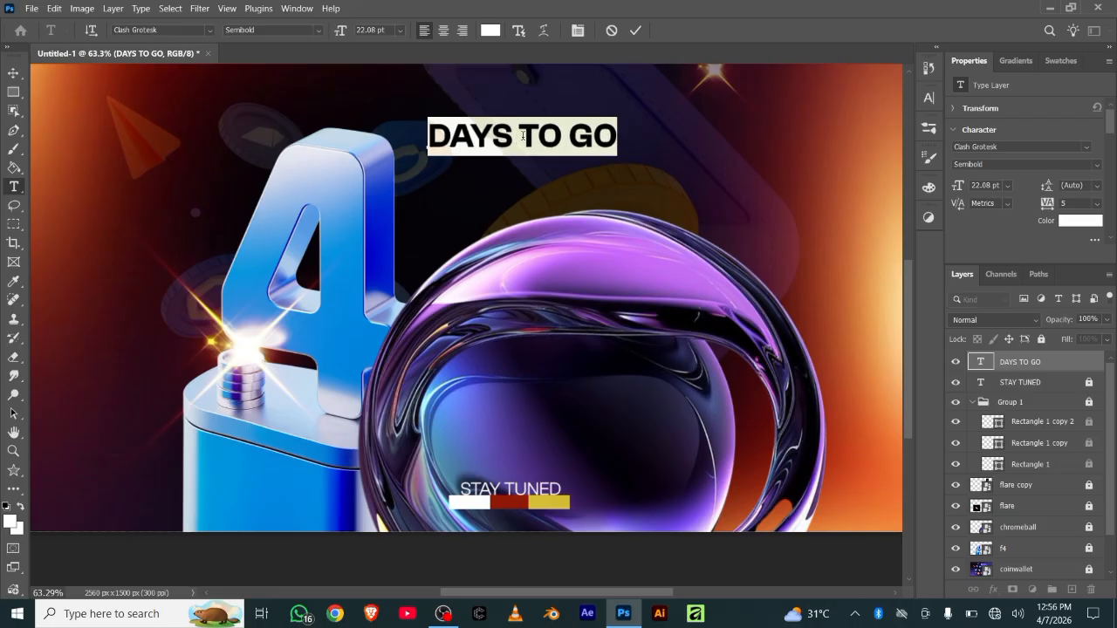
left_click(519, 135)
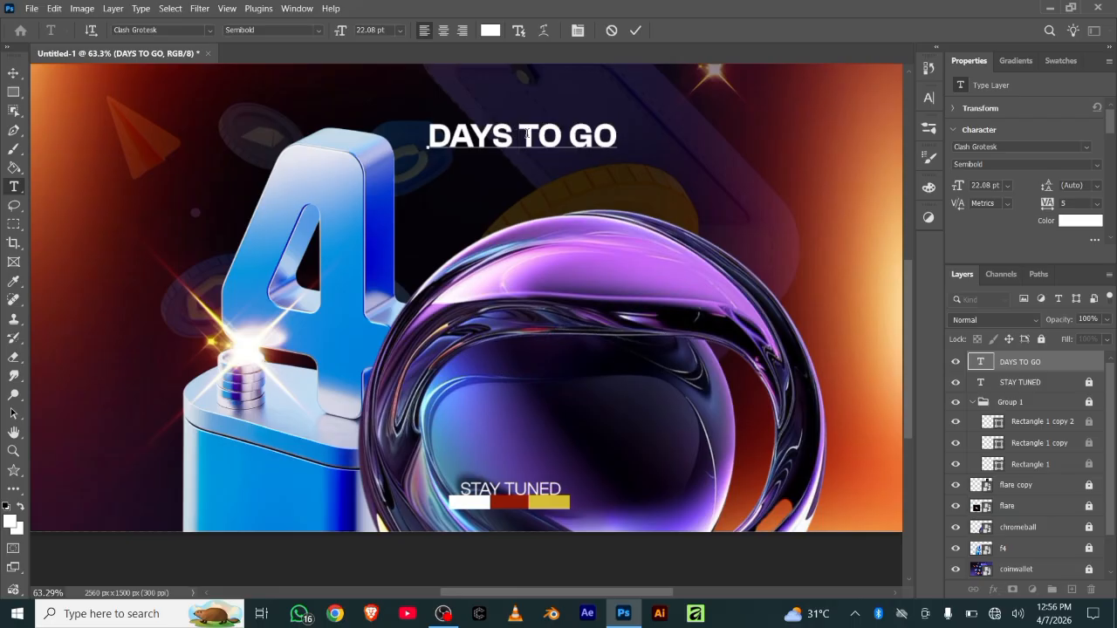
key("Return")
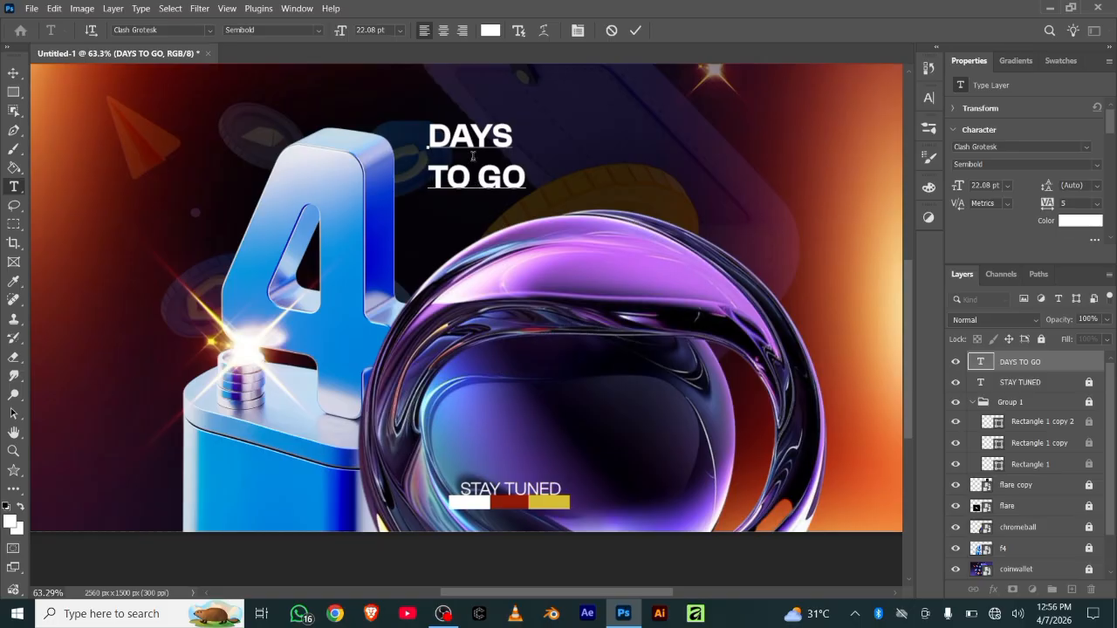
left_click(13, 73)
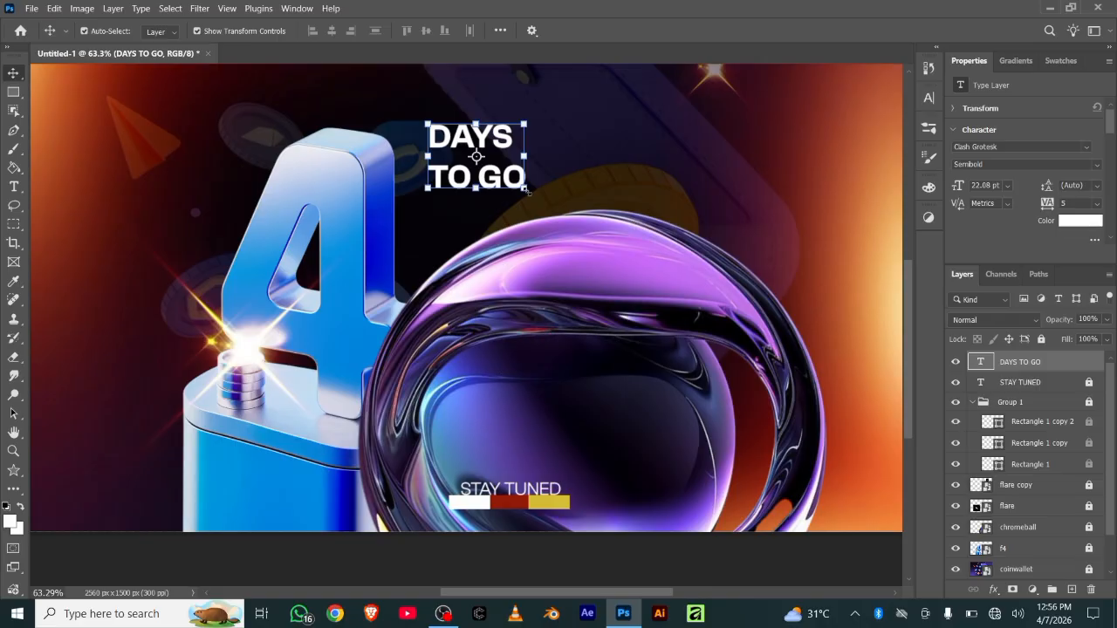
Step: Scale the DAYS TO GO text up to about 219% (48.32 pt) and place it beside the blue 4, overlapping the chrome ball's upper edge
left_click_drag(537, 194, 601, 217)
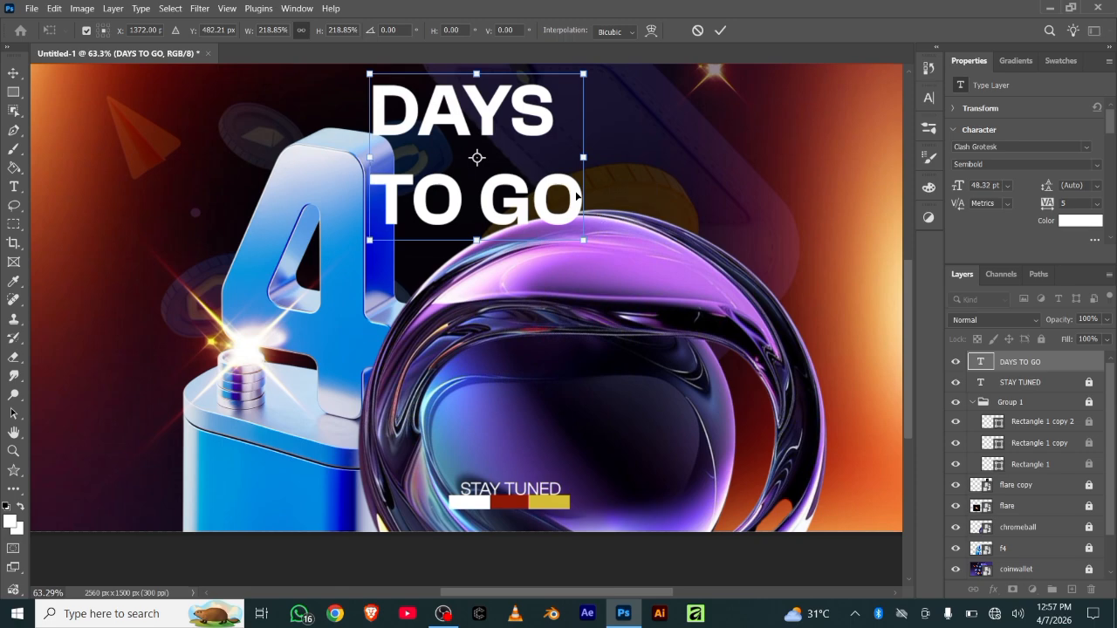
left_click_drag(507, 202, 557, 239)
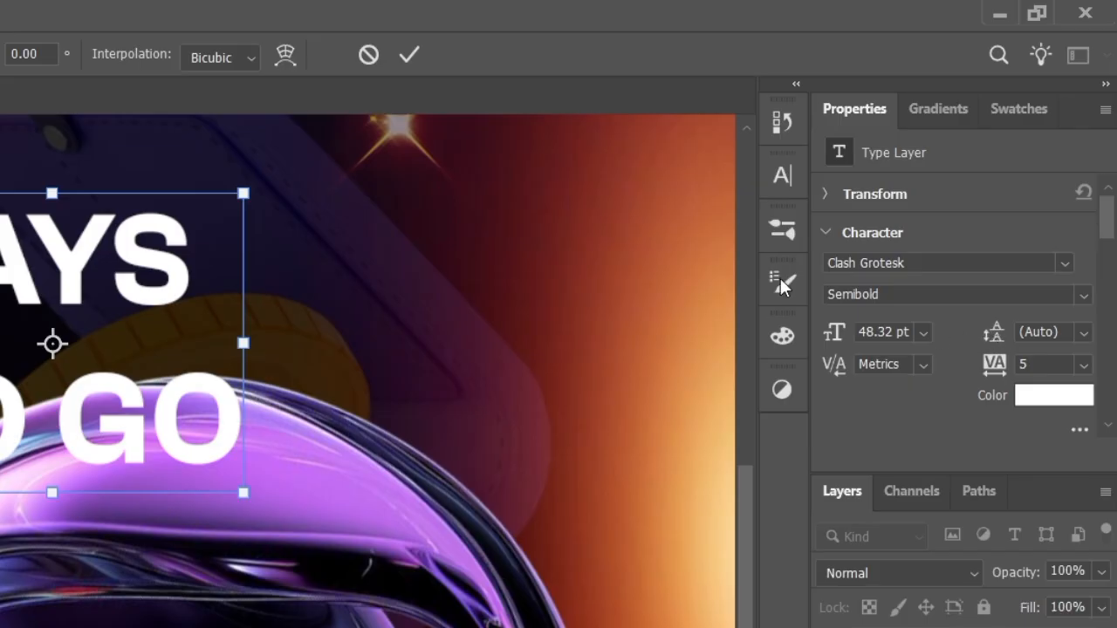
left_click(408, 57)
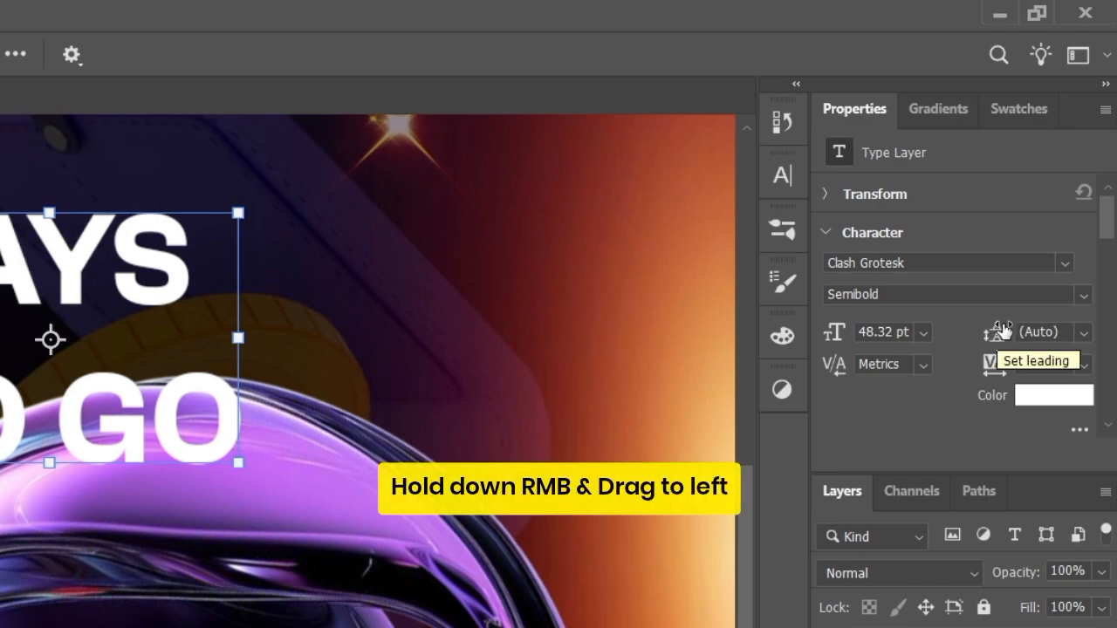
Step: Set the DAYS TO GO text's leading to 40 pt, and enlarge it to about 114% (55.13 pt), shifted slightly lower beside the blue 4
left_click_drag(1004, 330, 971, 330)
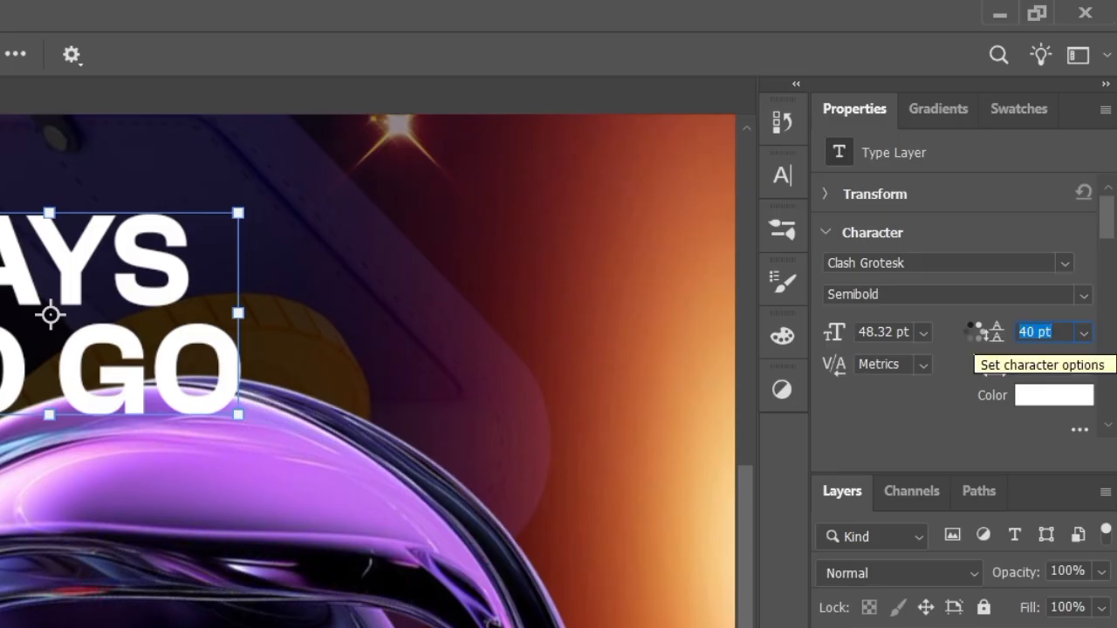
key("Return")
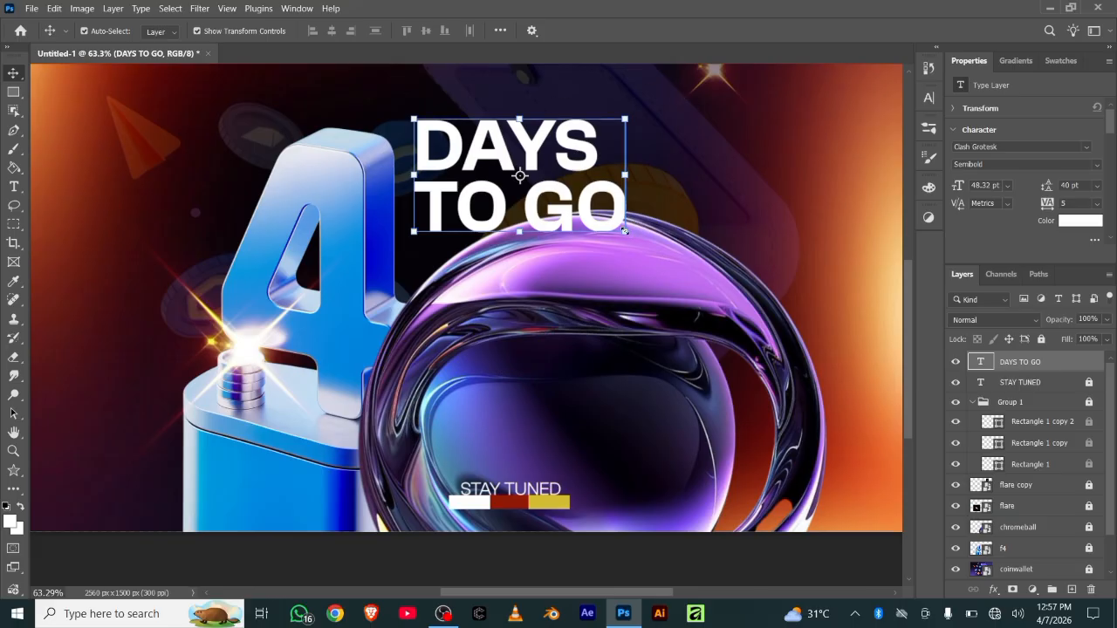
left_click_drag(624, 231, 641, 250)
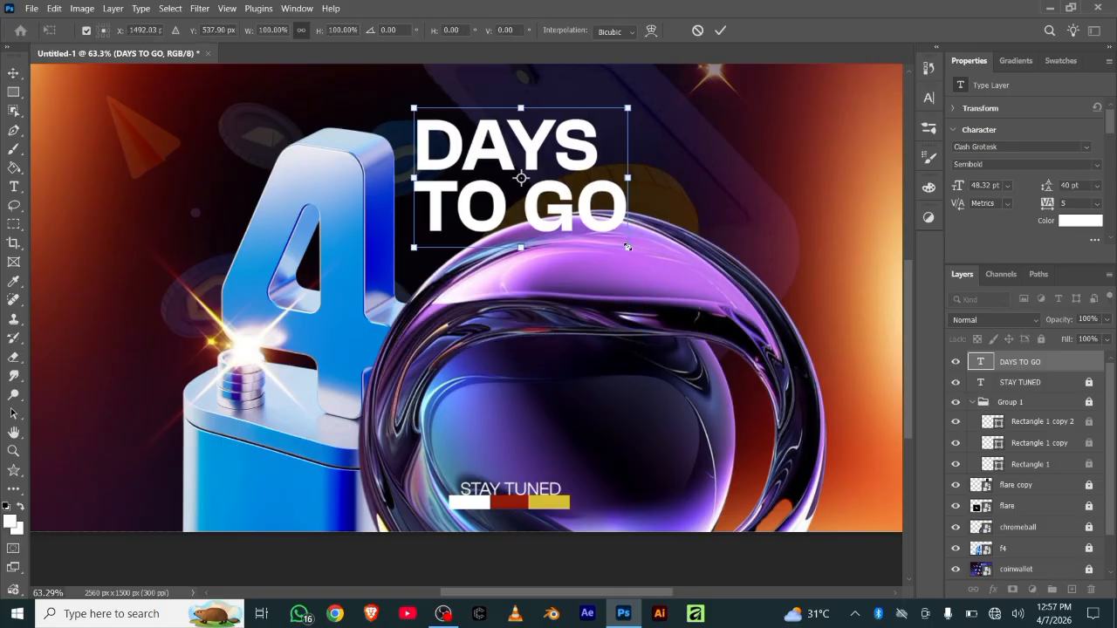
left_click_drag(627, 248, 642, 258)
left_click_drag(570, 217, 588, 239)
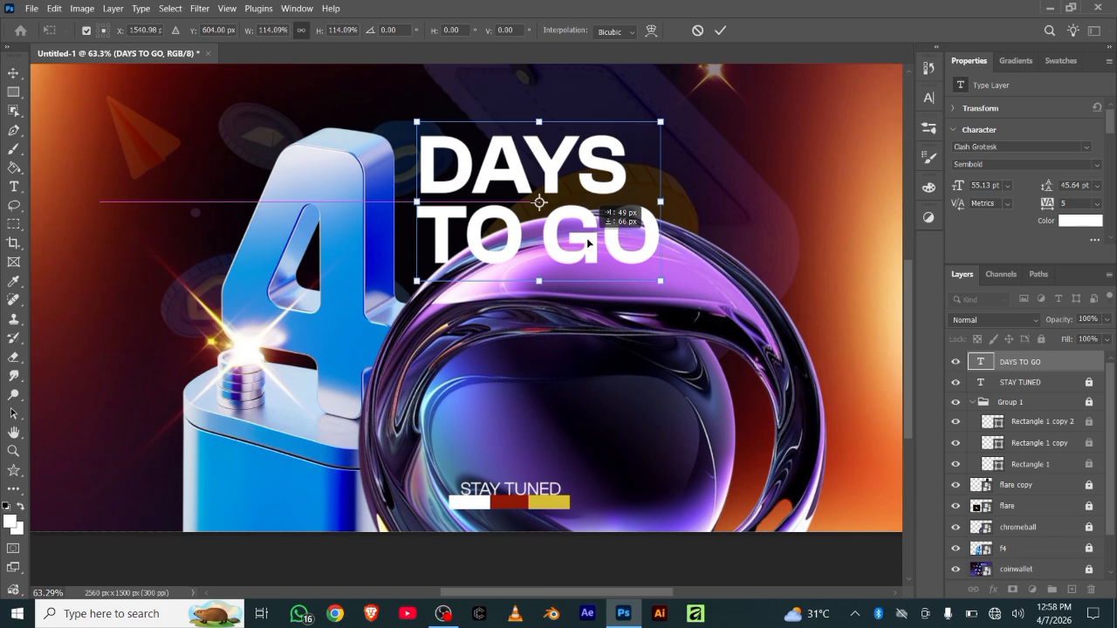
left_click(722, 30)
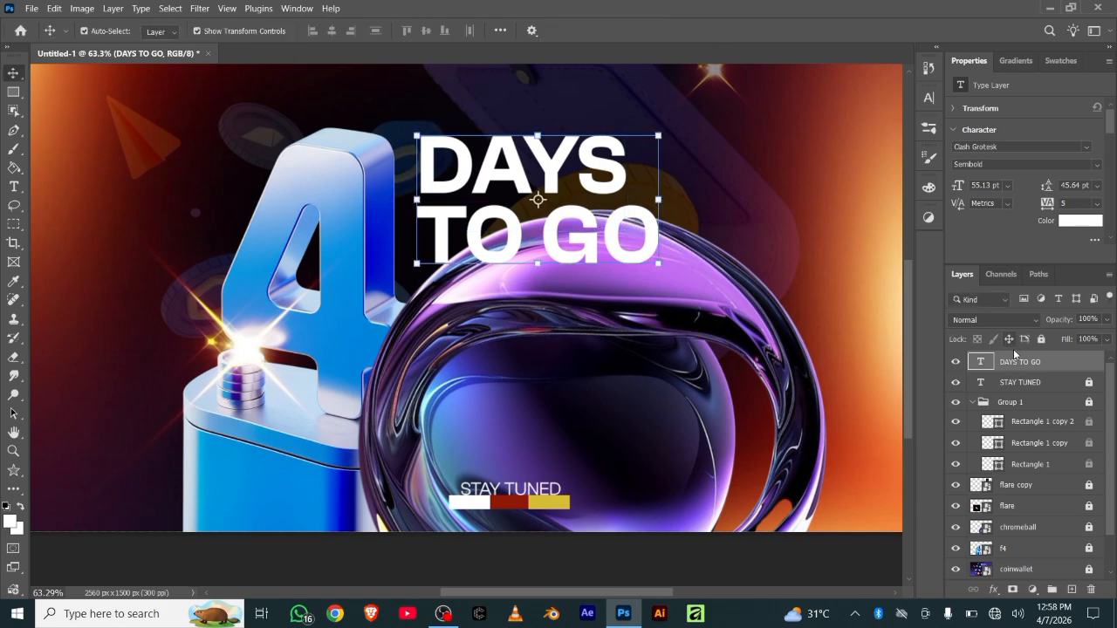
Step: Move the DAYS TO GO layer beneath the chromeball layer, directly above f4, and lock it
left_click_drag(1016, 364, 1023, 492)
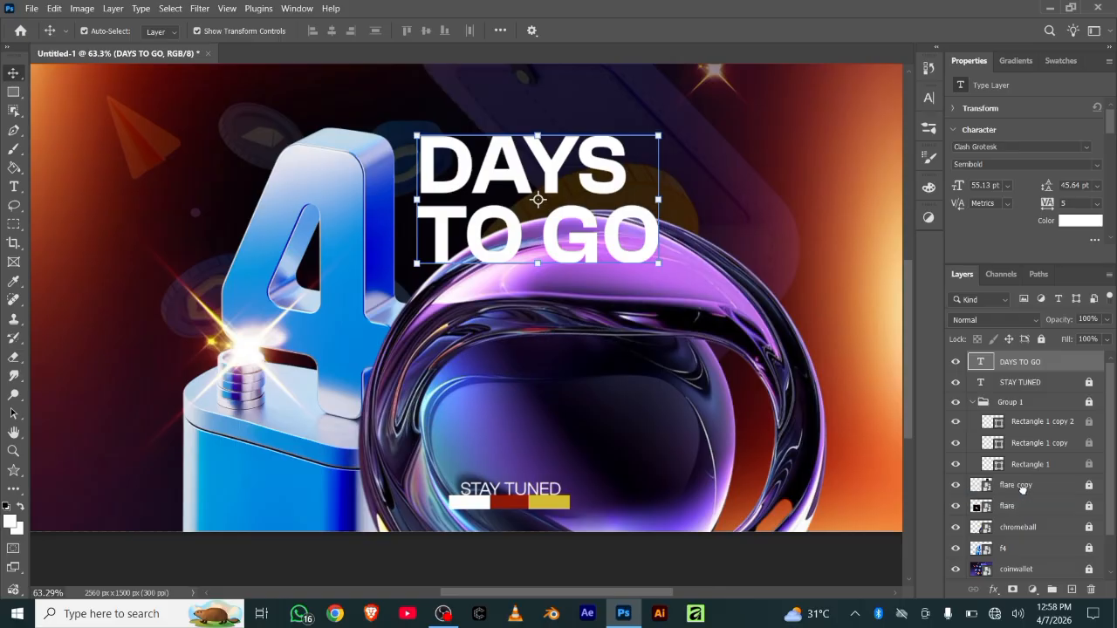
scroll(1022, 476, "down", 2)
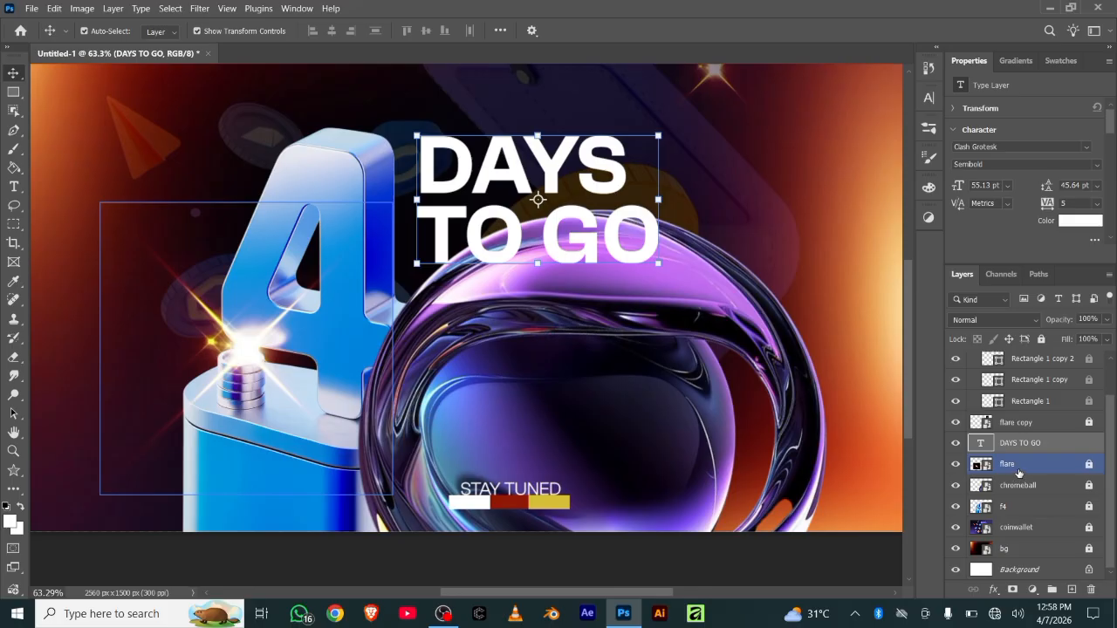
left_click_drag(1039, 446, 1046, 490)
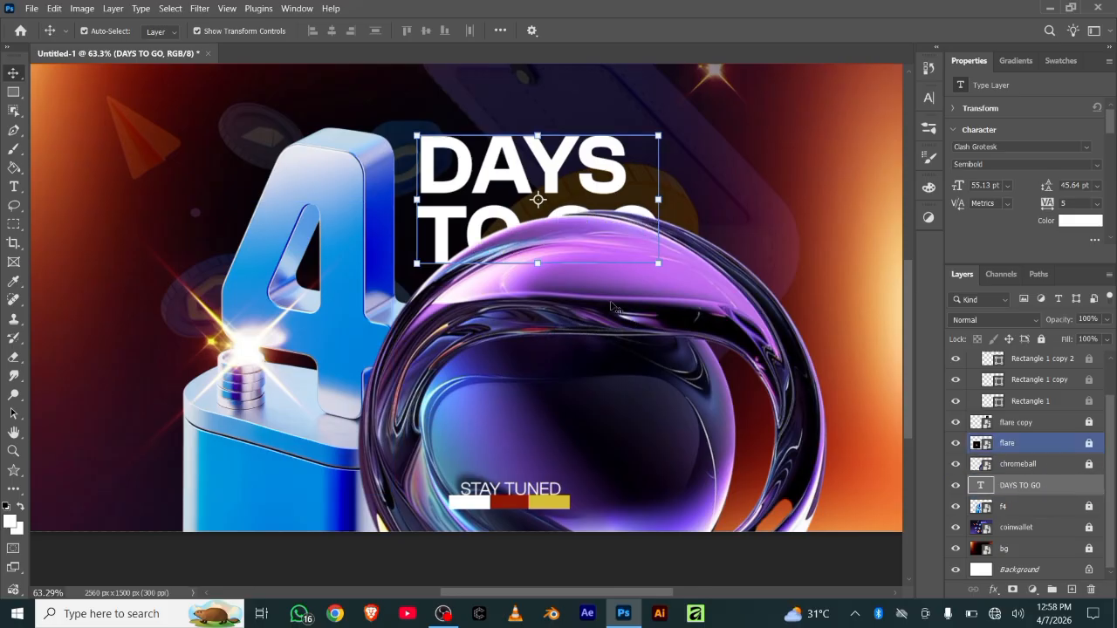
left_click(1041, 340)
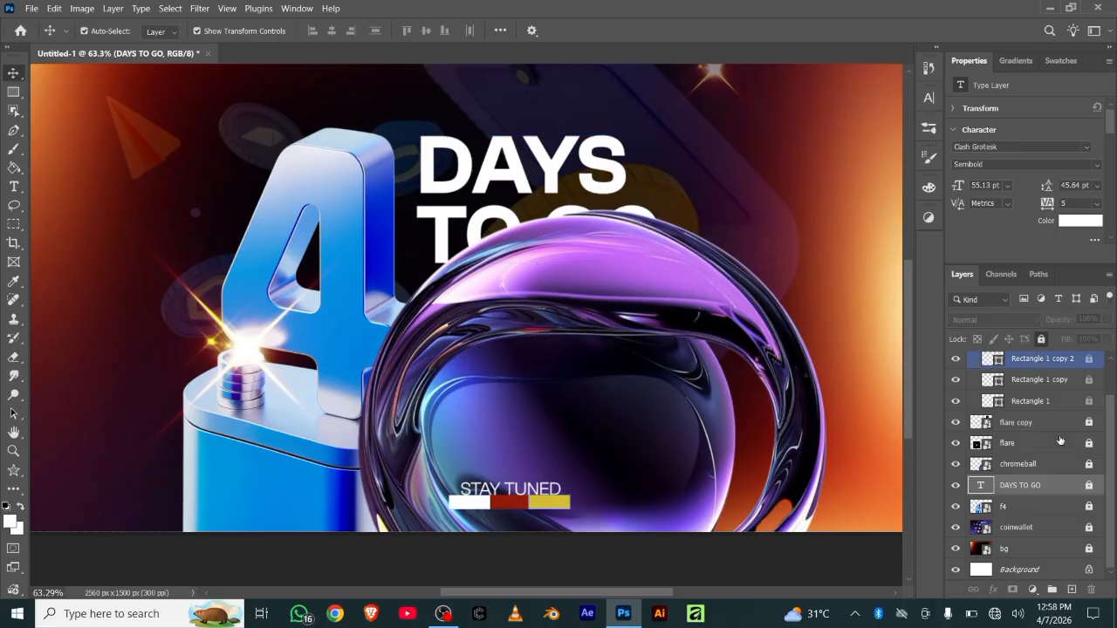
Step: Unlock the chromeball layer, shift the ball down and left to about X 1008 px, Y 692 px, and lock it again
left_click(1086, 525)
left_click(1085, 509)
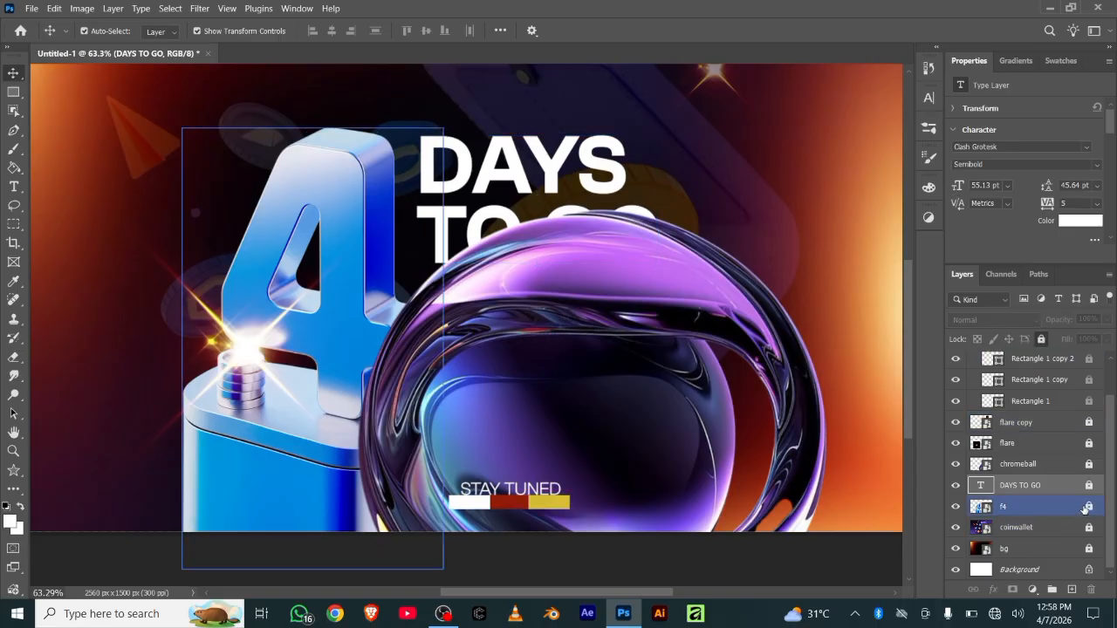
left_click(1088, 465)
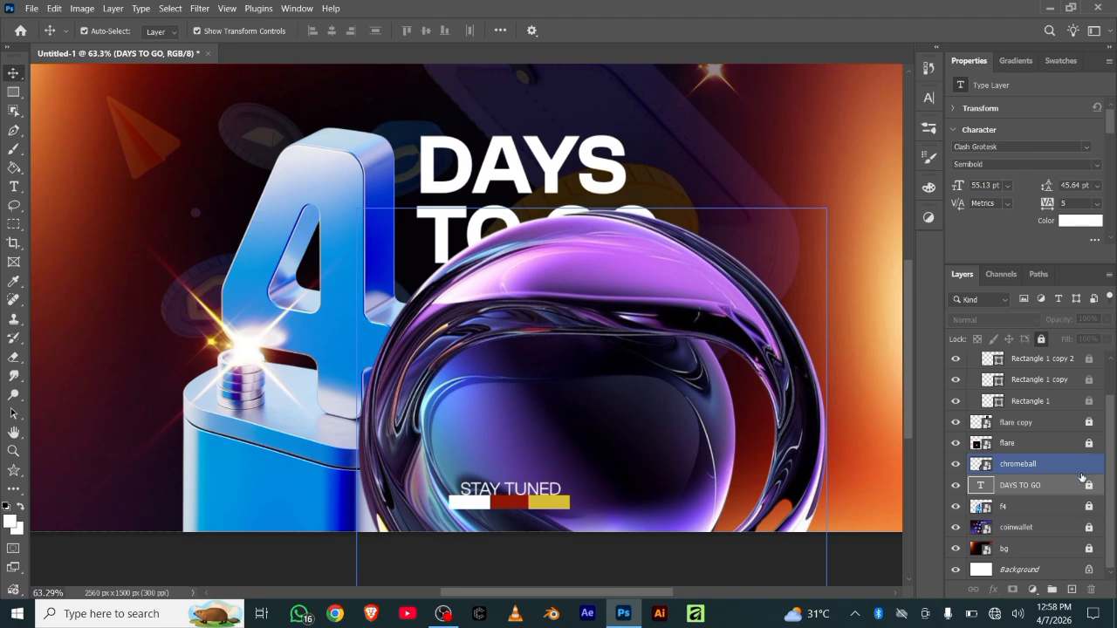
mouse_move(602, 315)
left_mouse_down()
mouse_move(600, 329)
mouse_move(586, 330)
left_mouse_up()
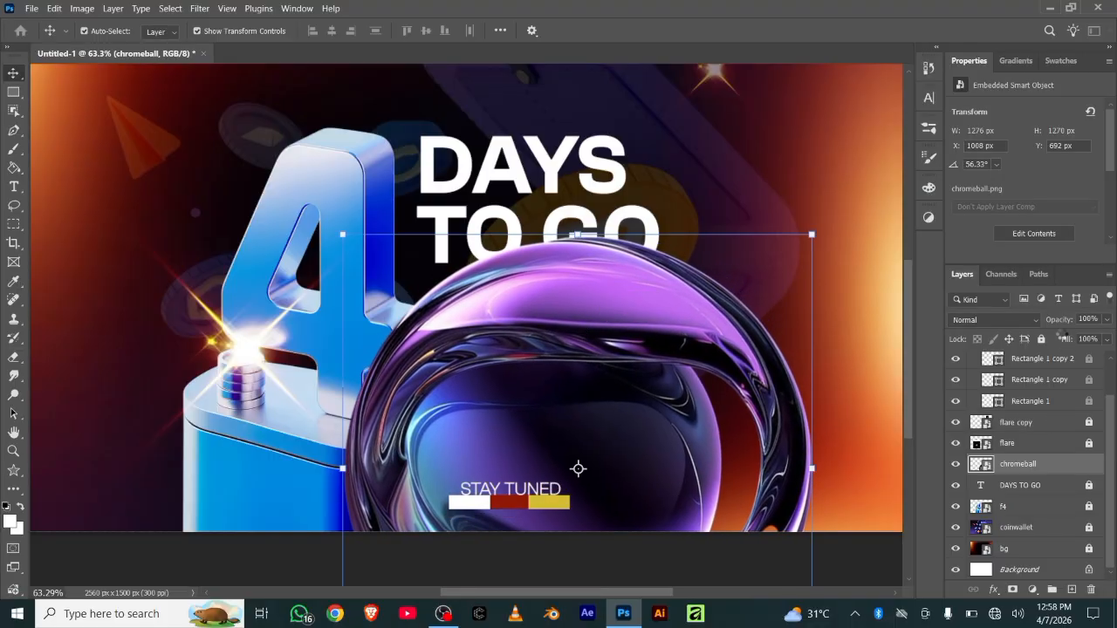
left_click(1041, 340)
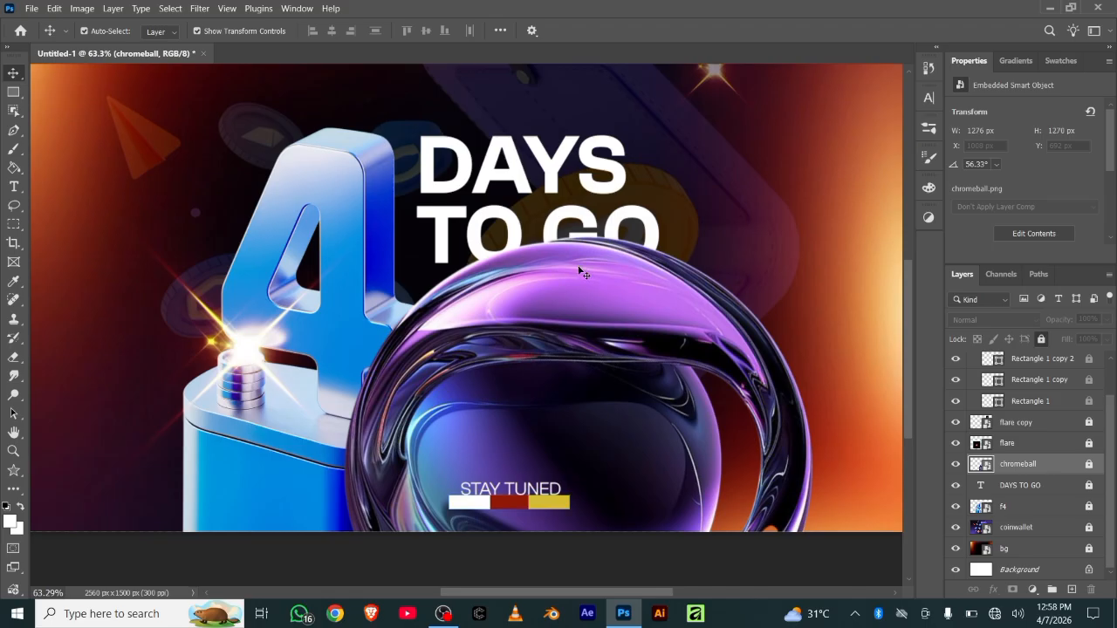
left_click(581, 239)
left_click(547, 274)
scroll(547, 274, "down", 3)
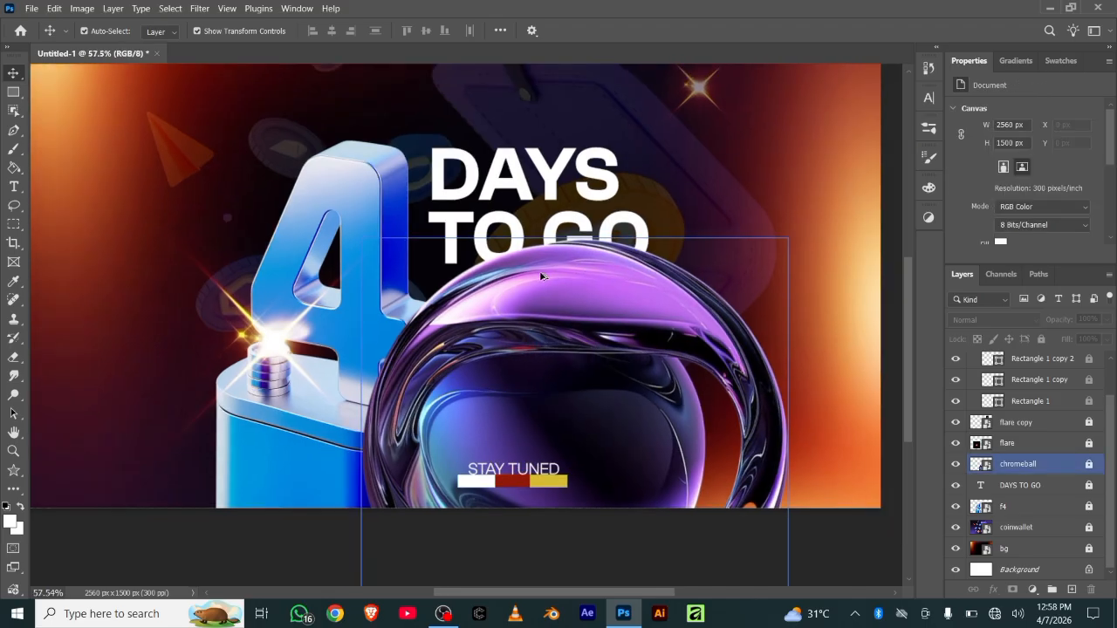
scroll(535, 278, "down", 1)
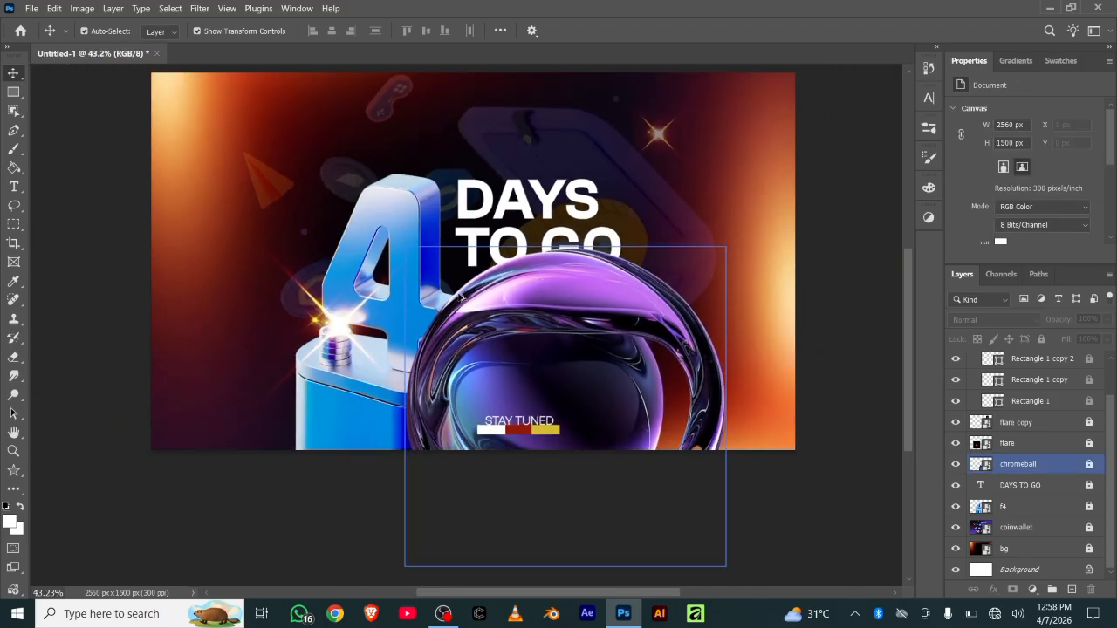
left_click(454, 300)
scroll(450, 299, "down", 1)
left_click(573, 281)
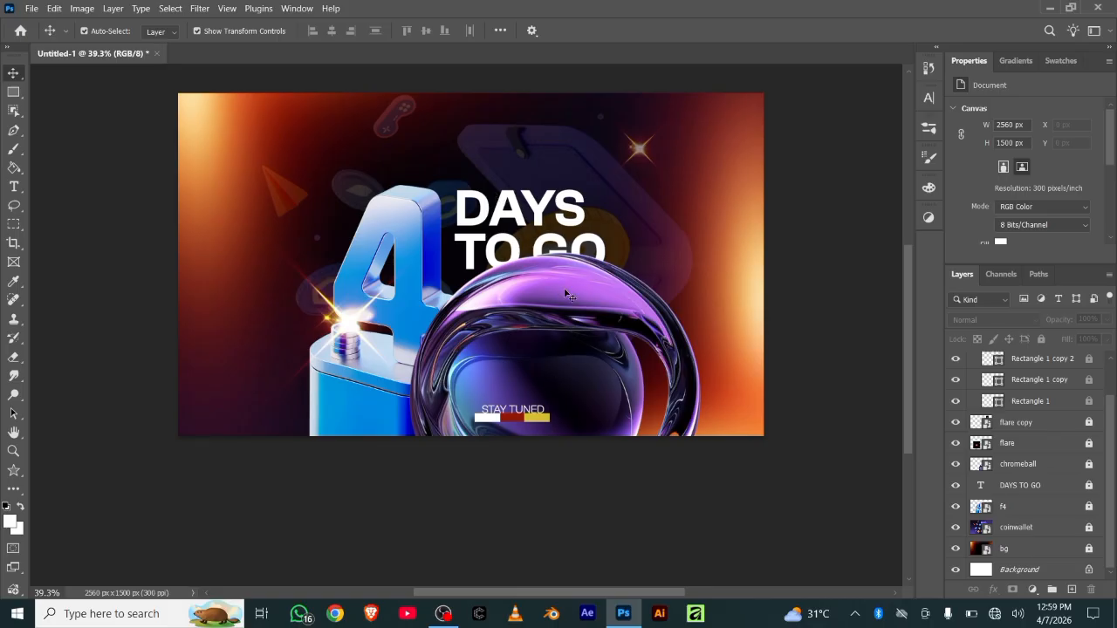
Step: Add the white three-line text "We are / launching / soon" over the chrome ball in Clash Grotesk Semibold, 22.08 pt
left_click(14, 186)
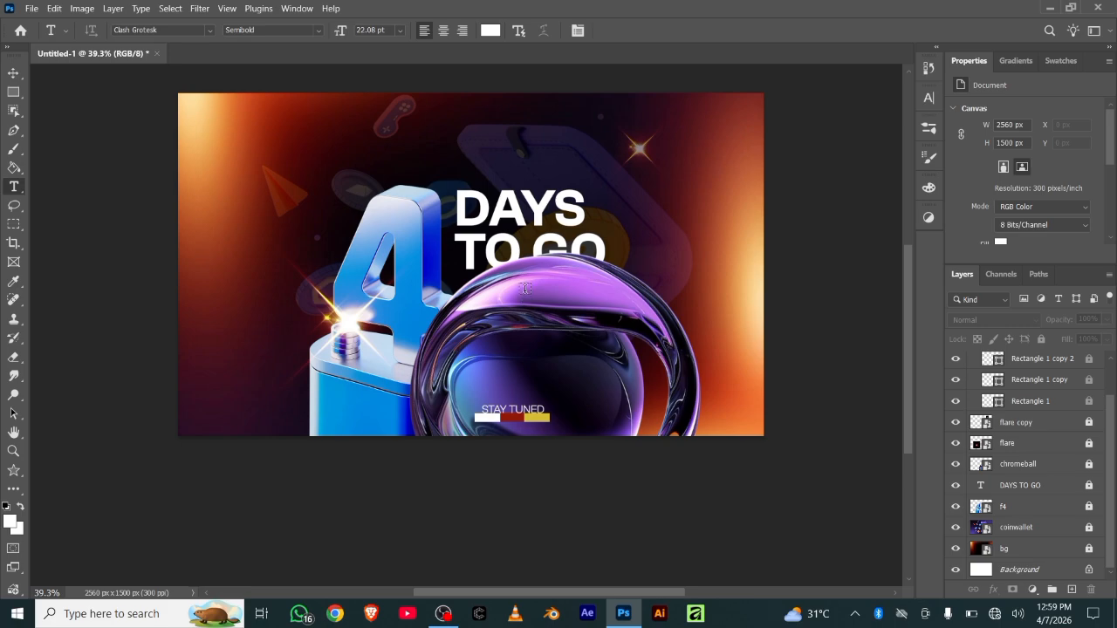
left_click(526, 299)
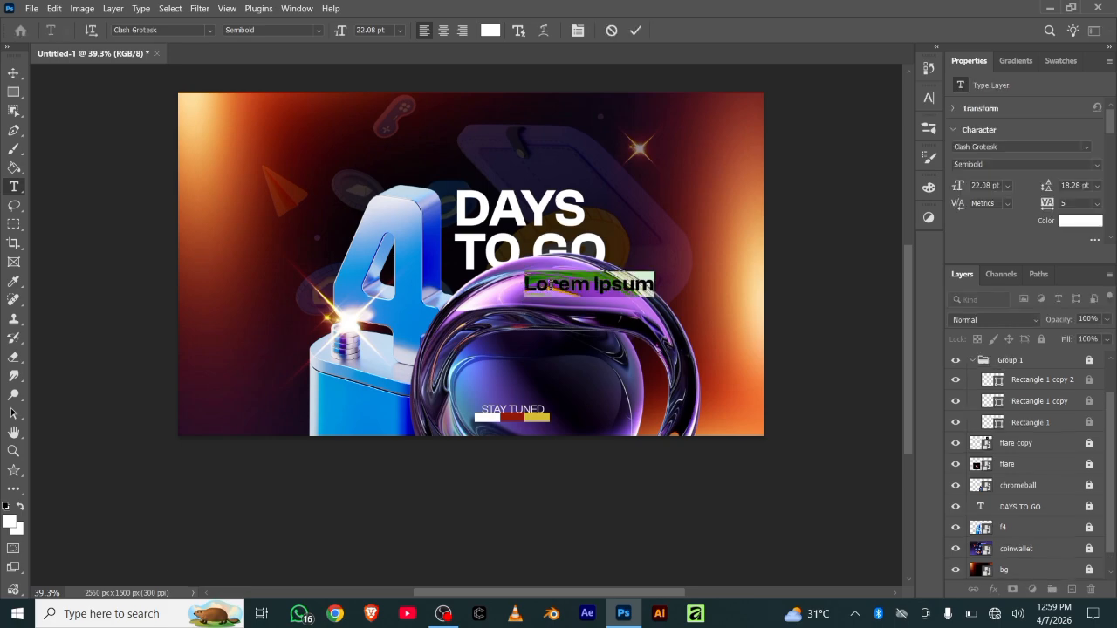
type("D")
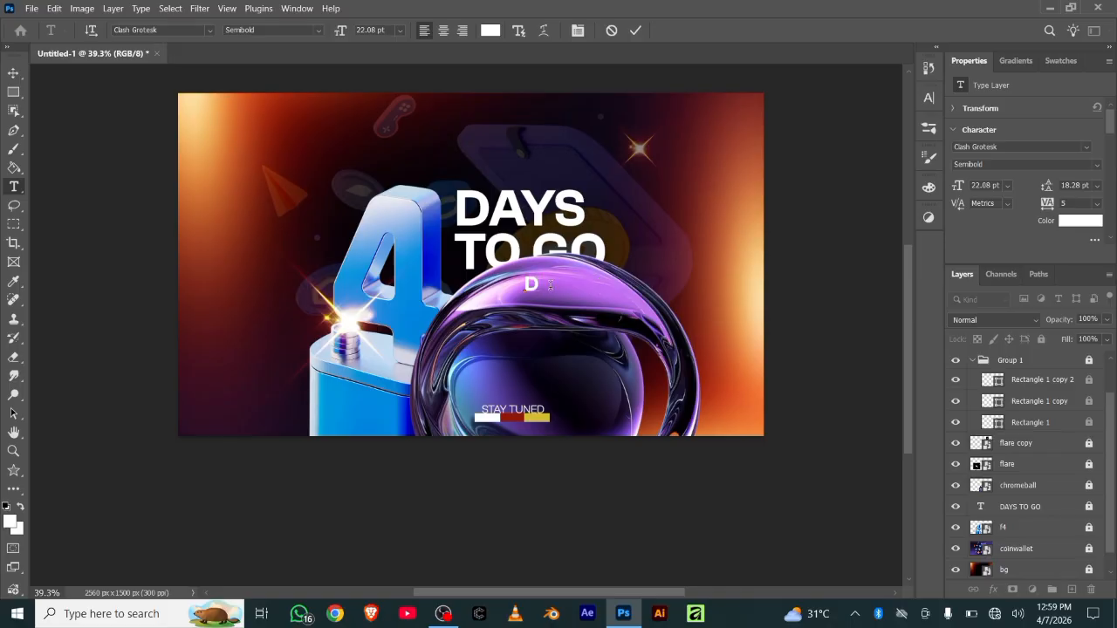
key("BackSpace")
type("We are ")
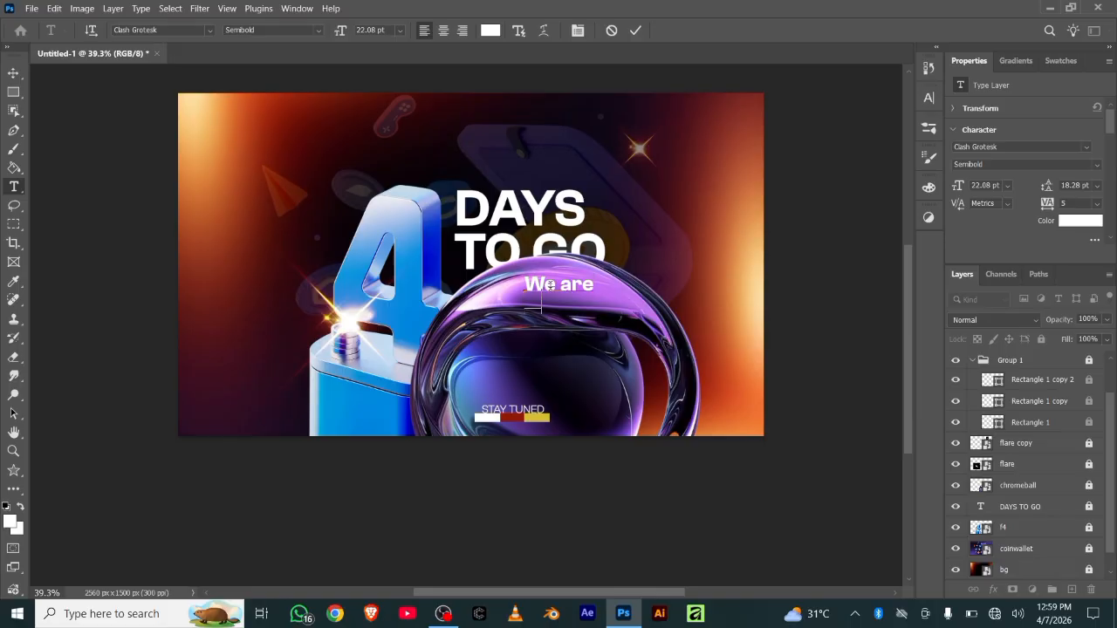
type("launch")
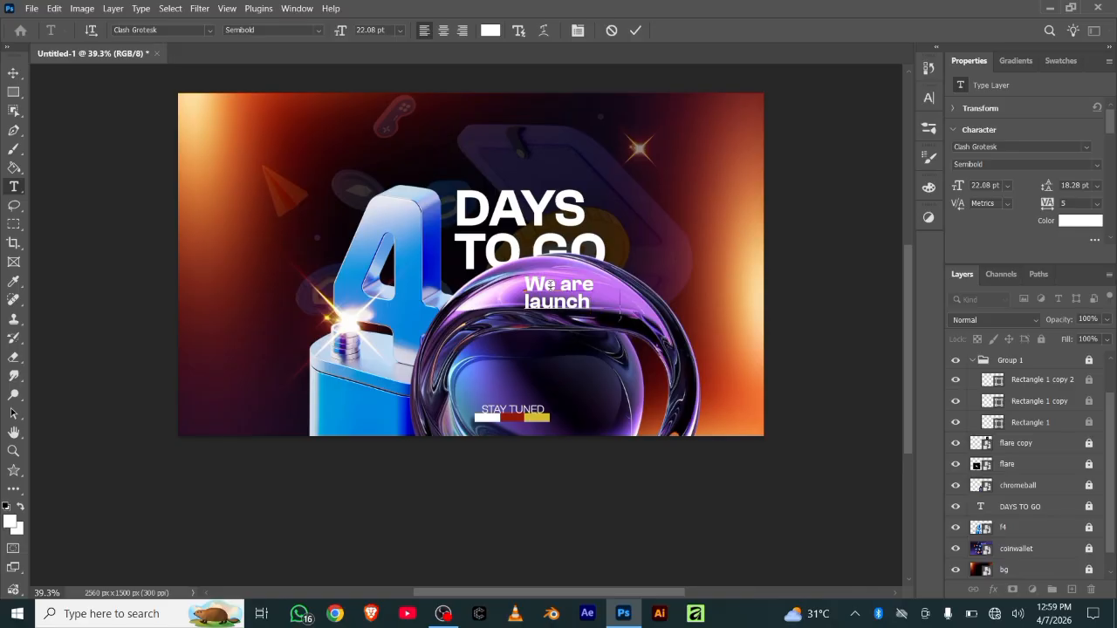
type("ing sonn")
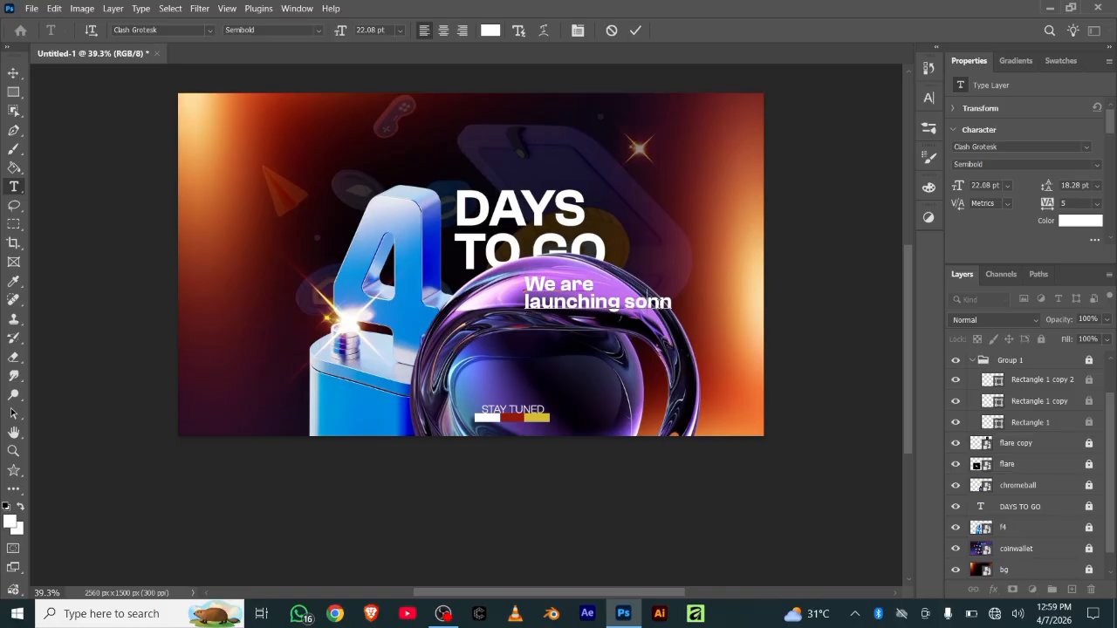
key("BackSpace")
type("O")
key("BackSpace")
type("o")
left_click(626, 300)
key("Return")
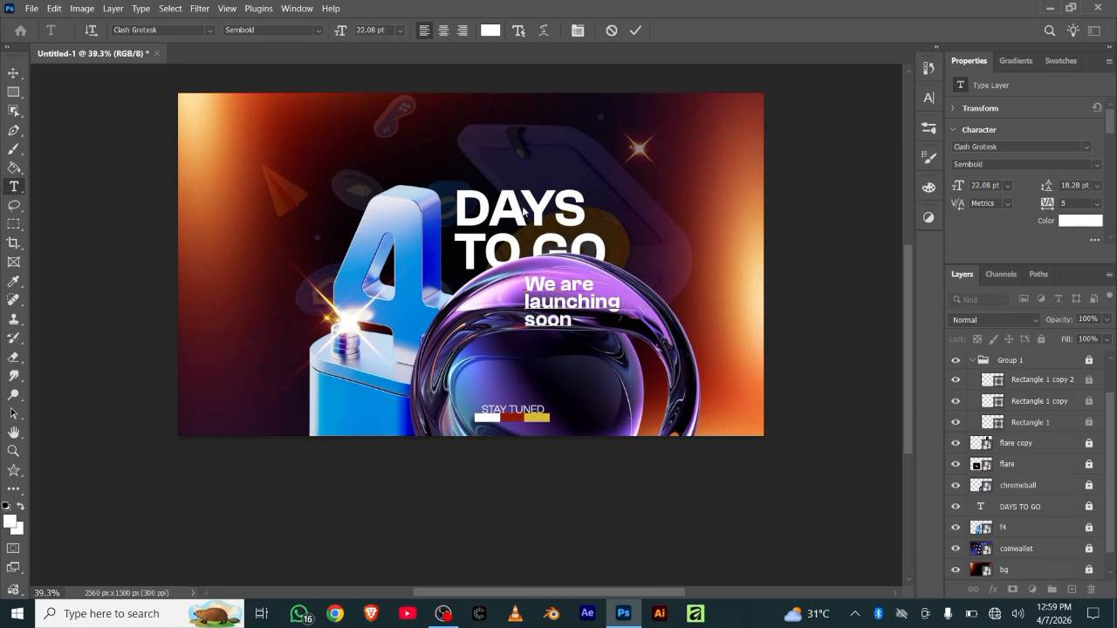
Step: Commit the "We are launching soon" text and, after trying Light, set its font style to Regular
left_click(317, 31)
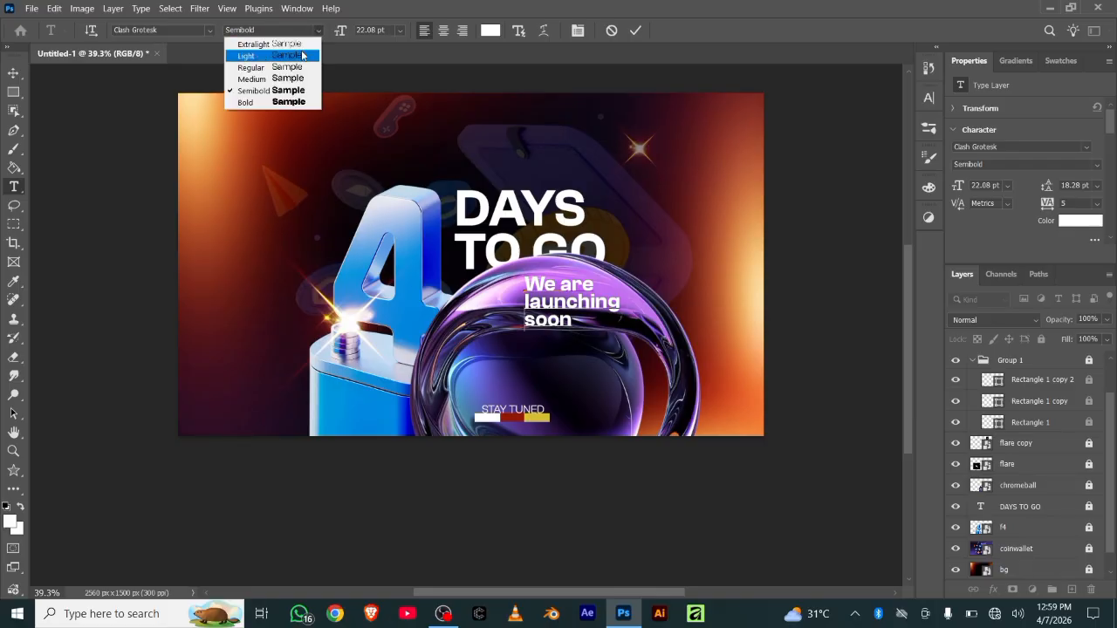
left_click(301, 55)
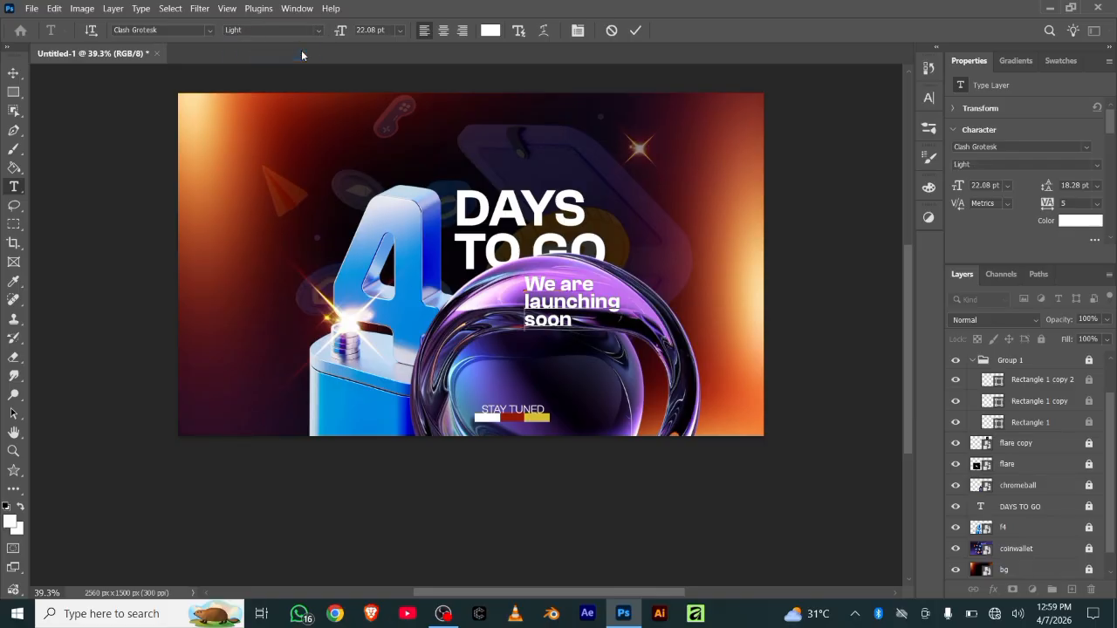
left_click(635, 31)
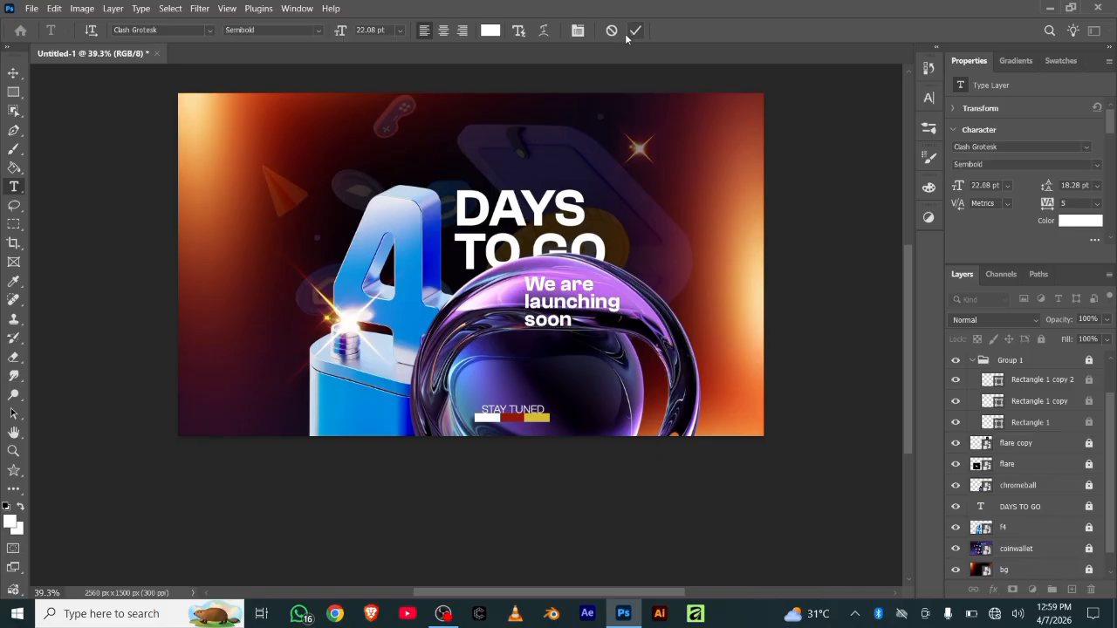
left_click(316, 31)
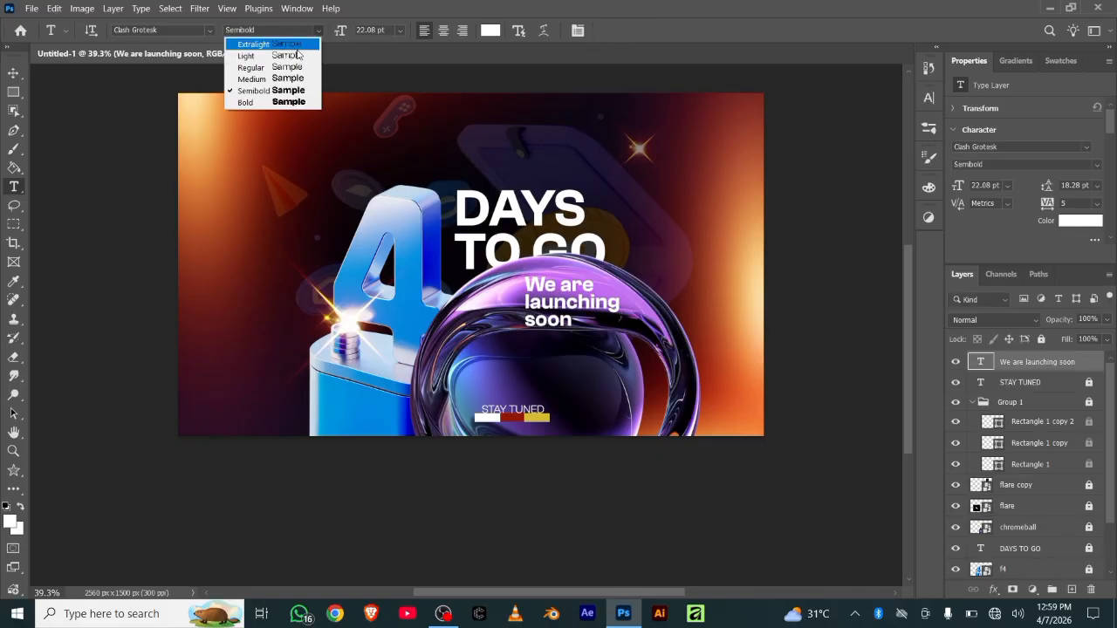
left_click(296, 58)
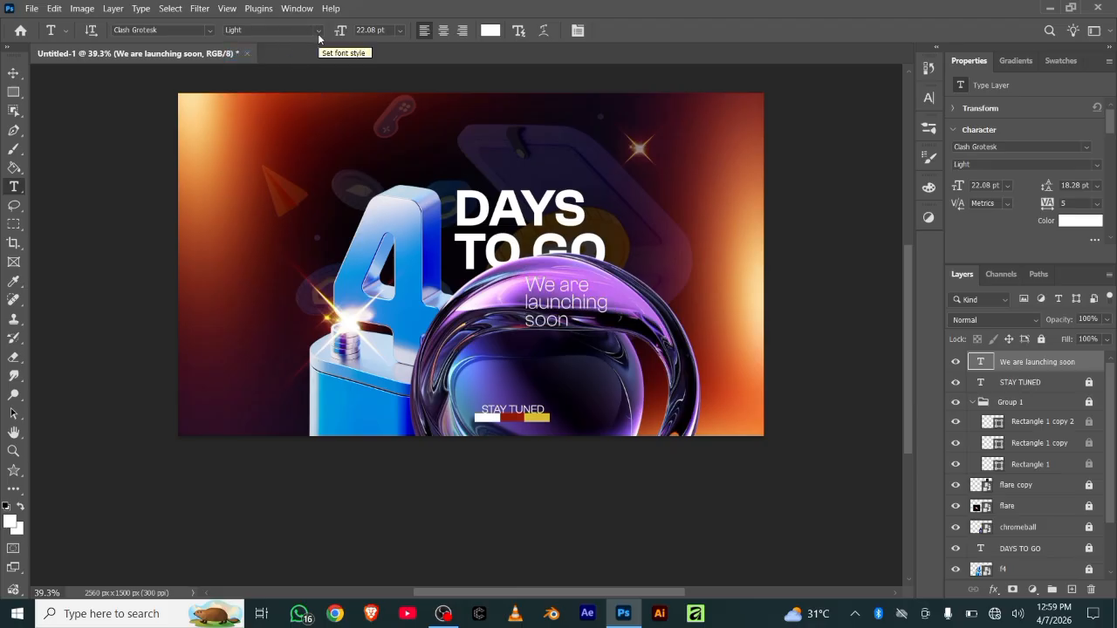
left_click(317, 32)
left_click(313, 68)
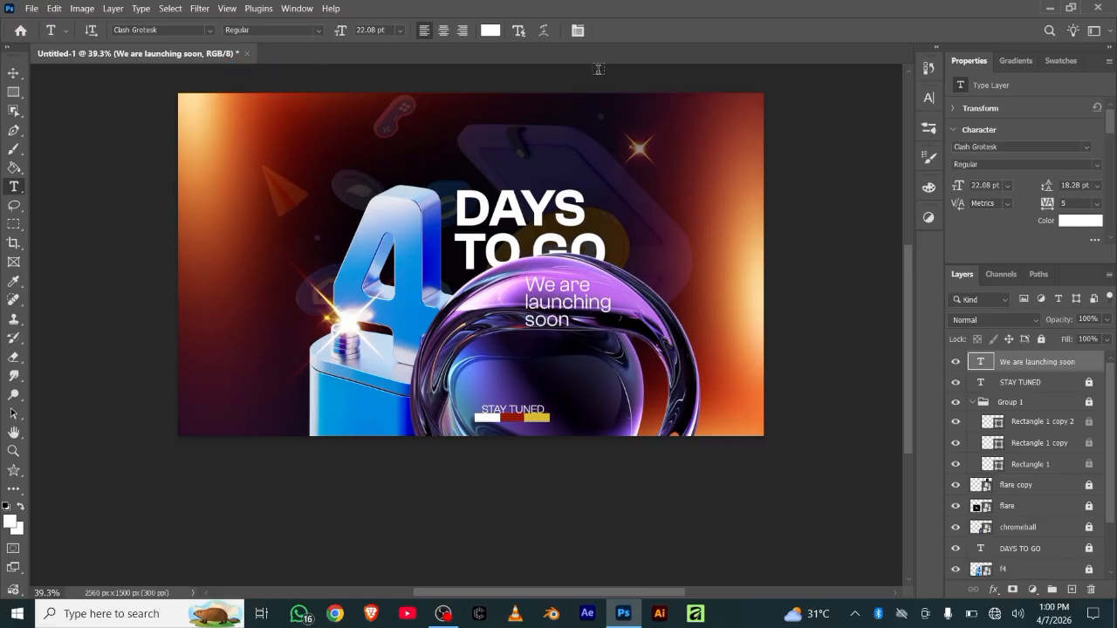
Step: Scale the "We are launching soon" text down to about 63% (13.98 pt) and place it on the chrome ball's upper purple highlight
left_click(14, 73)
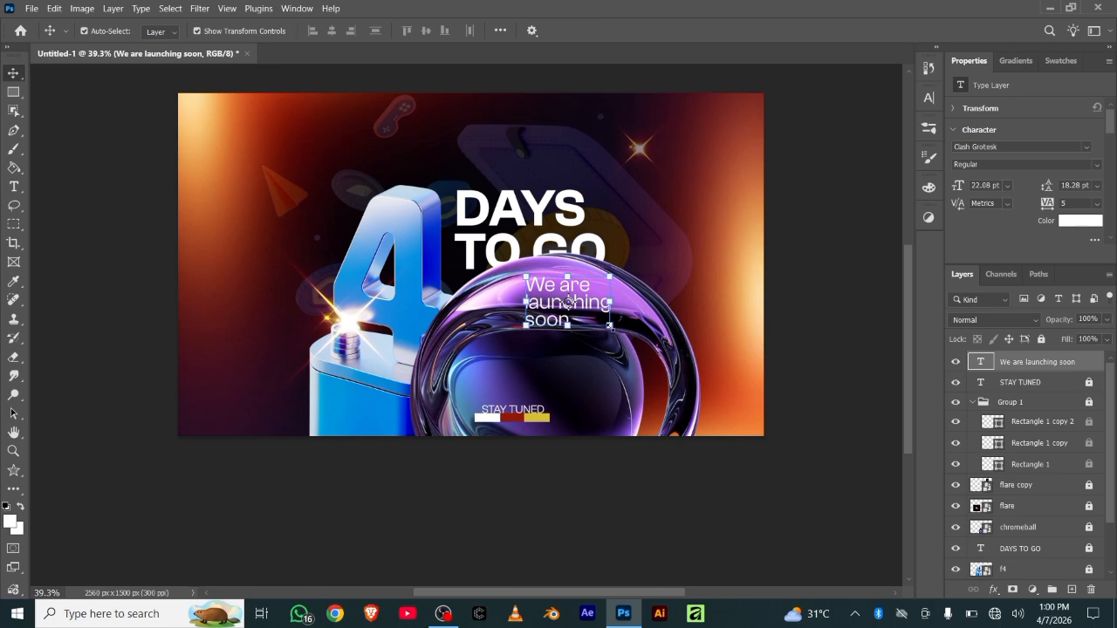
left_click_drag(609, 325, 575, 284)
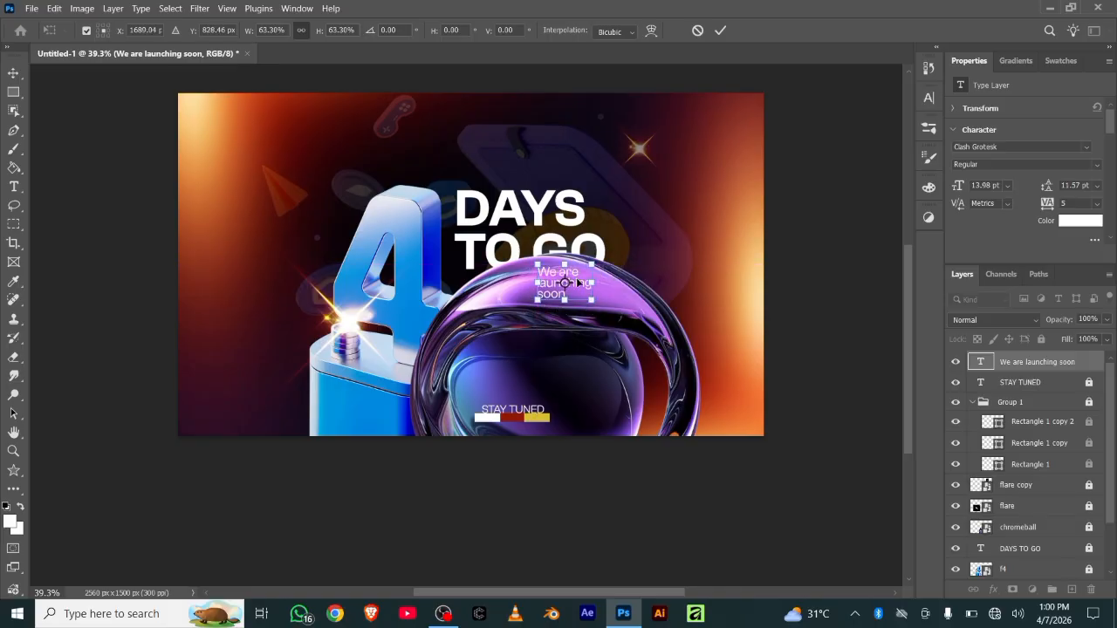
left_click(720, 29)
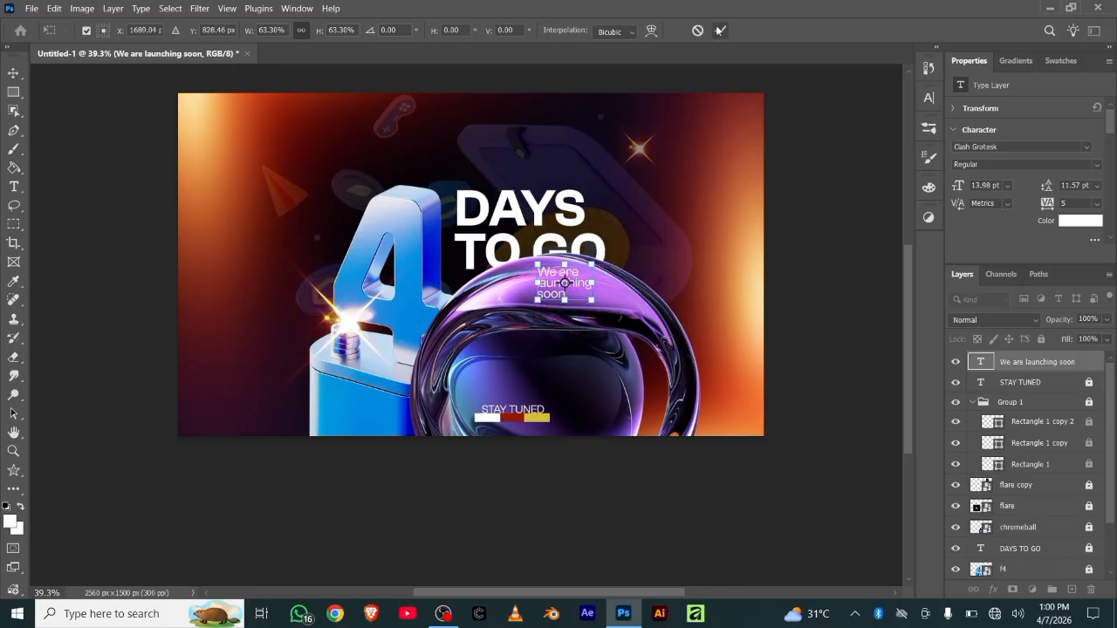
Step: Skew the "We are launching soon" text so its lines slant along the chrome ball's curve, and reposition it on the purple highlight
left_click(608, 283)
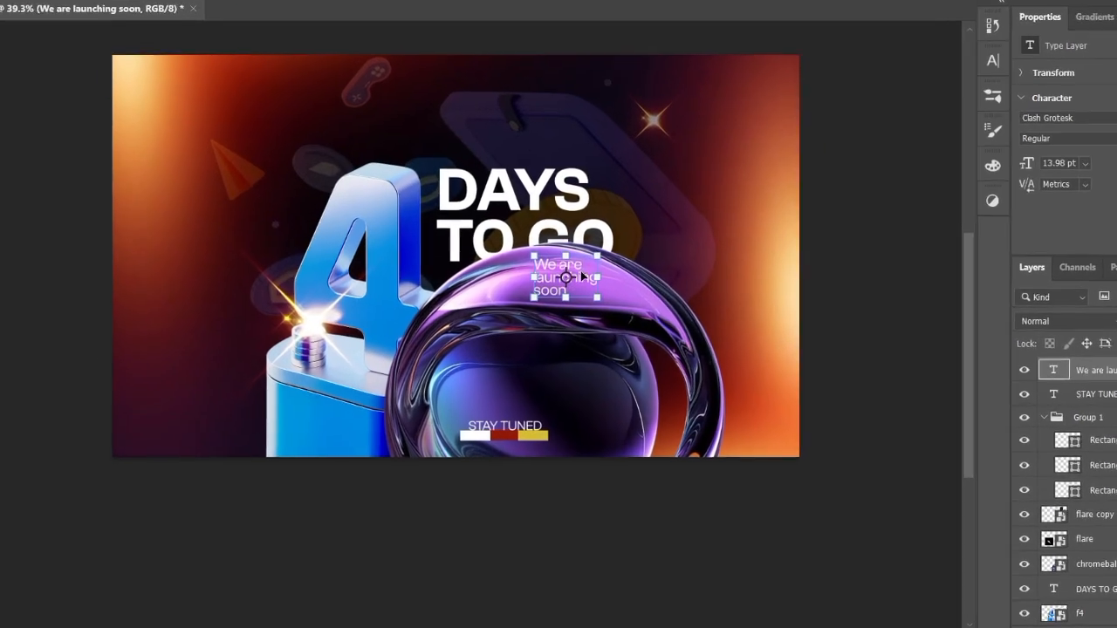
right_click(577, 277)
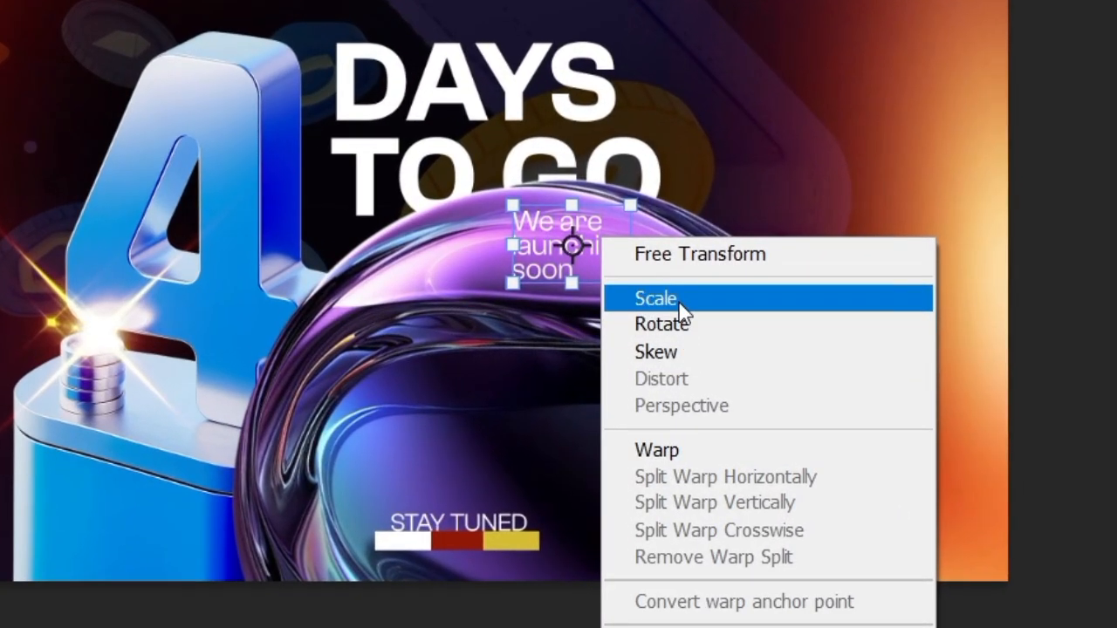
left_click(678, 353)
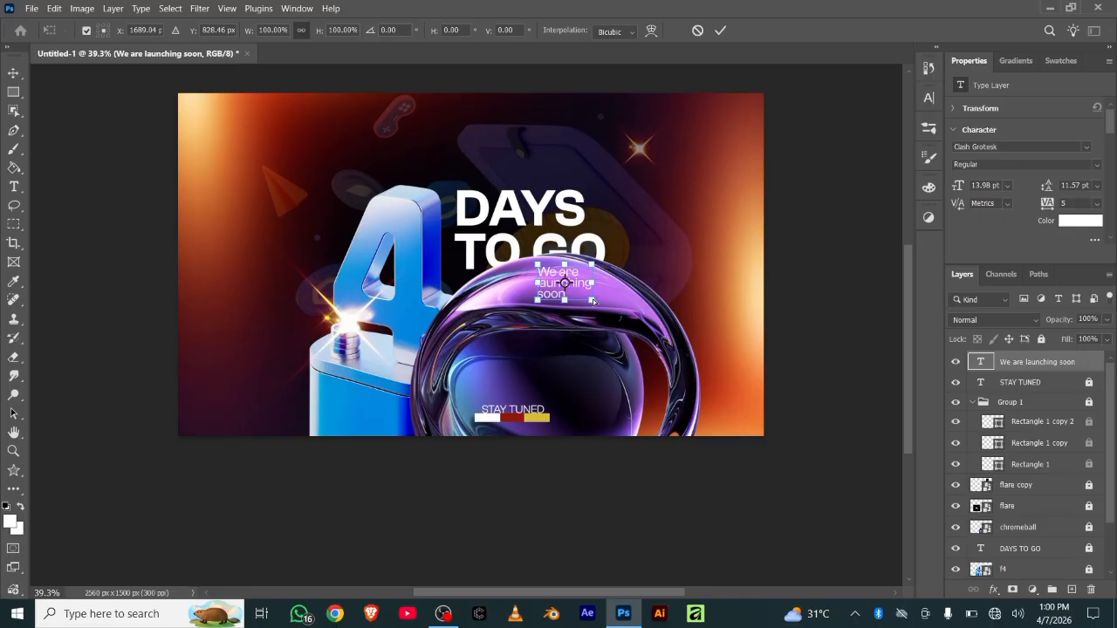
left_click_drag(593, 301, 606, 299)
left_click_drag(540, 271, 591, 286)
left_click(720, 31)
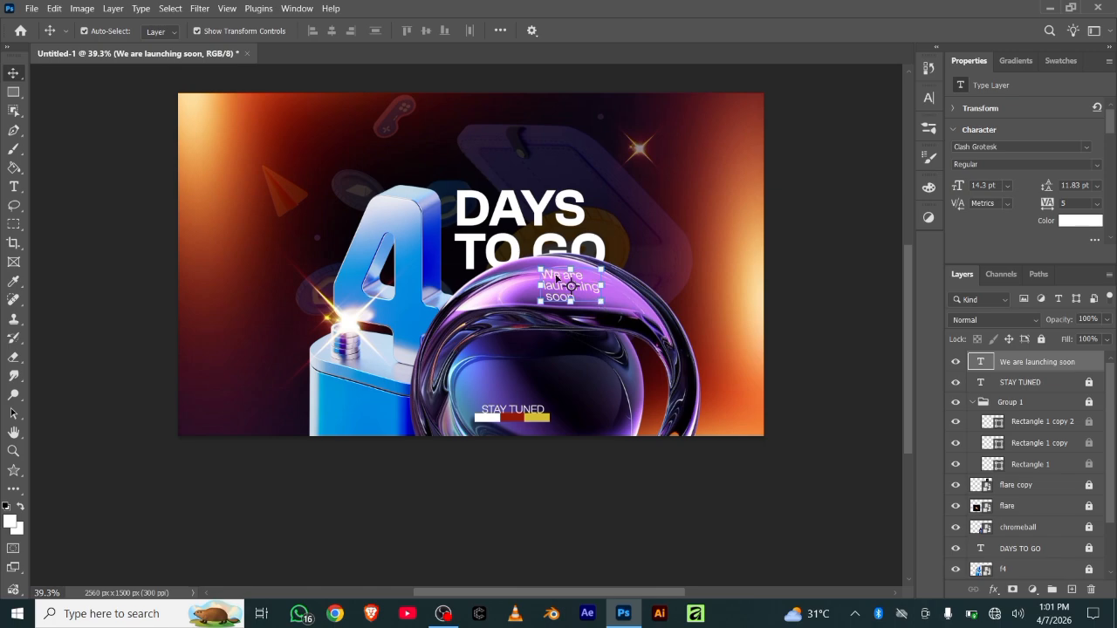
Step: Scale the skewed text down to about 87% (12.48 pt) and nudge it slightly right on the purple highlight
left_click_drag(541, 269, 548, 274)
left_click(720, 31)
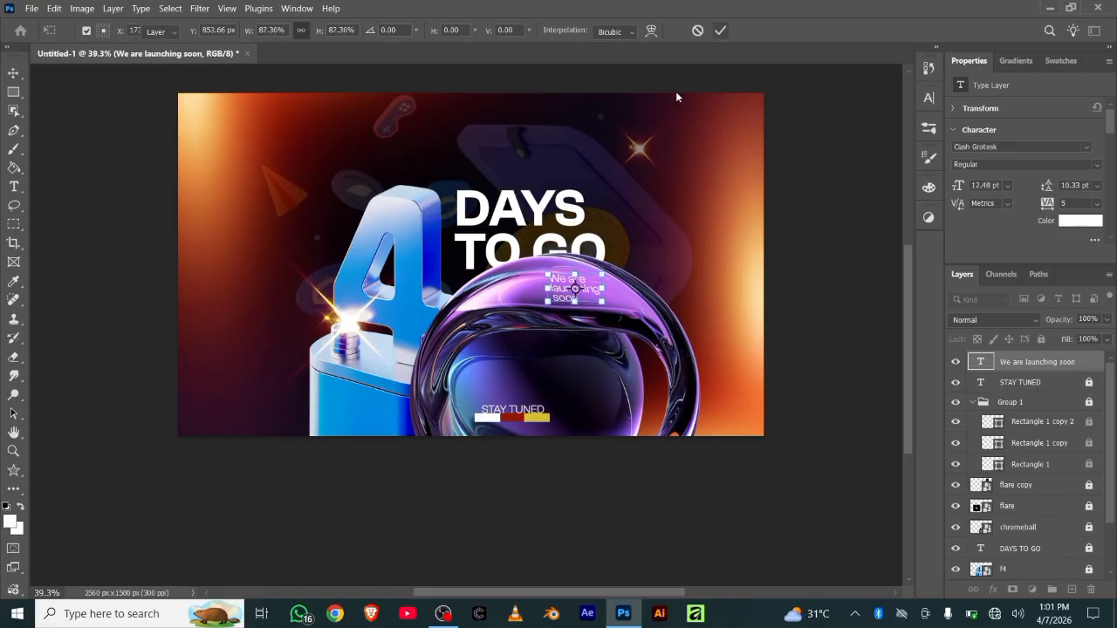
left_click_drag(587, 291, 592, 290)
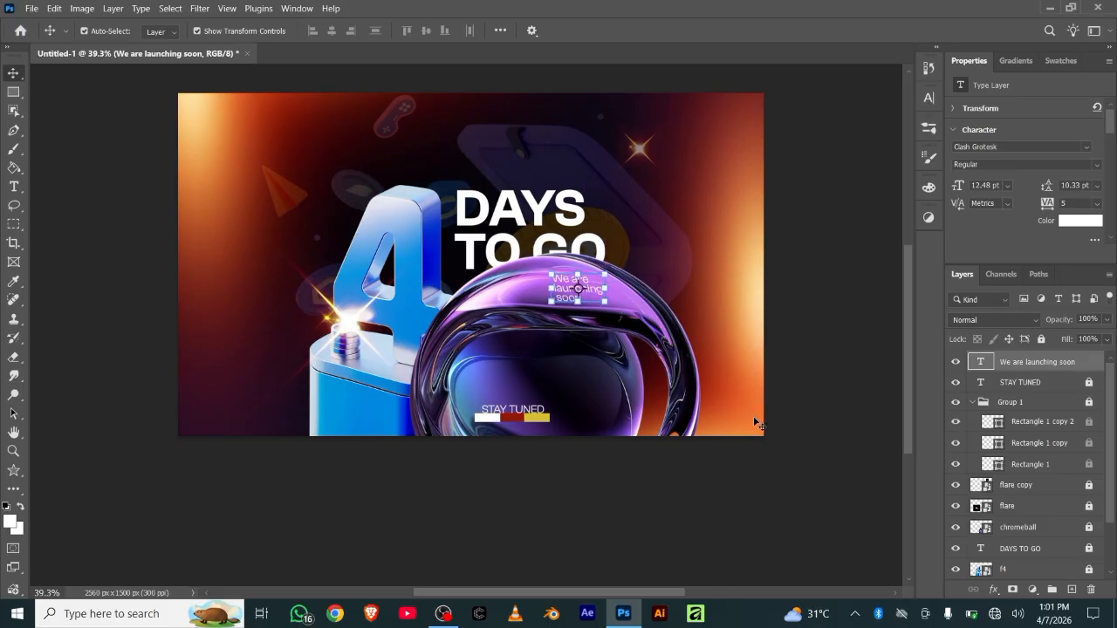
Step: Apply a Bevel & Emboss style to the launching-soon text: Emboss, Chisel Soft, depth 499%, size 8 px, soften 8 px; deselect the layer
left_click(1034, 568)
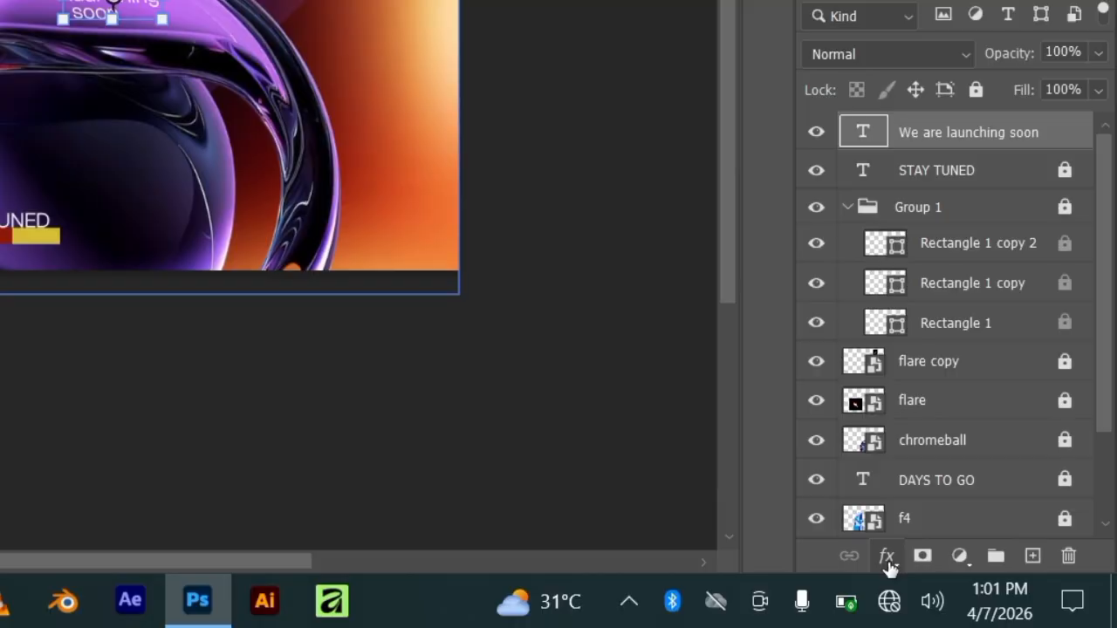
left_click(886, 559)
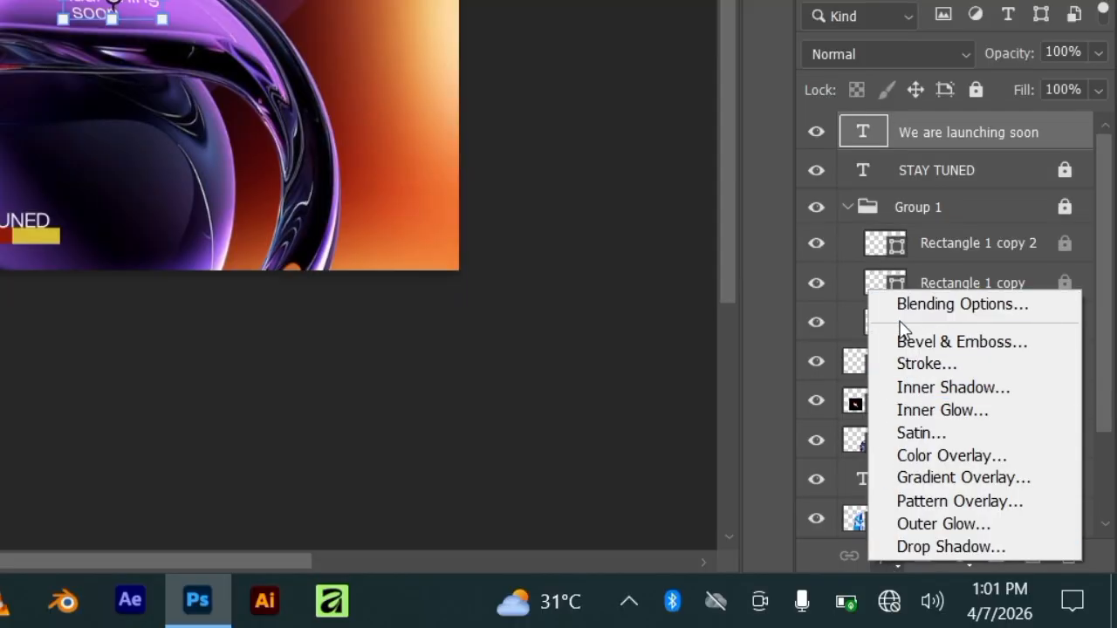
left_click(922, 343)
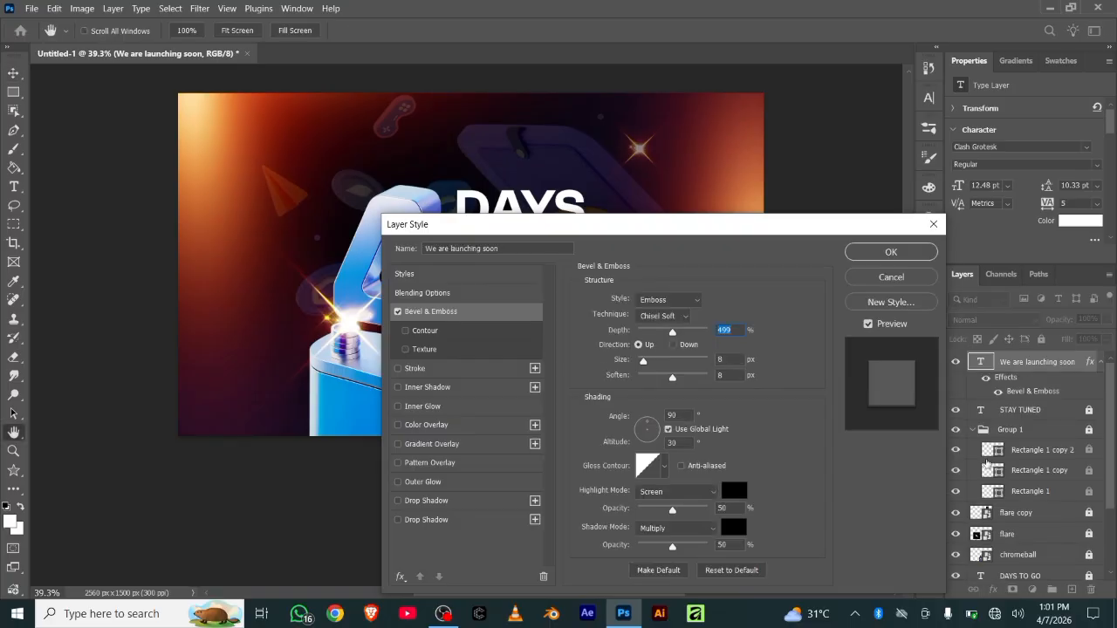
left_click_drag(712, 228, 465, 187)
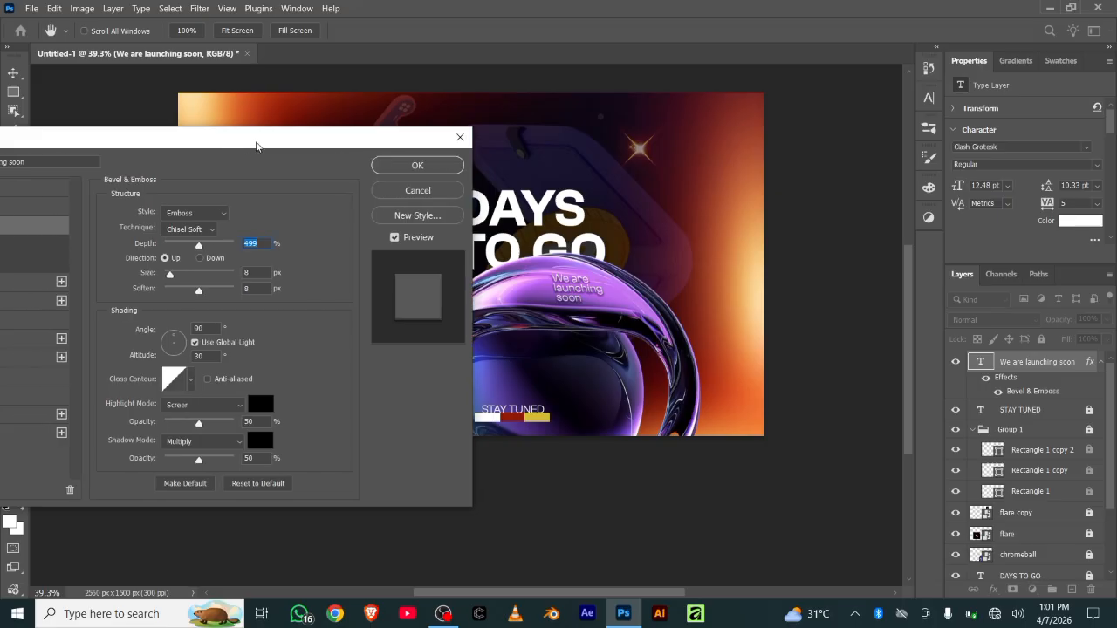
left_click_drag(252, 137, 487, 140)
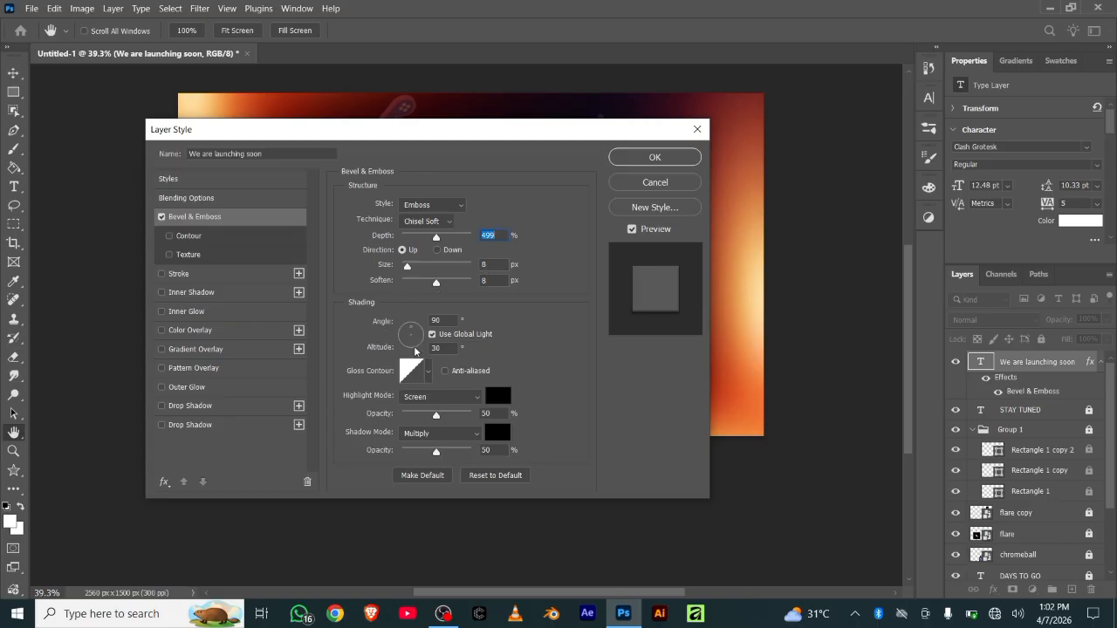
left_click_drag(496, 137, 499, 123)
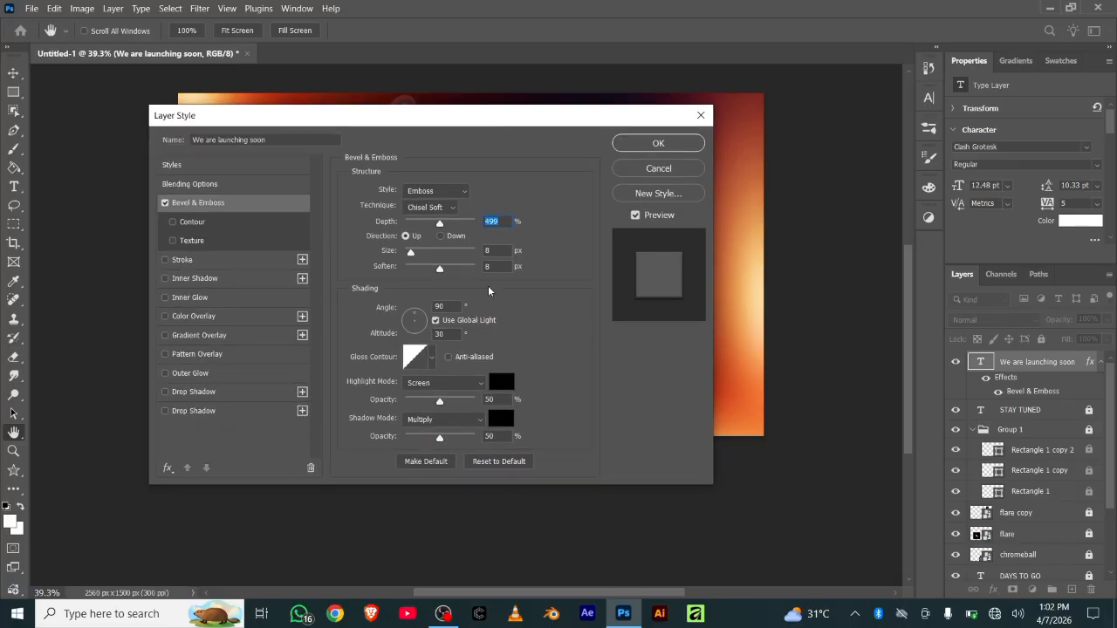
left_click(654, 143)
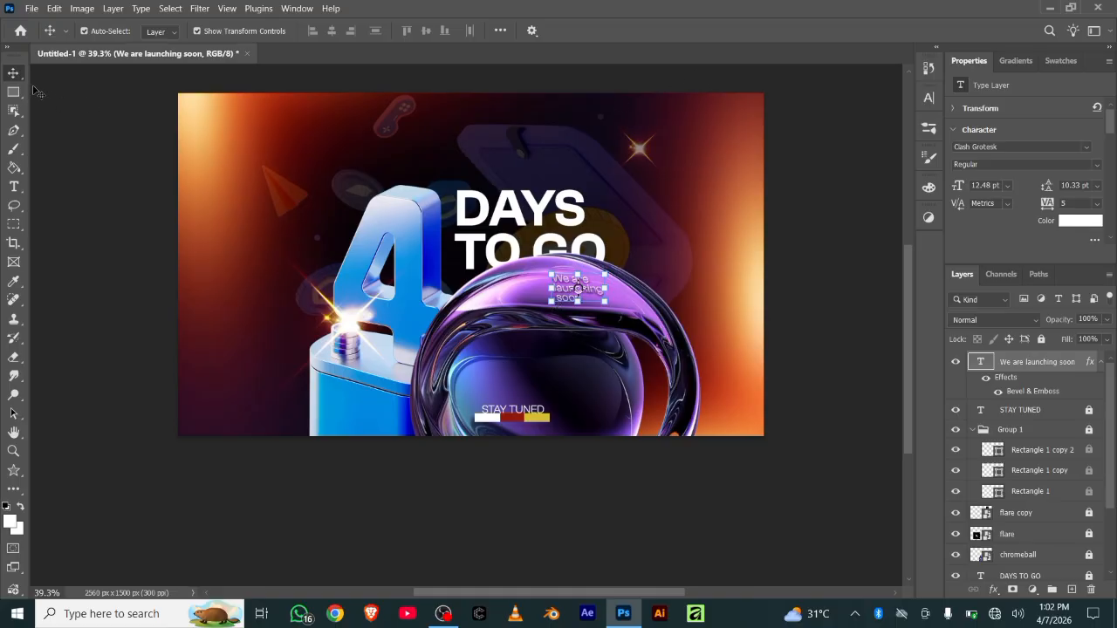
left_click(159, 202)
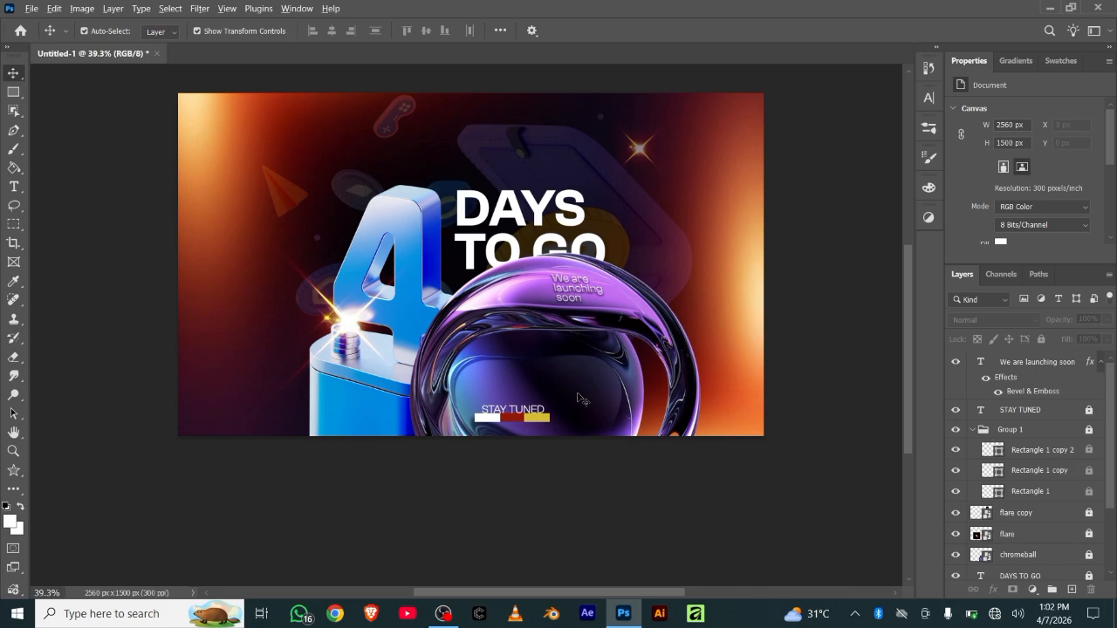
Step: Choose the OG logo brush and add a new empty layer above the "We are launching soon" text
scroll(582, 399, "down", 1)
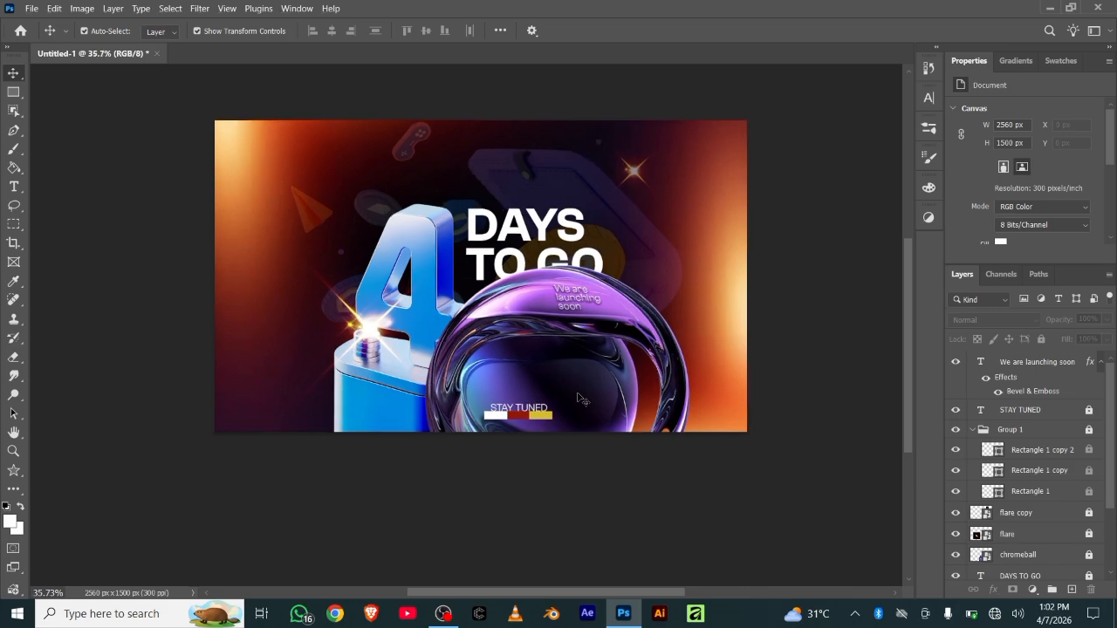
left_click(933, 136)
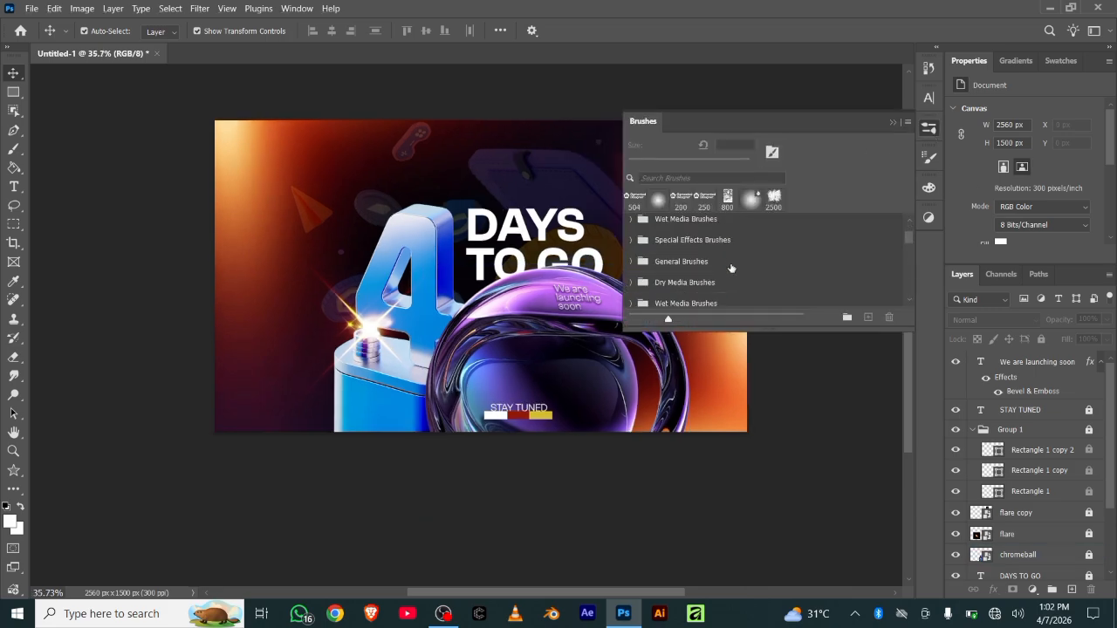
scroll(732, 268, "down", 6)
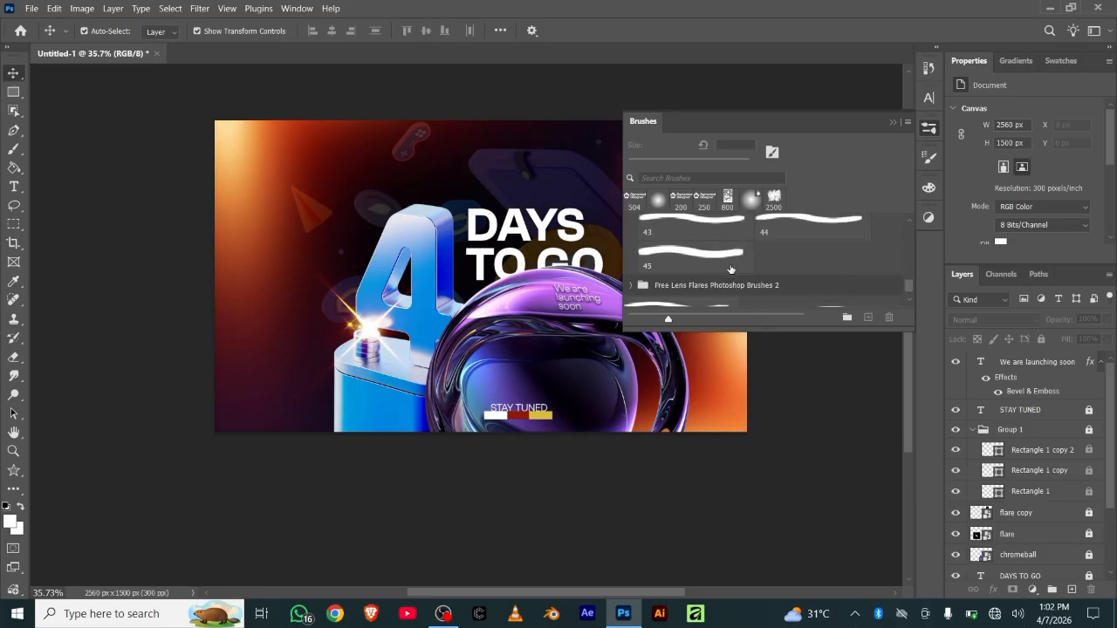
scroll(731, 268, "down", 1)
left_click(702, 289)
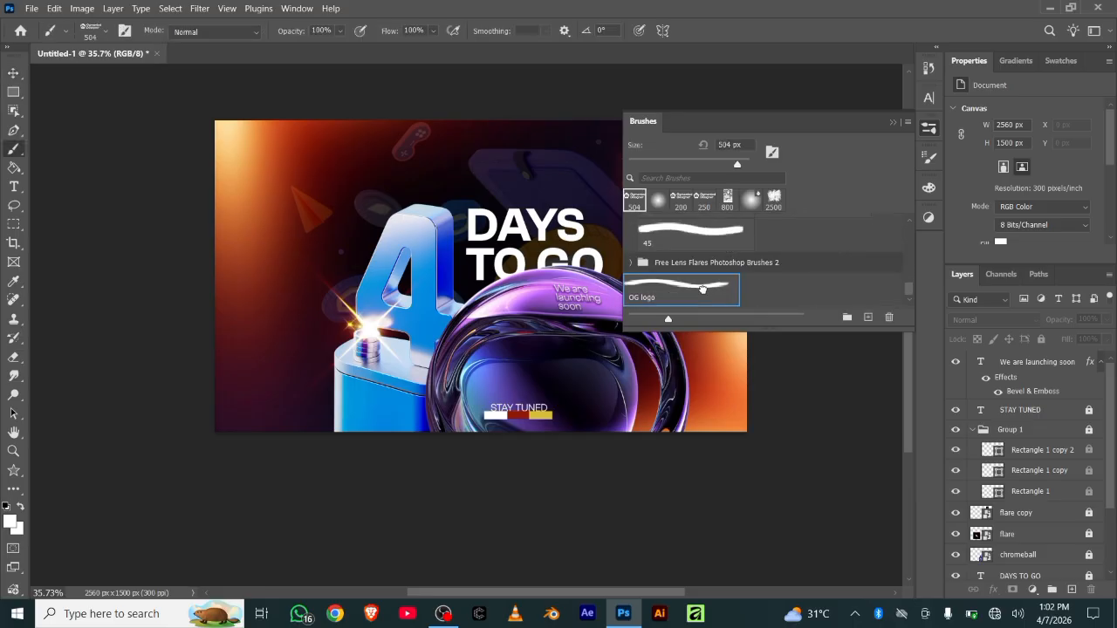
left_click(930, 133)
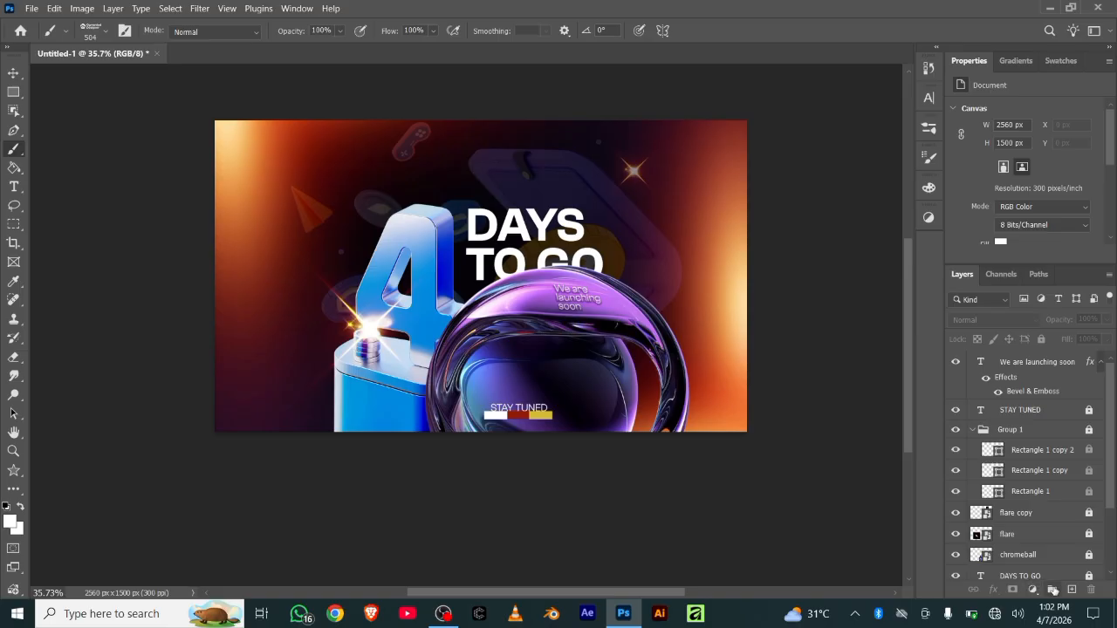
left_click(1071, 590)
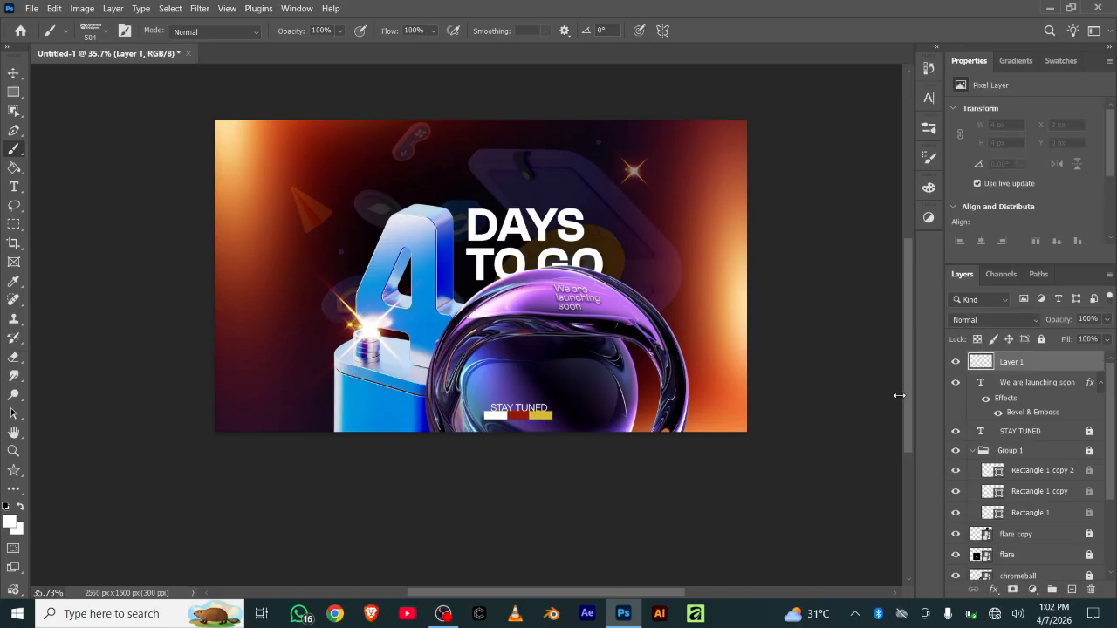
Step: Reduce the brush to 300 px, stamp the white Ogmented Designer logo in the artwork's upper-left corner, and deselect the layer
left_click(294, 171)
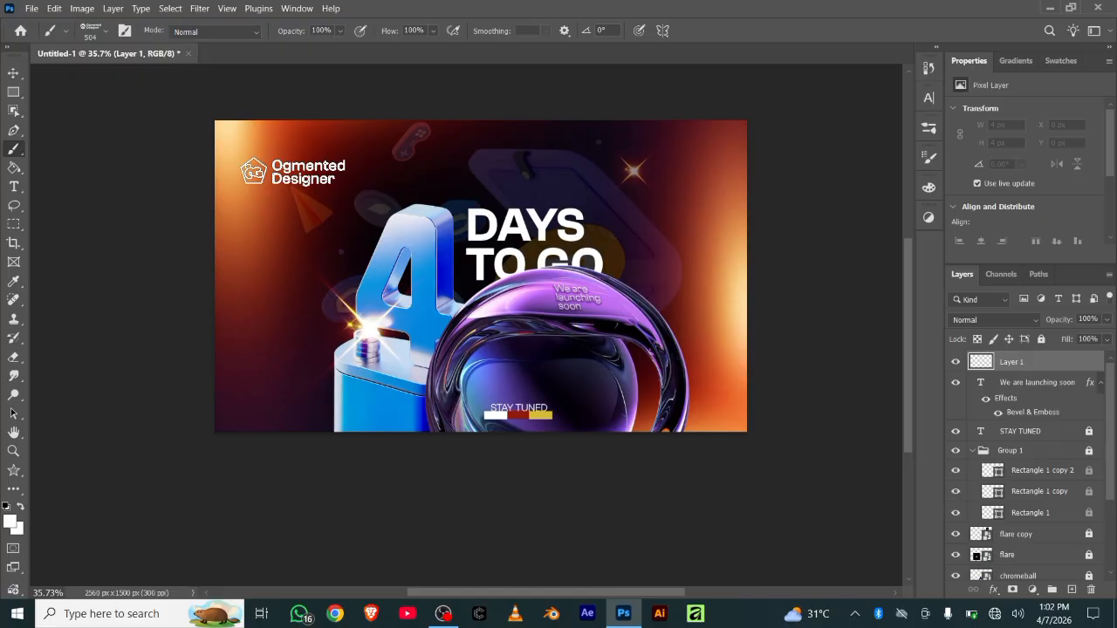
key("bracketleft")
key("bracketleft")
key("bracketleft")
key("bracketleft")
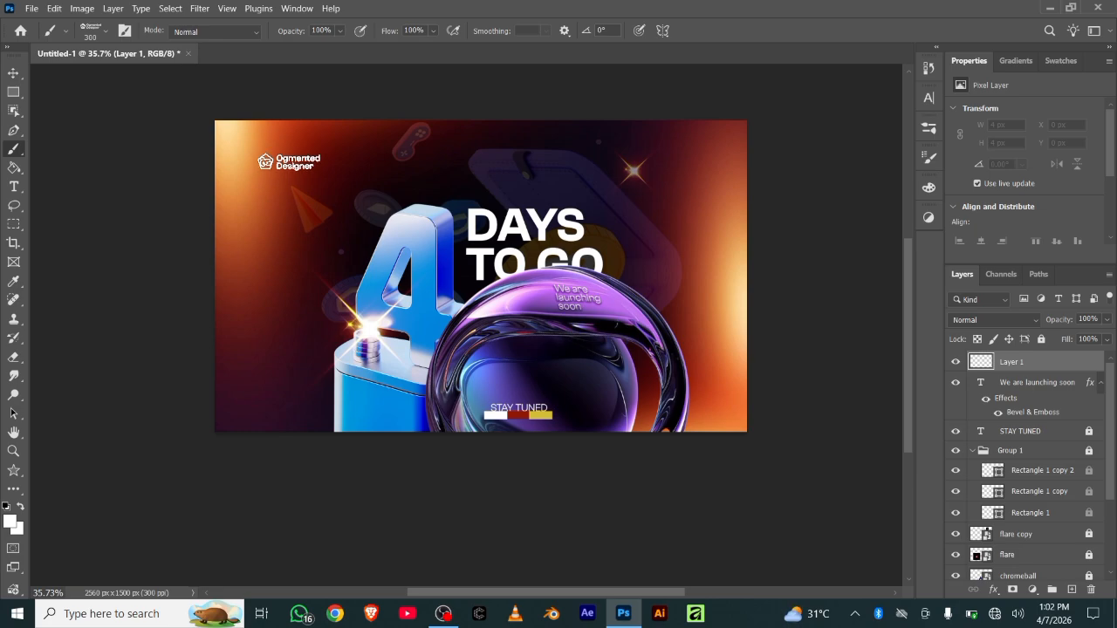
left_click(288, 160)
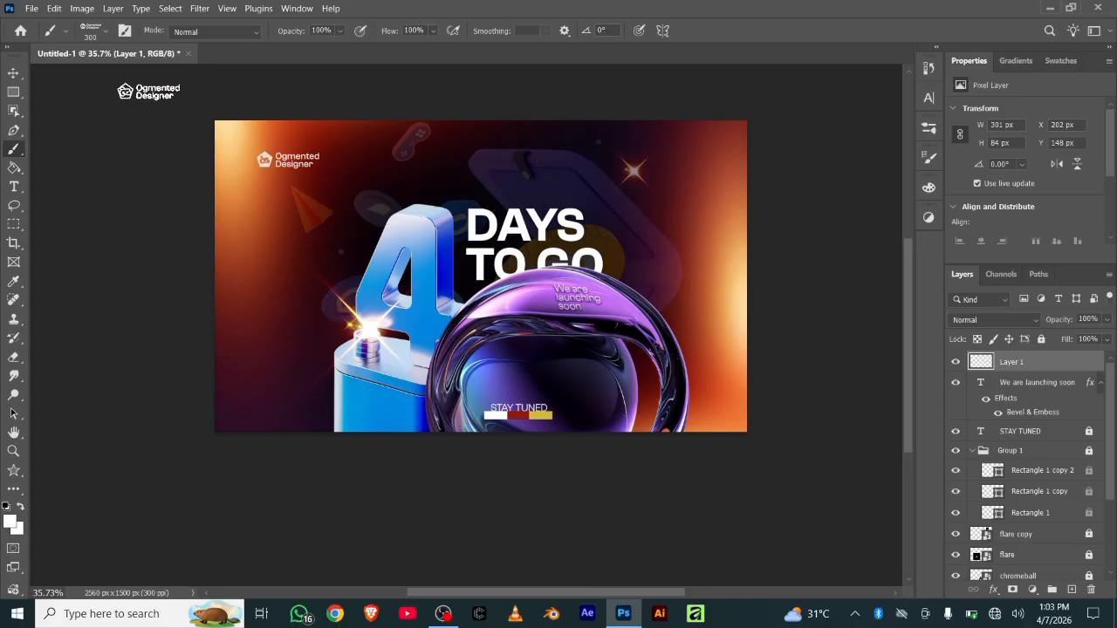
left_click(14, 73)
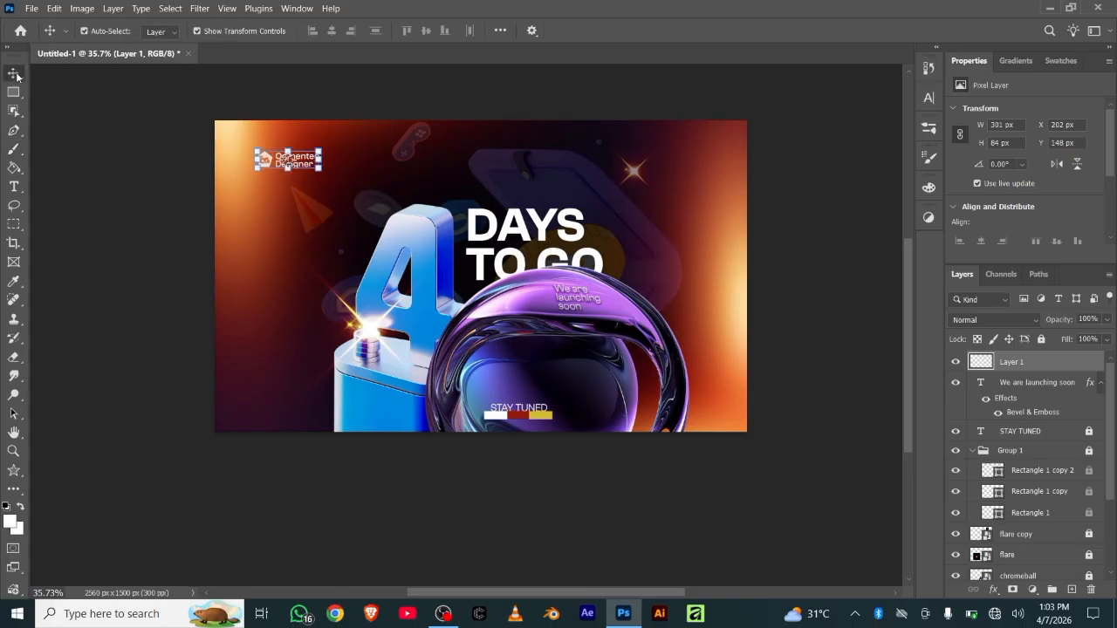
left_click_drag(163, 258, 168, 262)
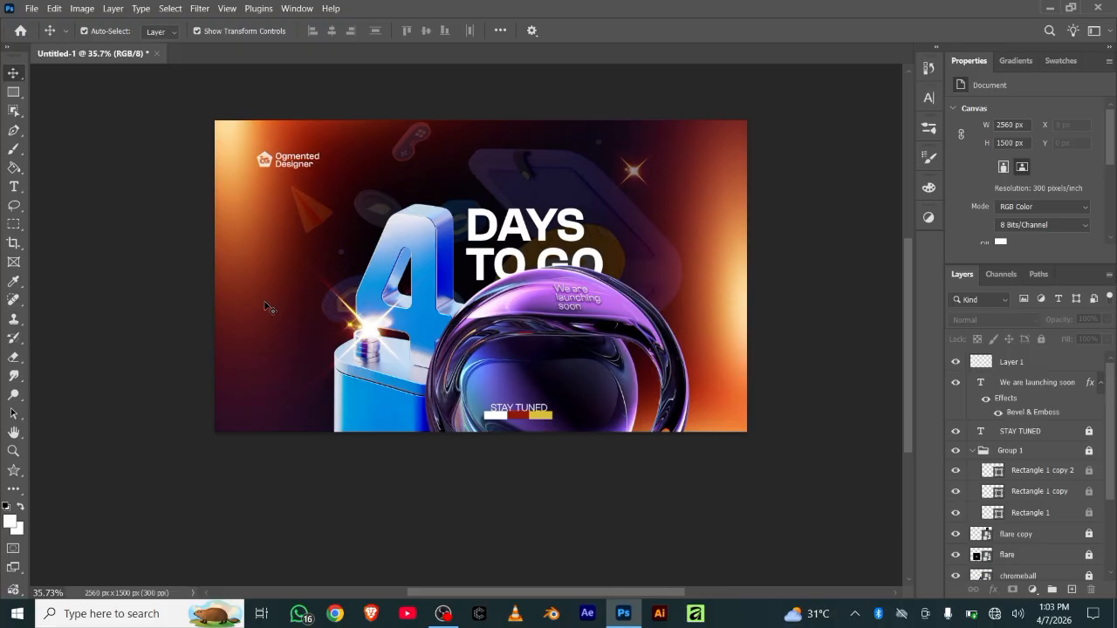
key("ctrl+0")
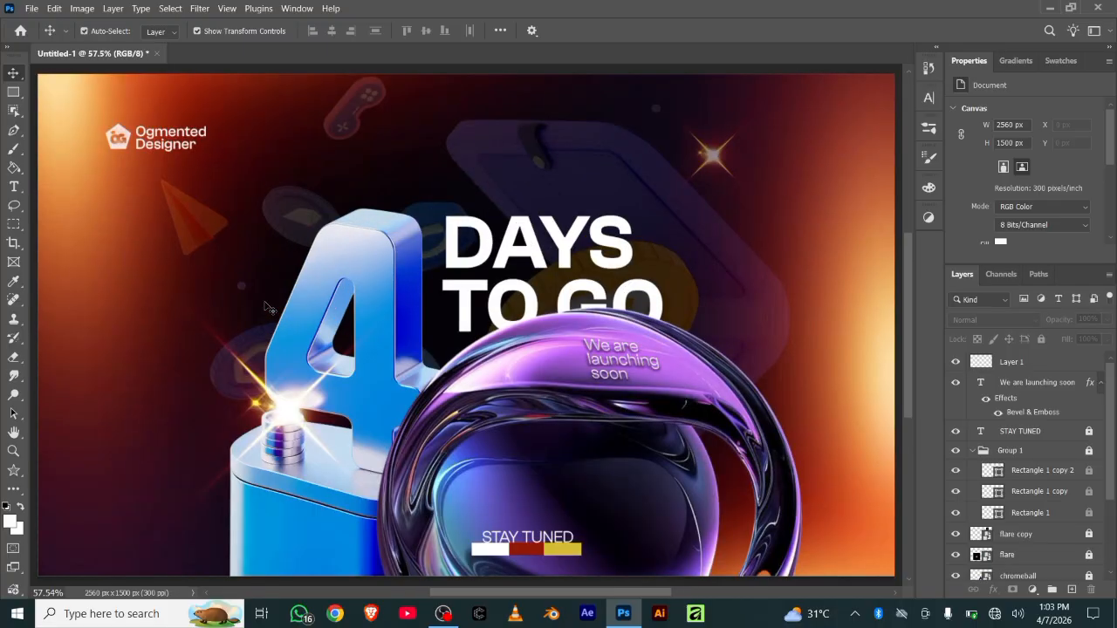